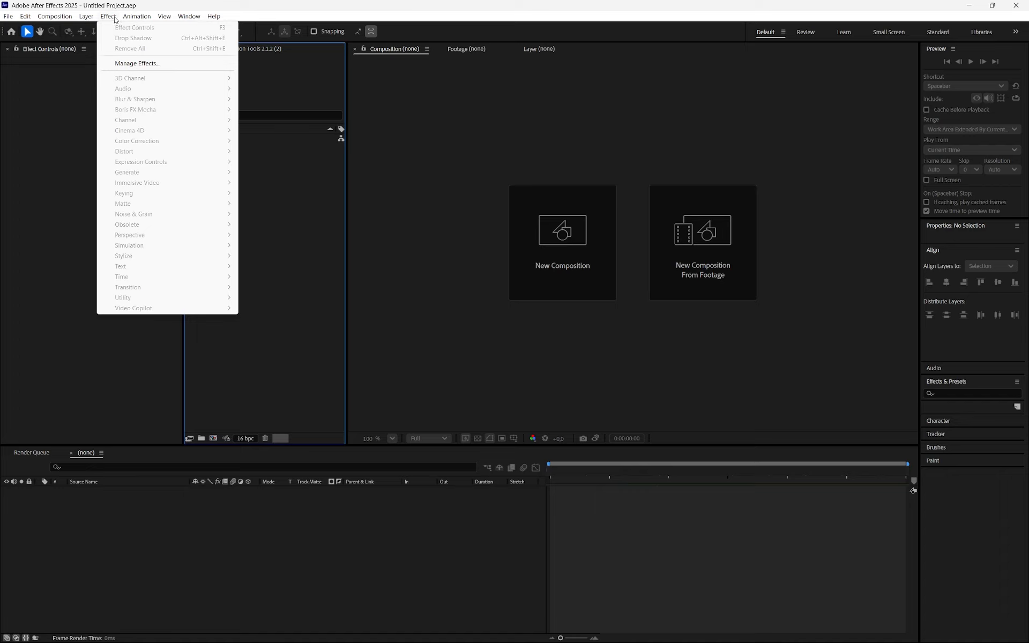
{"action": "left_click", "coordinate": [79, 246]}
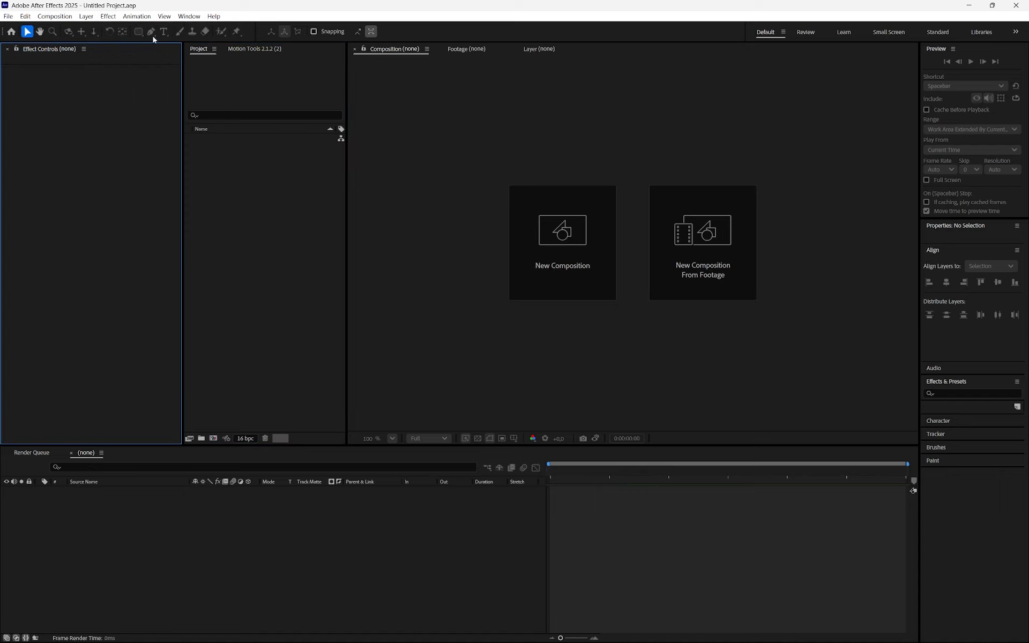
{"action": "left_click", "coordinate": [112, 17]}
{"action": "left_click", "coordinate": [79, 122]}
{"action": "left_click", "coordinate": [199, 52]}
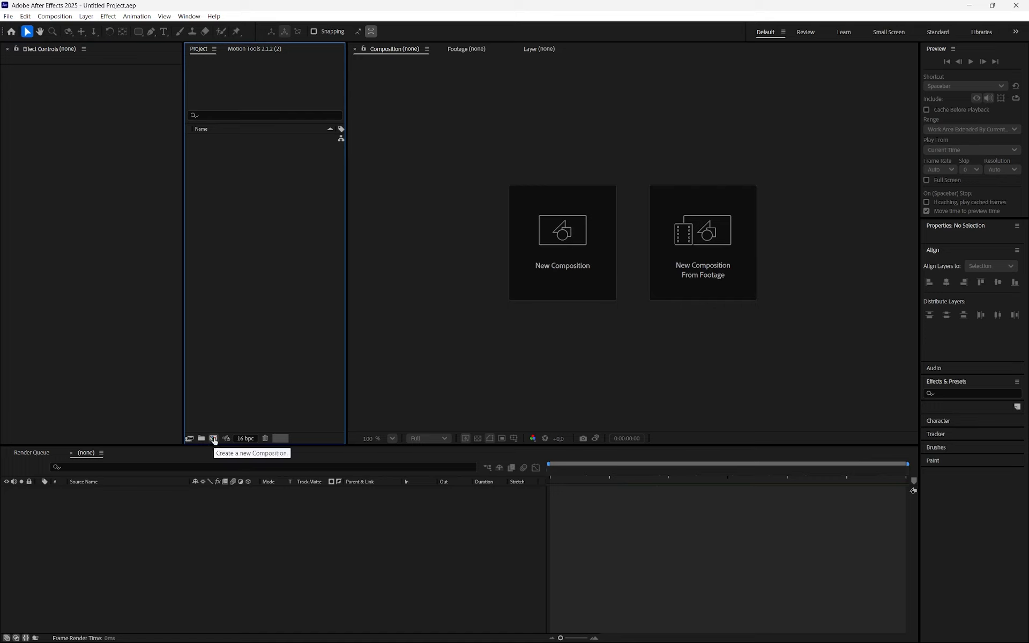
{"action": "left_click", "coordinate": [558, 276]}
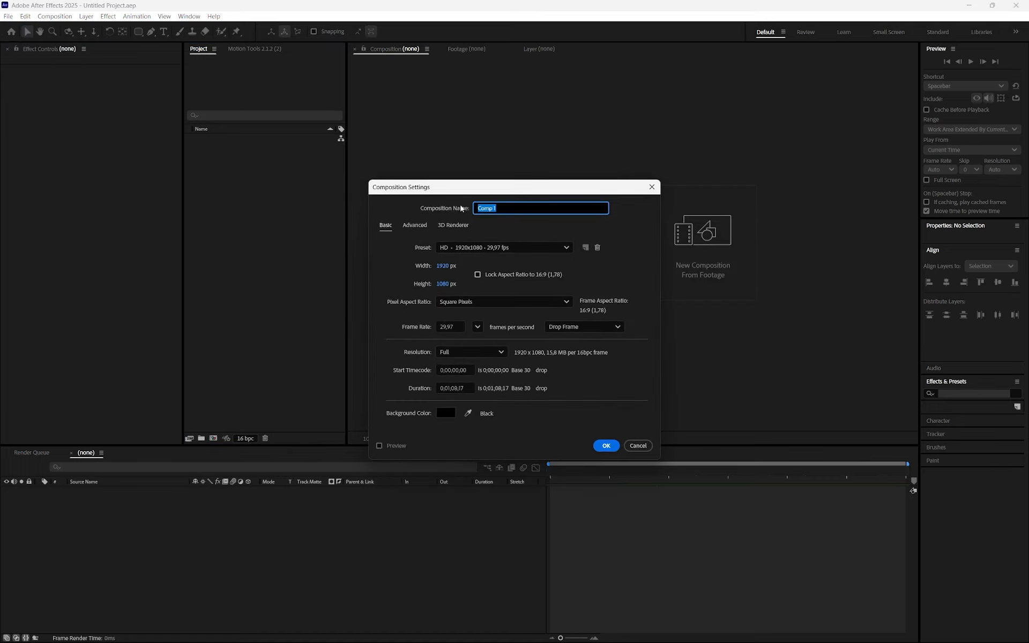
{"action": "left_click", "coordinate": [638, 445]}
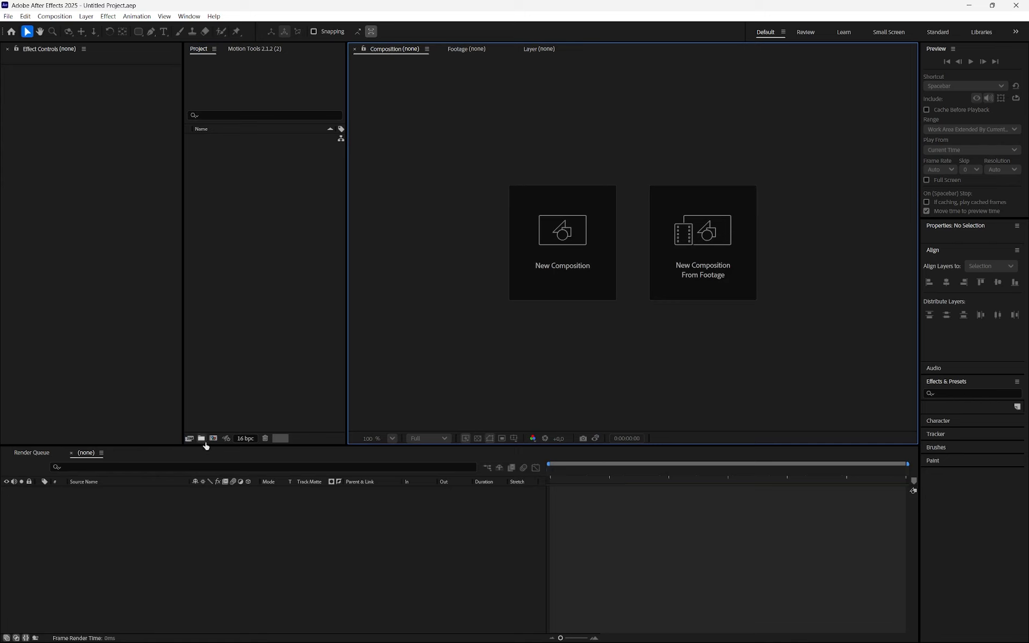
- Create a vertical composition 1080 px wide and 1920 px high
{"action": "left_click", "coordinate": [212, 439]}
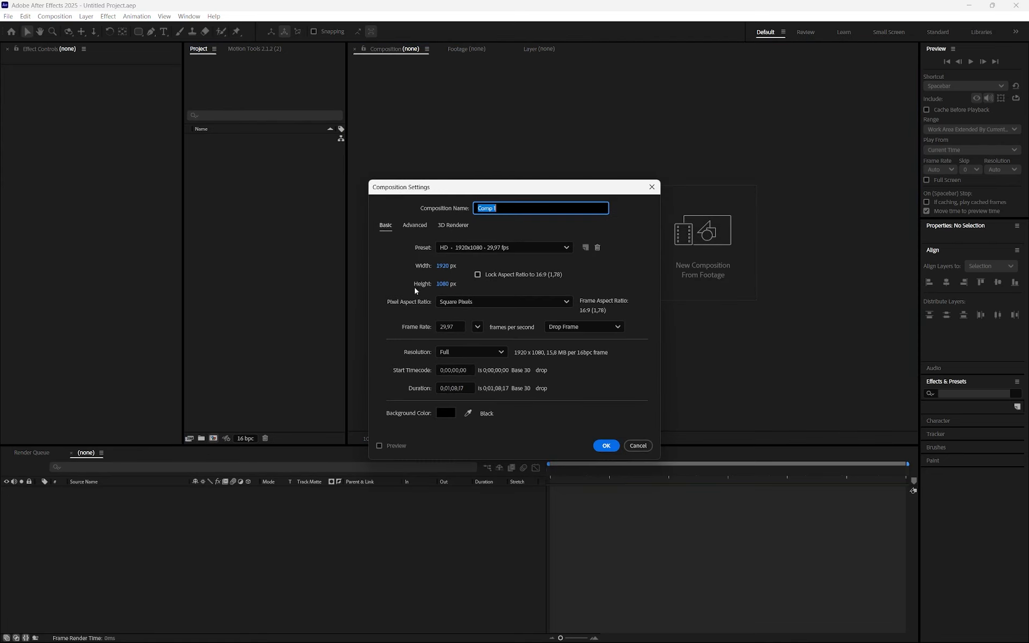
{"action": "left_click", "coordinate": [445, 267]}
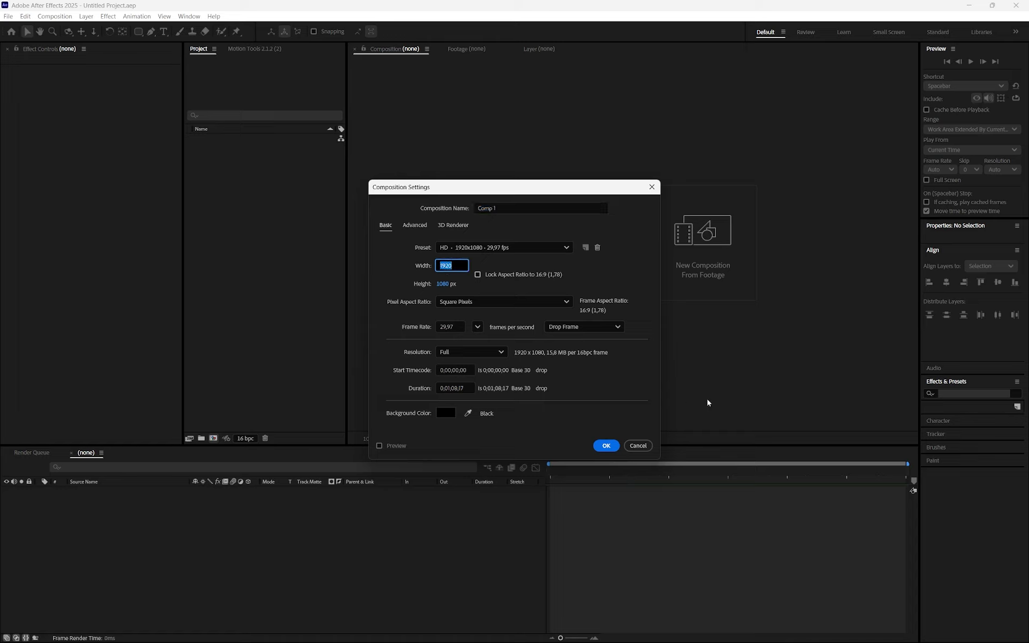
{"action": "type", "text": "1080"}
{"action": "key", "text": "Tab"}
{"action": "type", "text": "1920"}
{"action": "key", "text": "Return"}
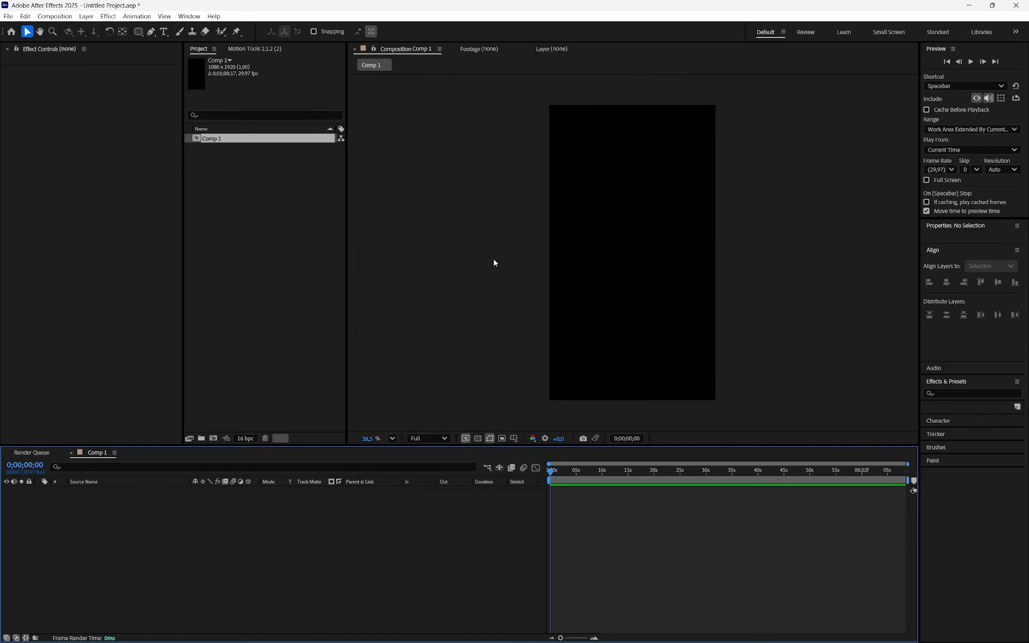
- Create a second, horizontal composition 1920 px wide and 1080 px high
{"action": "left_click", "coordinate": [213, 438]}
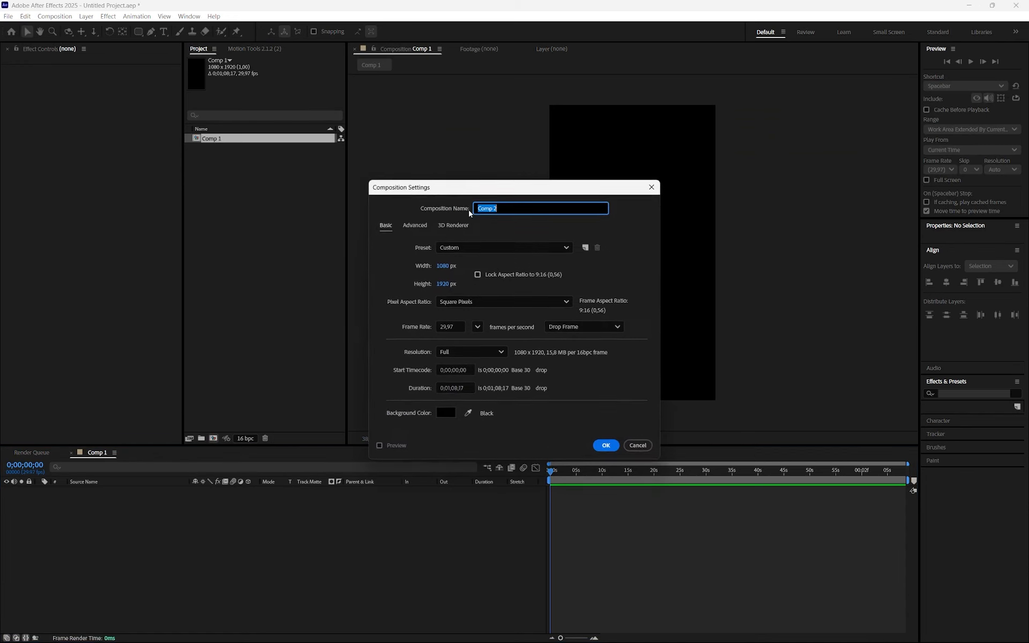
{"action": "left_click", "coordinate": [445, 266]}
{"action": "type", "text": "1920"}
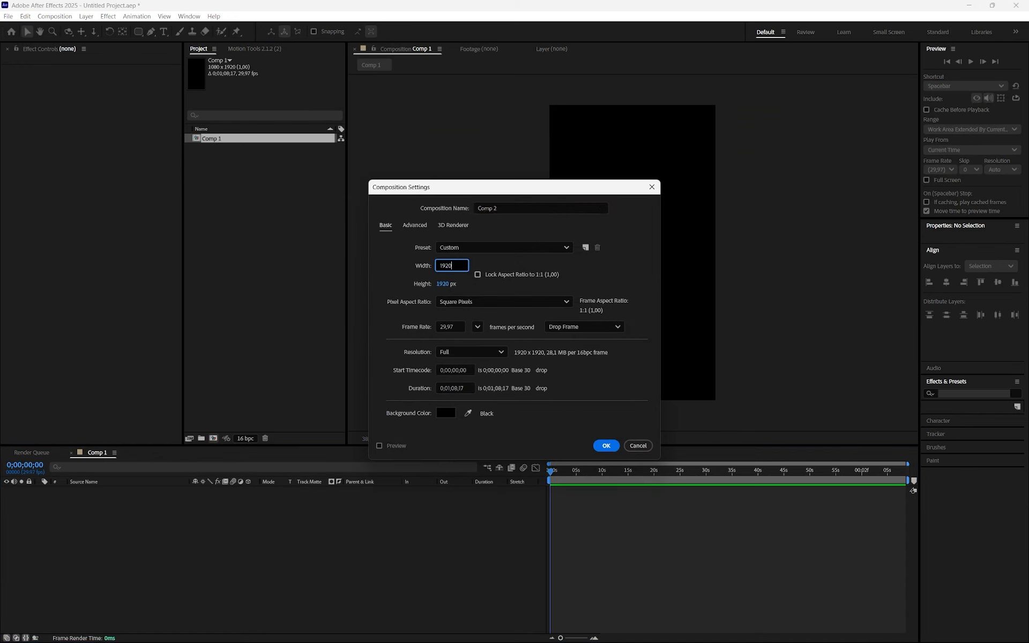
{"action": "key", "text": "Tab"}
{"action": "type", "text": "1080"}
{"action": "key", "text": "Return"}
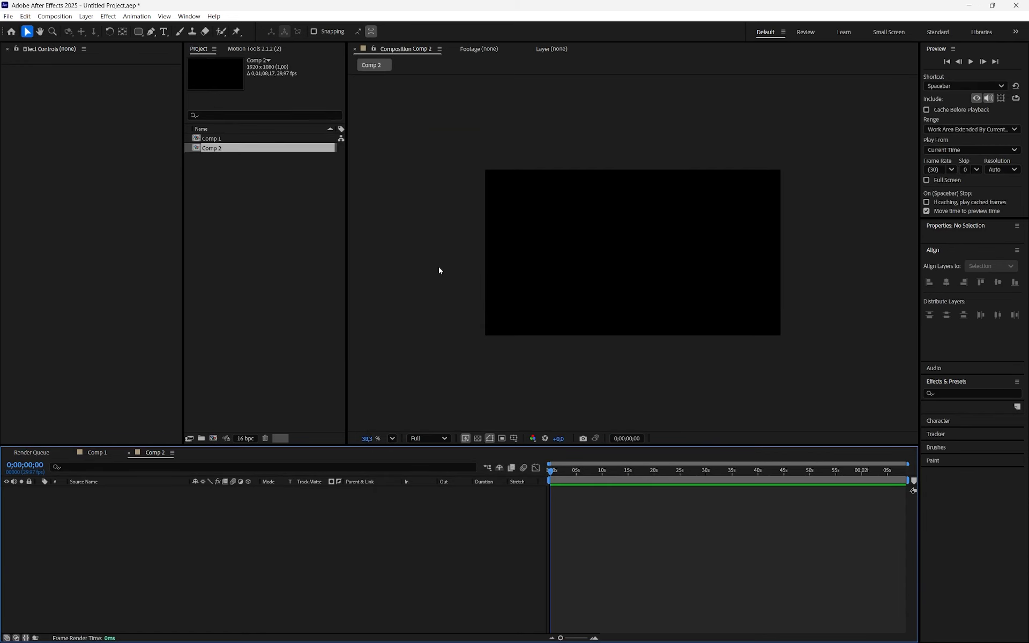
{"action": "scroll", "coordinate": [621, 212], "scroll_direction": "up", "scroll_amount": 2}
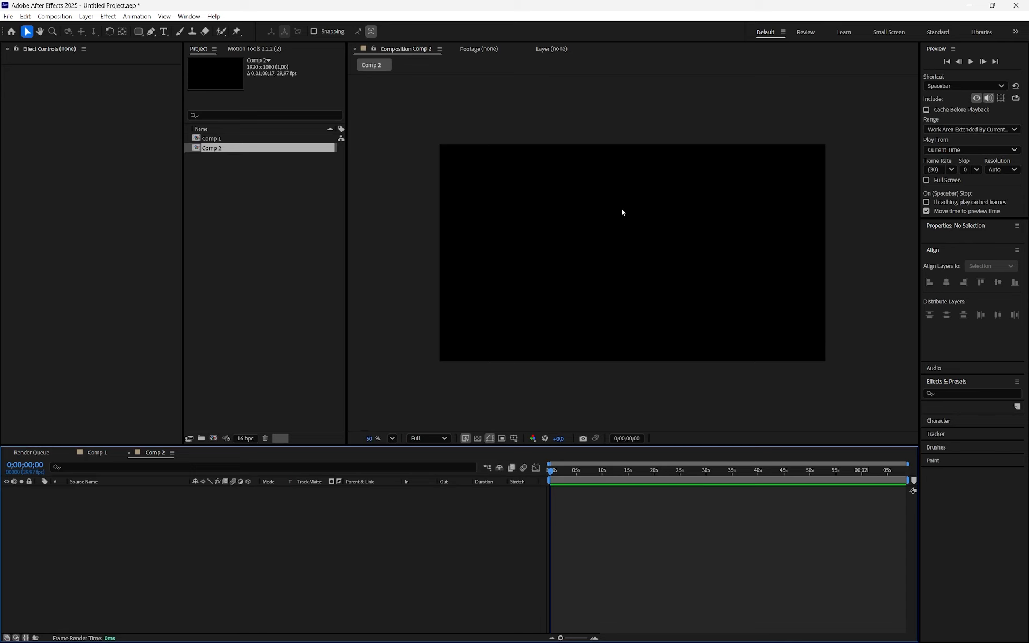
- Create a third composition from the Film (4K) 4096x3112, 24 fps preset
{"action": "left_click", "coordinate": [213, 439]}
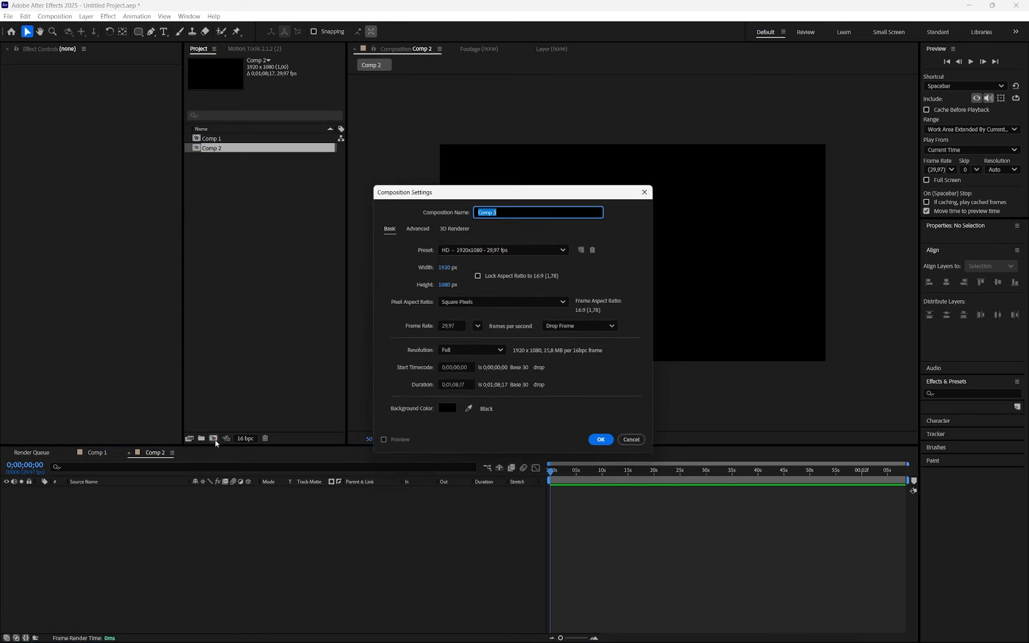
{"action": "left_click", "coordinate": [475, 248]}
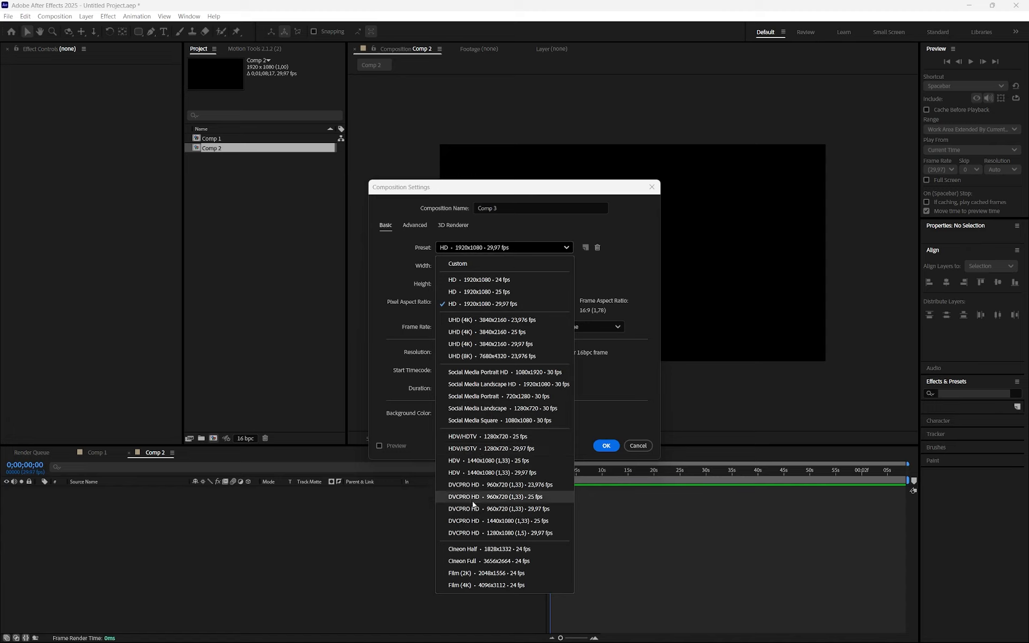
{"action": "left_click", "coordinate": [469, 586]}
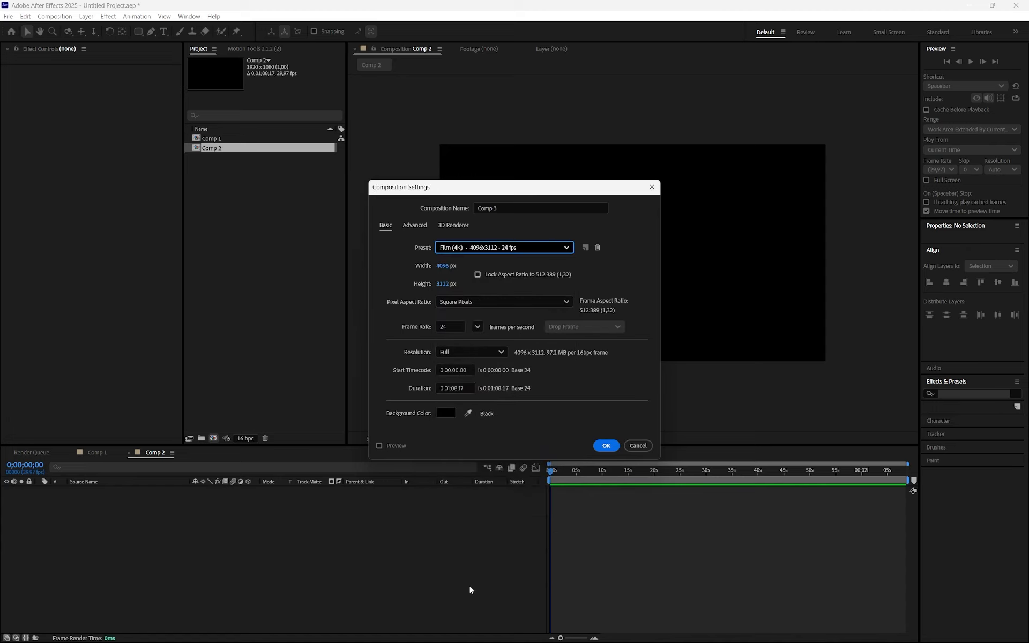
{"action": "left_click", "coordinate": [607, 445]}
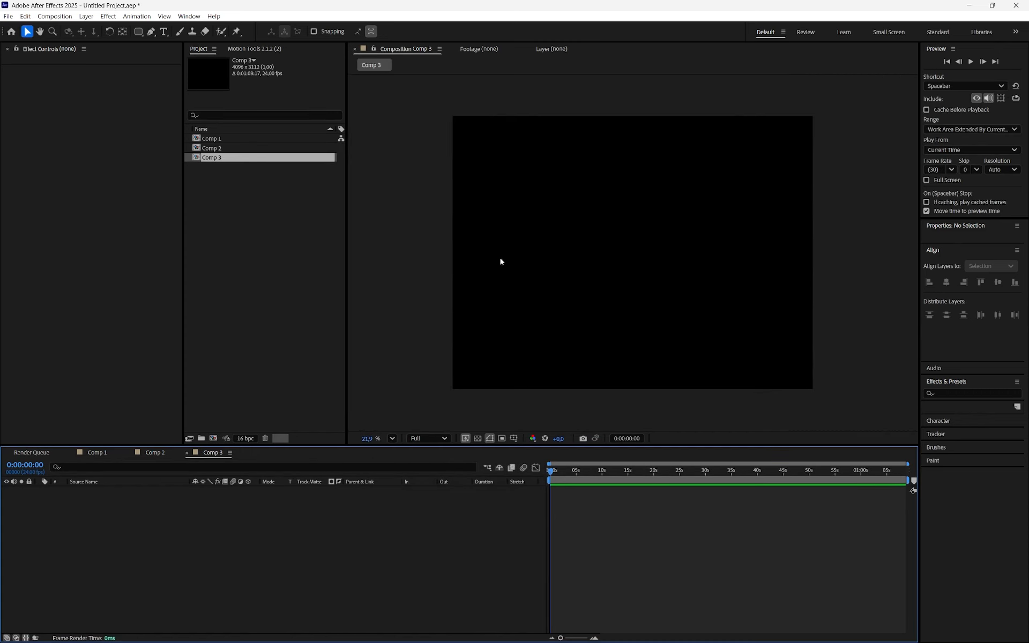
- Delete all three compositions from the project
{"action": "left_click_drag", "start_coordinate": [215, 202], "coordinate": [223, 106]}
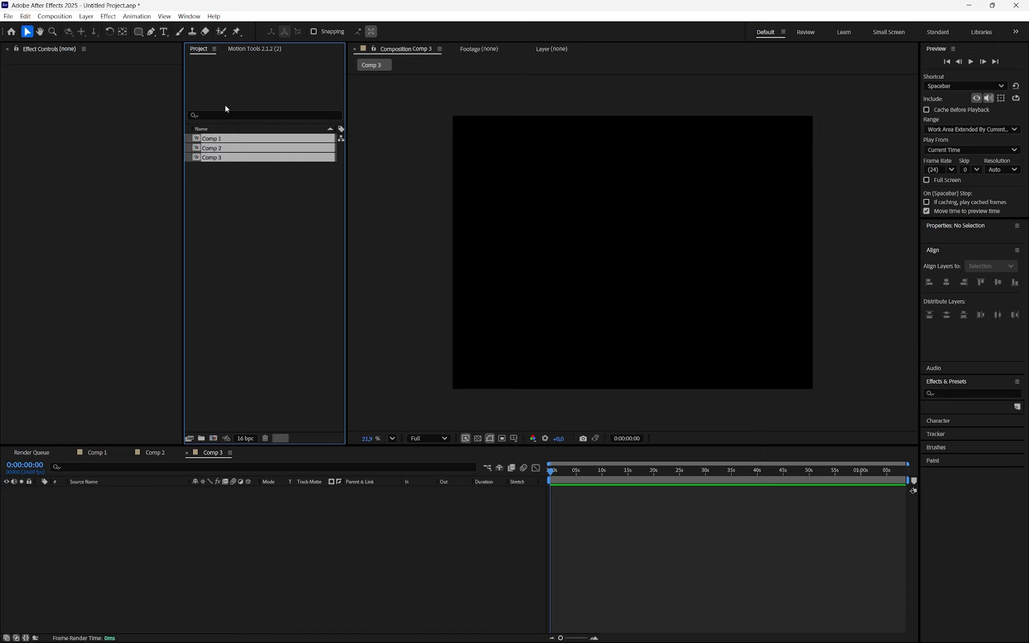
{"action": "left_click", "coordinate": [265, 438]}
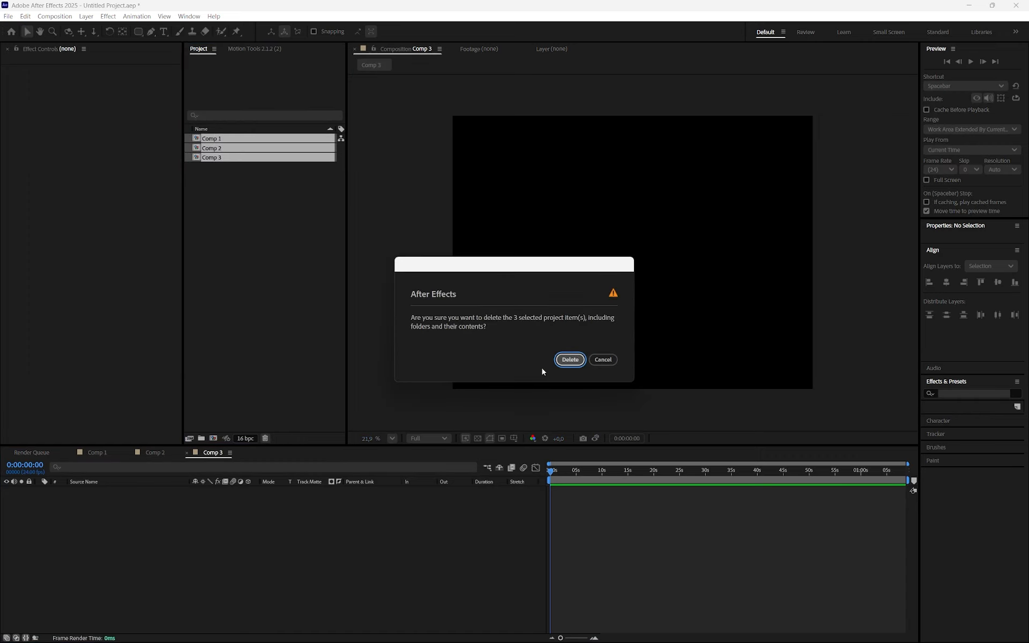
{"action": "left_click", "coordinate": [569, 360]}
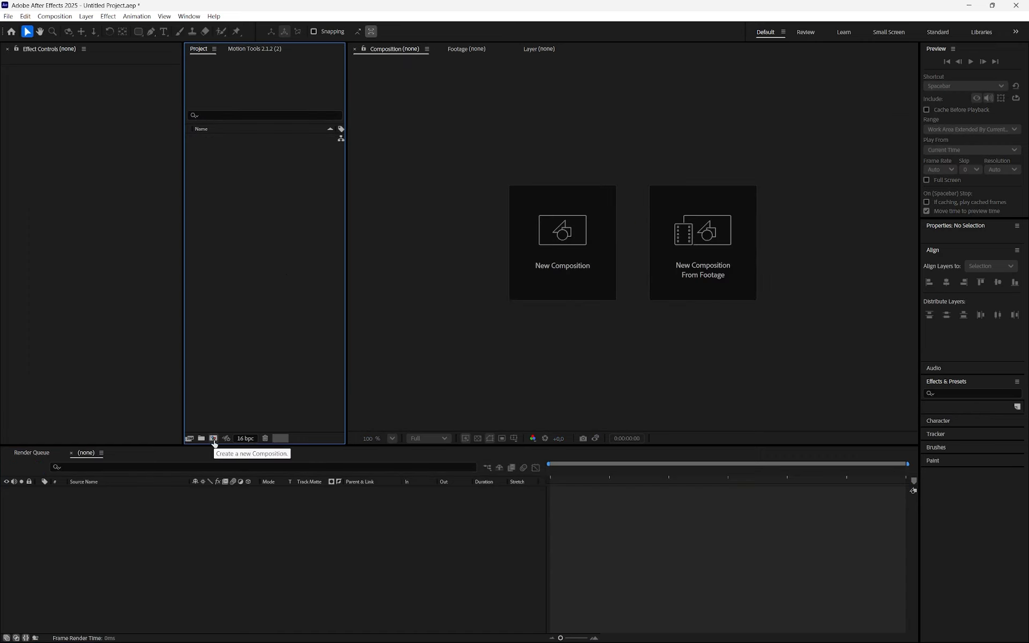
- Start a new composition and set its size to 1920 px wide by 1080 px high
{"action": "left_click", "coordinate": [213, 438]}
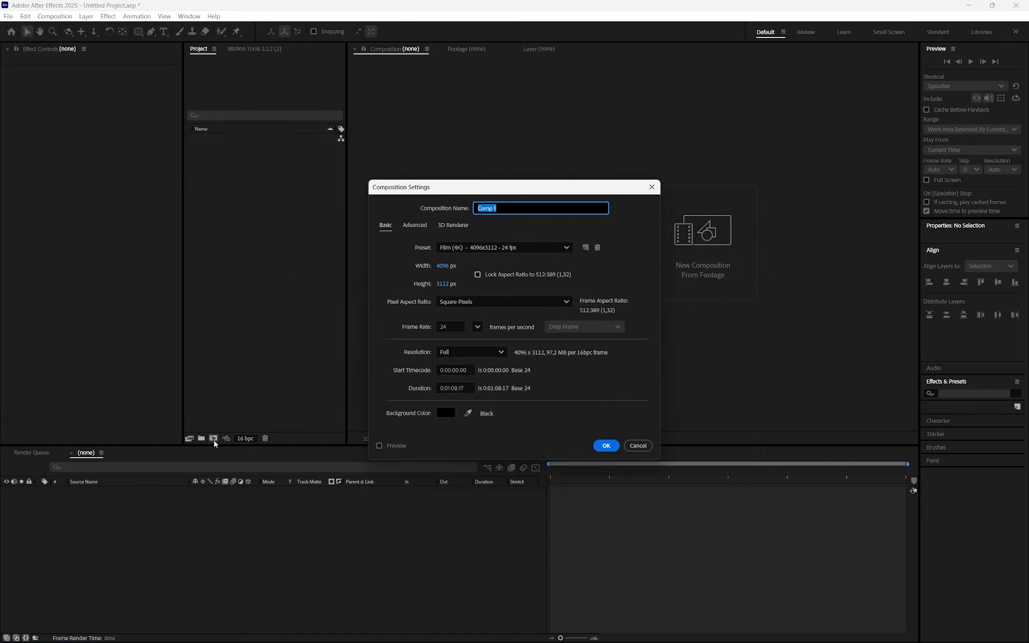
{"action": "left_click", "coordinate": [442, 266]}
{"action": "type", "text": "1920"}
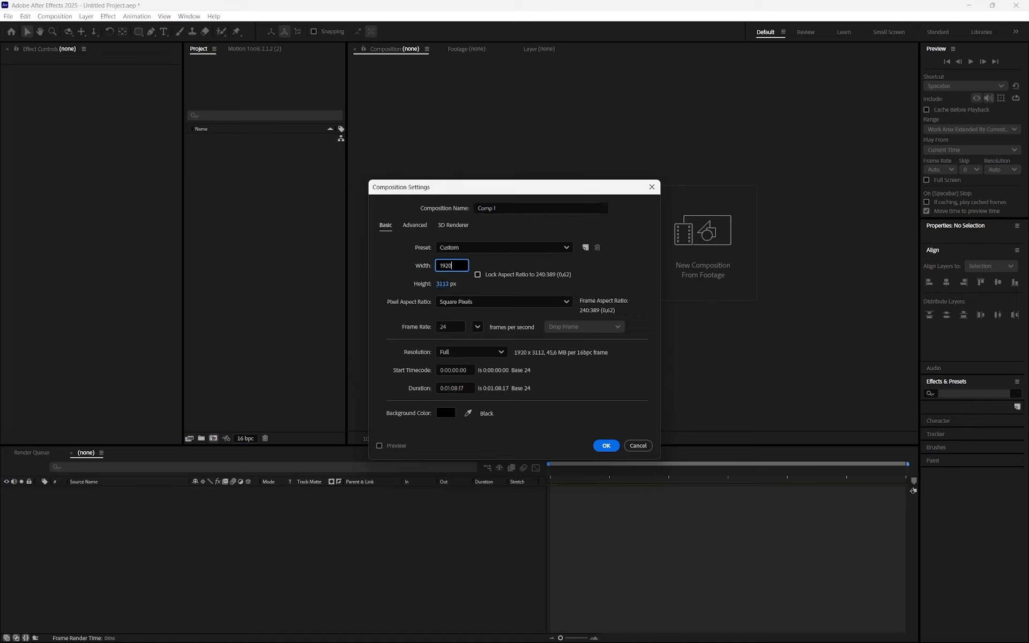
{"action": "key", "text": "Tab"}
{"action": "type", "text": "1080"}
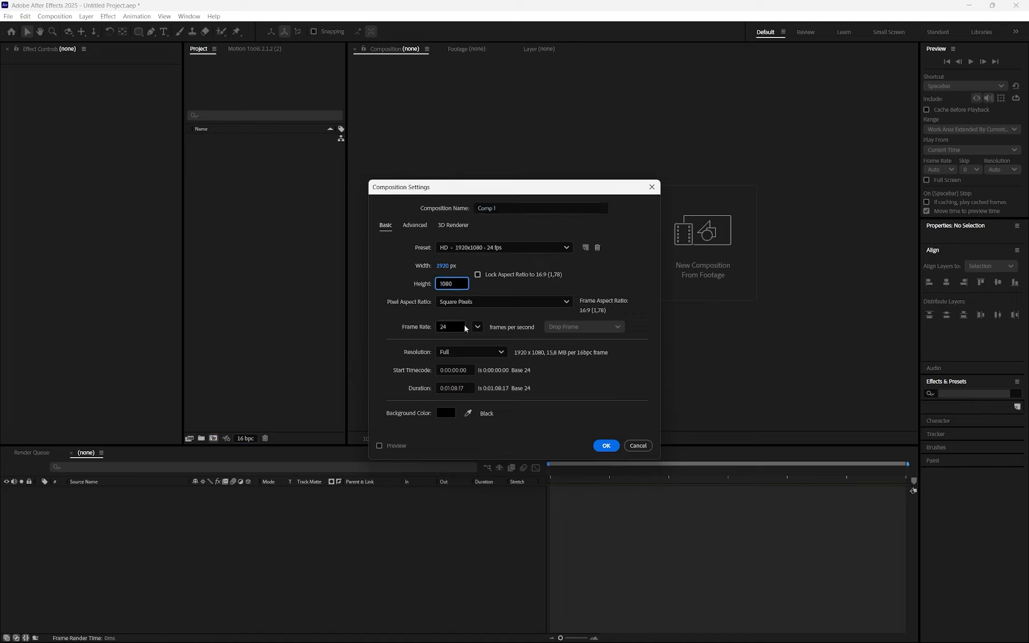
- Set the composition's frame rate to 29,97 fps and keep Square Pixels as the pixel aspect ratio
{"action": "left_click", "coordinate": [477, 327]}
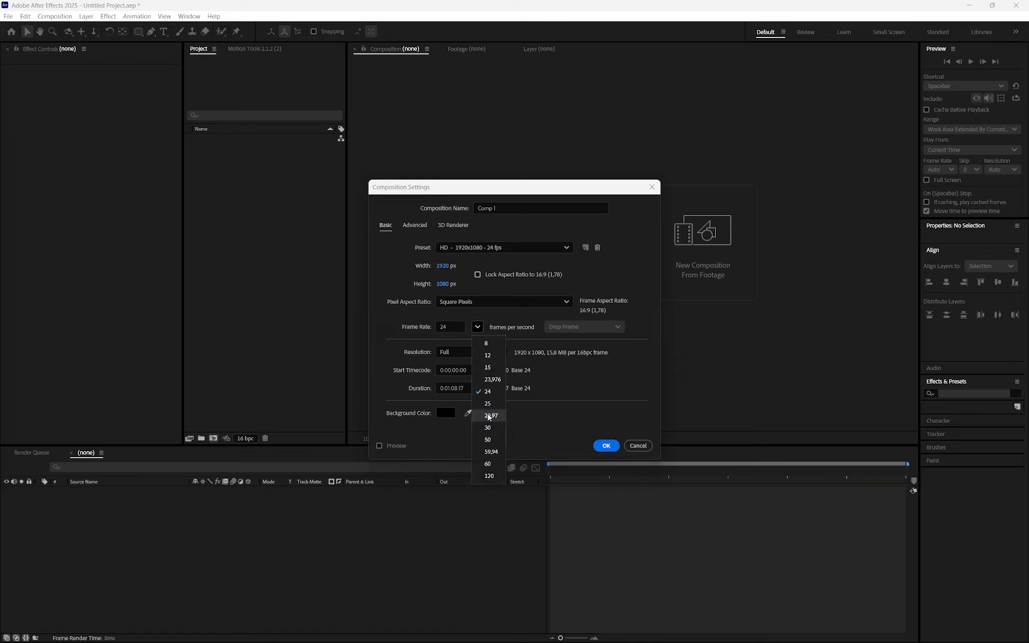
{"action": "left_click", "coordinate": [489, 416]}
{"action": "left_click", "coordinate": [477, 327]}
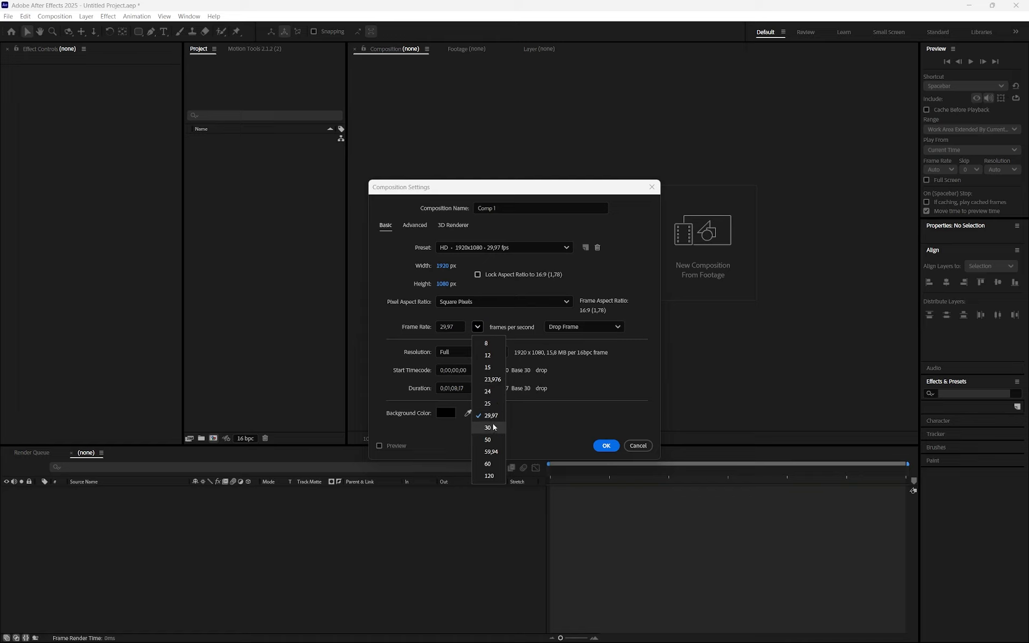
{"action": "left_click", "coordinate": [389, 329]}
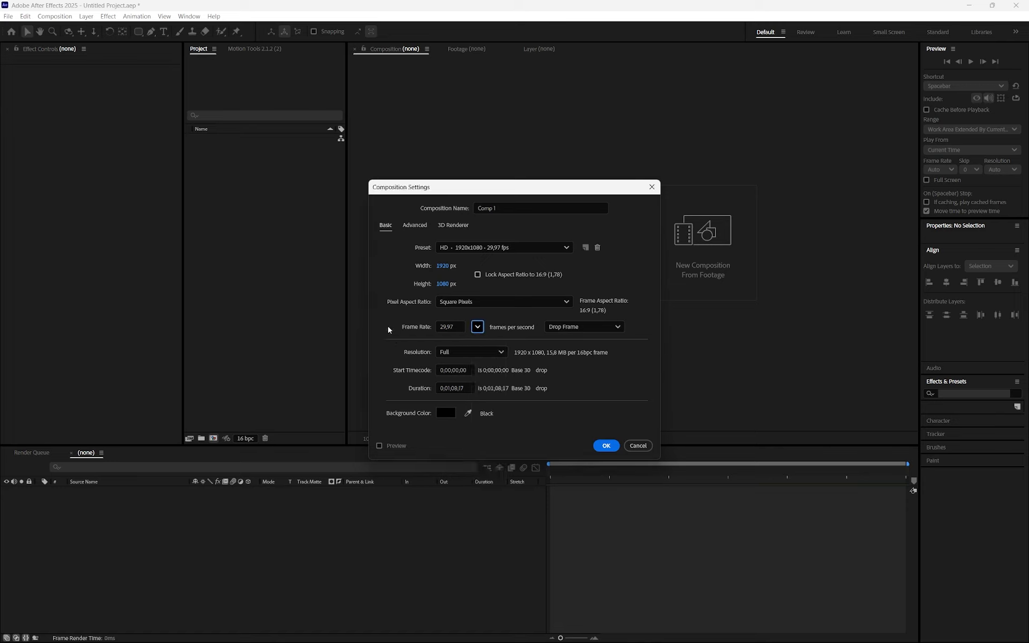
{"action": "left_click", "coordinate": [477, 303]}
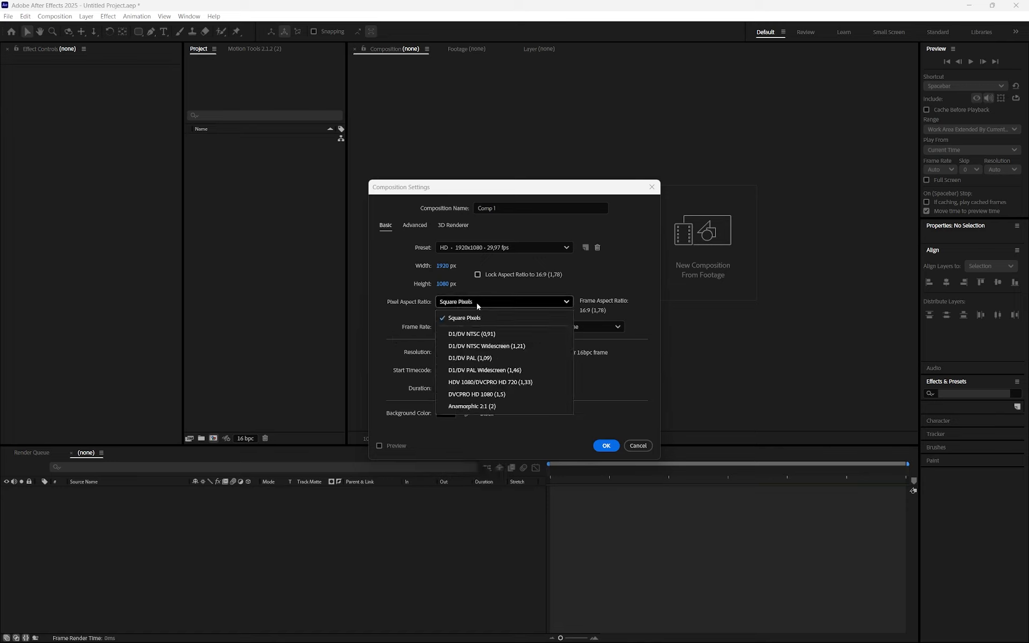
{"action": "left_click", "coordinate": [478, 303]}
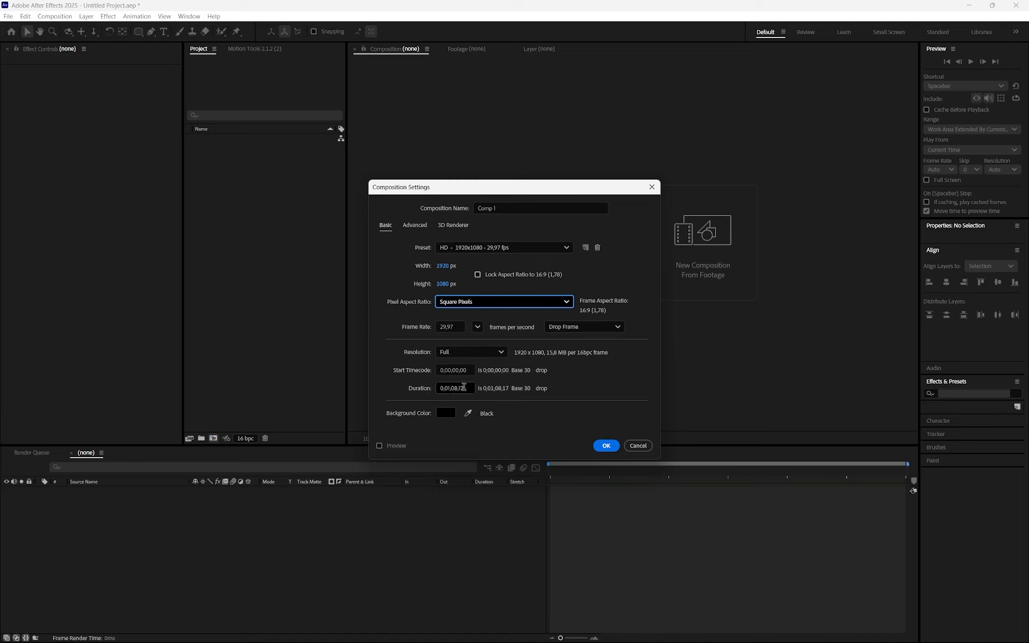
- Set the composition's duration to 0;01;00;00, keep the name Comp 1, and create the composition
{"action": "left_click", "coordinate": [457, 388]}
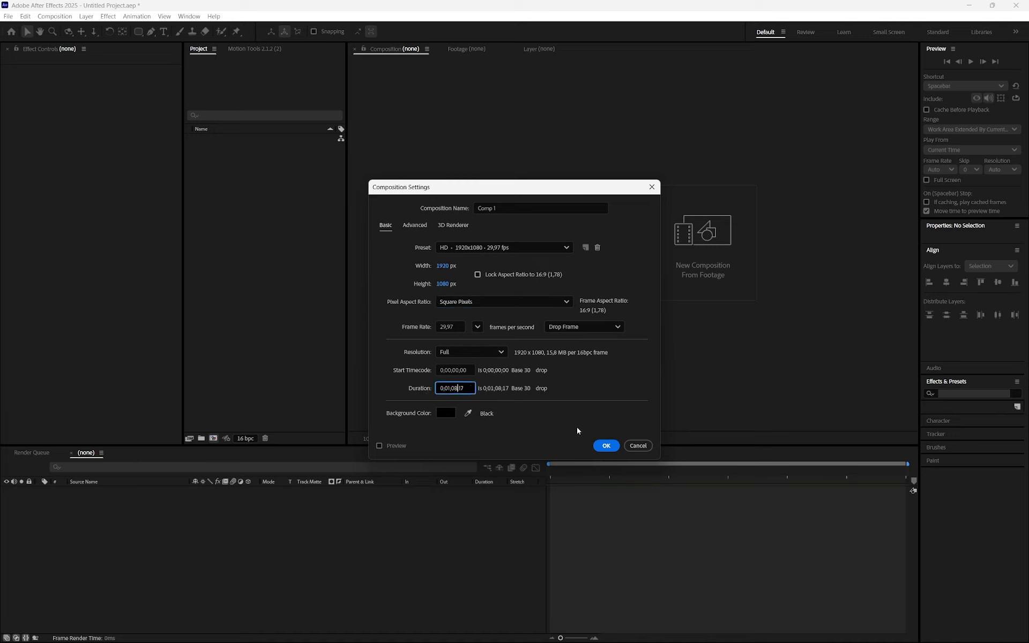
{"action": "key", "text": "BackSpace"}
{"action": "type", "text": "0"}
{"action": "key", "text": "BackSpace"}
{"action": "key", "text": "BackSpace"}
{"action": "type", "text": "00"}
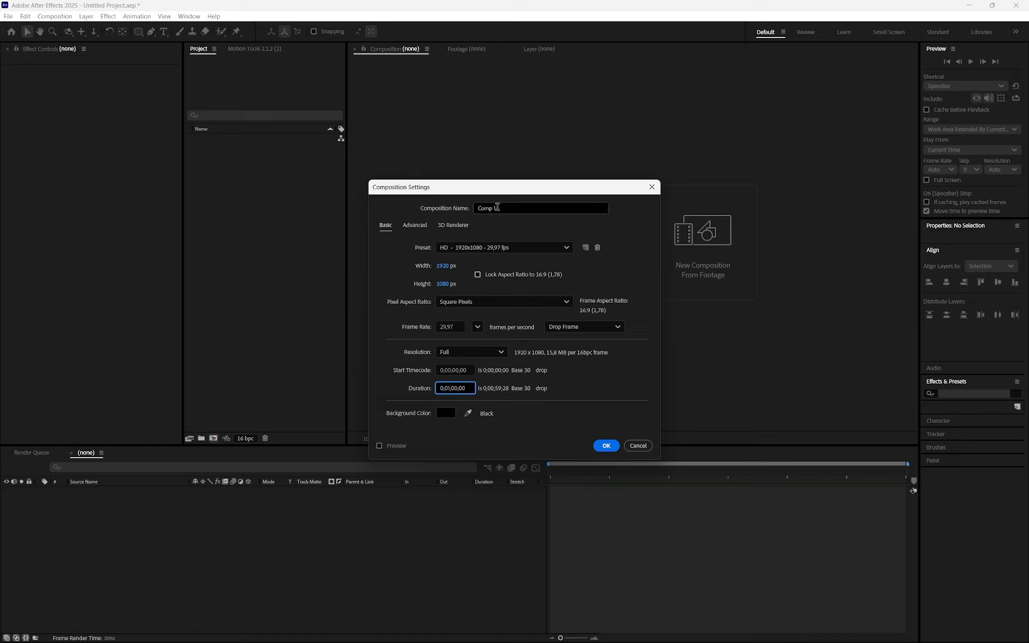
{"action": "left_click_drag", "start_coordinate": [498, 207], "coordinate": [425, 218]}
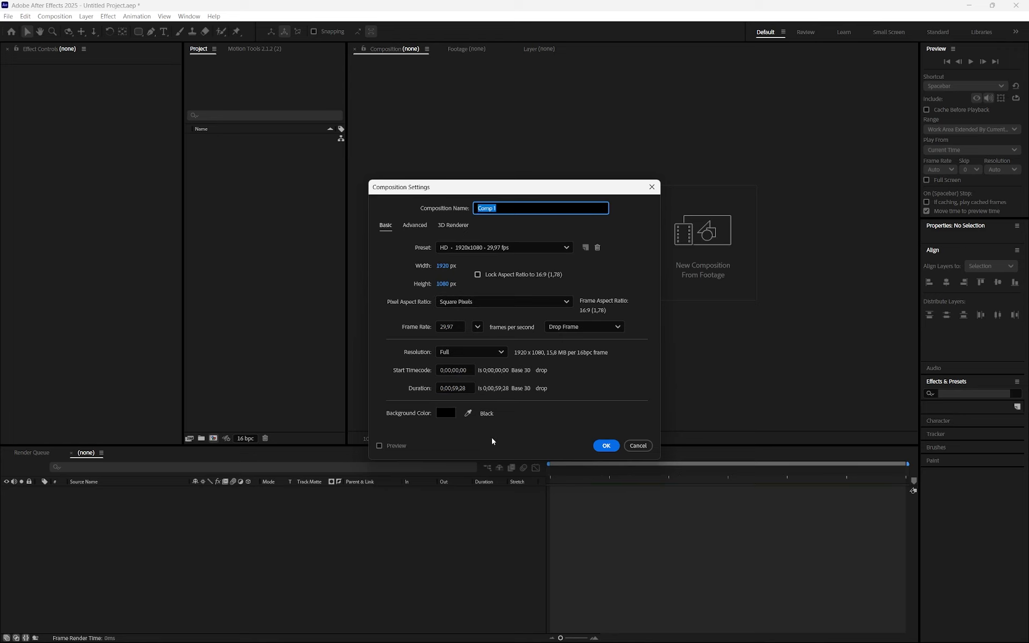
{"action": "left_click", "coordinate": [611, 447]}
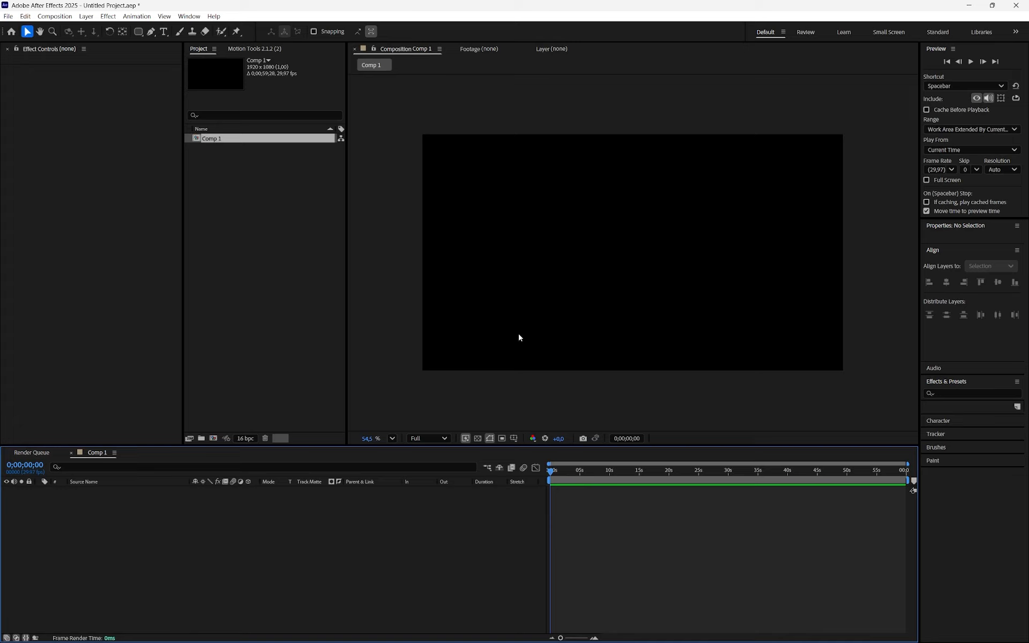
- Turn on the Title/Action Safe overlay for Comp 1 in the composition viewer
{"action": "left_click", "coordinate": [515, 442]}
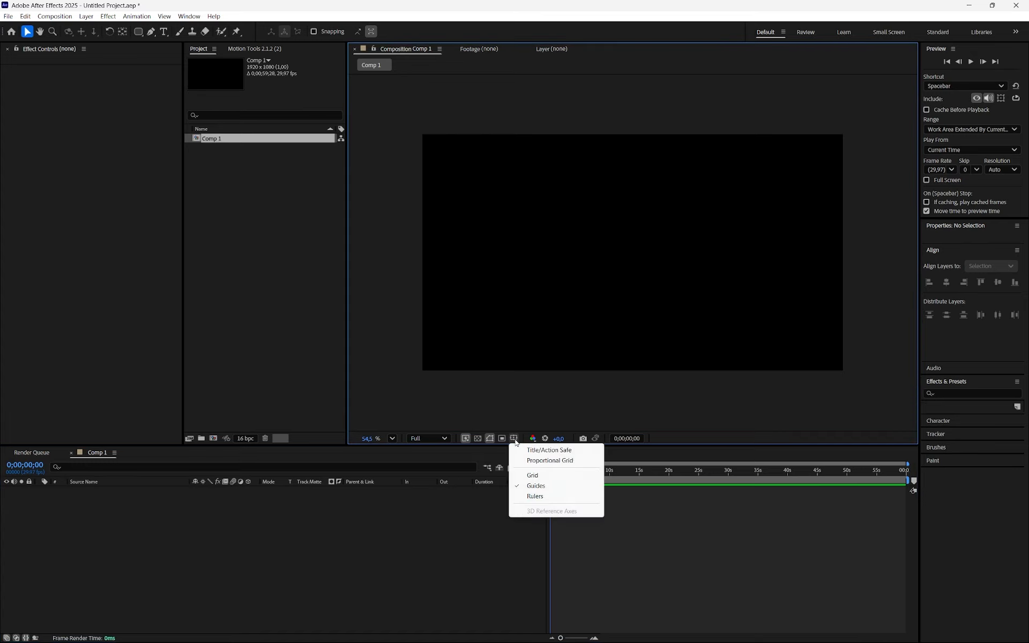
{"action": "left_click", "coordinate": [549, 451]}
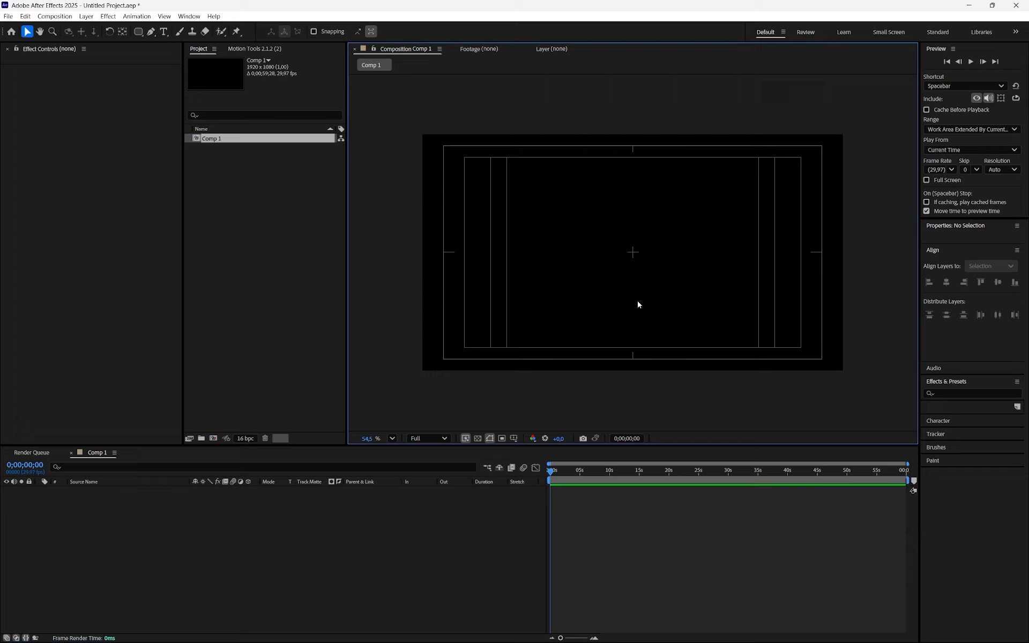
{"action": "scroll", "coordinate": [638, 304], "scroll_direction": "up", "scroll_amount": 1}
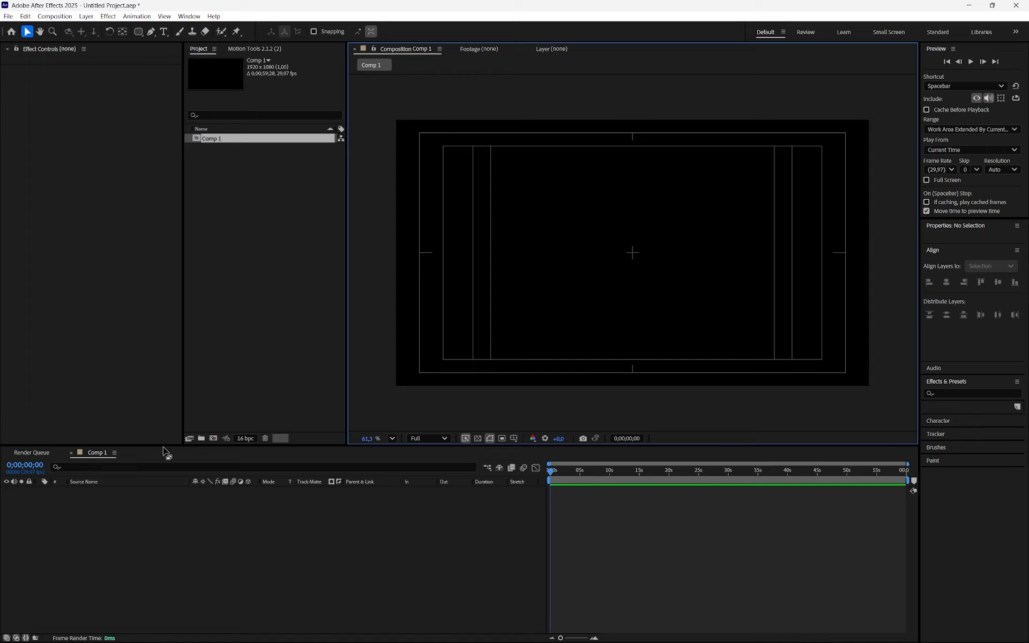
- Make the timeline area slightly taller and move the current-time indicator to the end of Comp 1
{"action": "left_click_drag", "start_coordinate": [164, 446], "coordinate": [164, 426]}
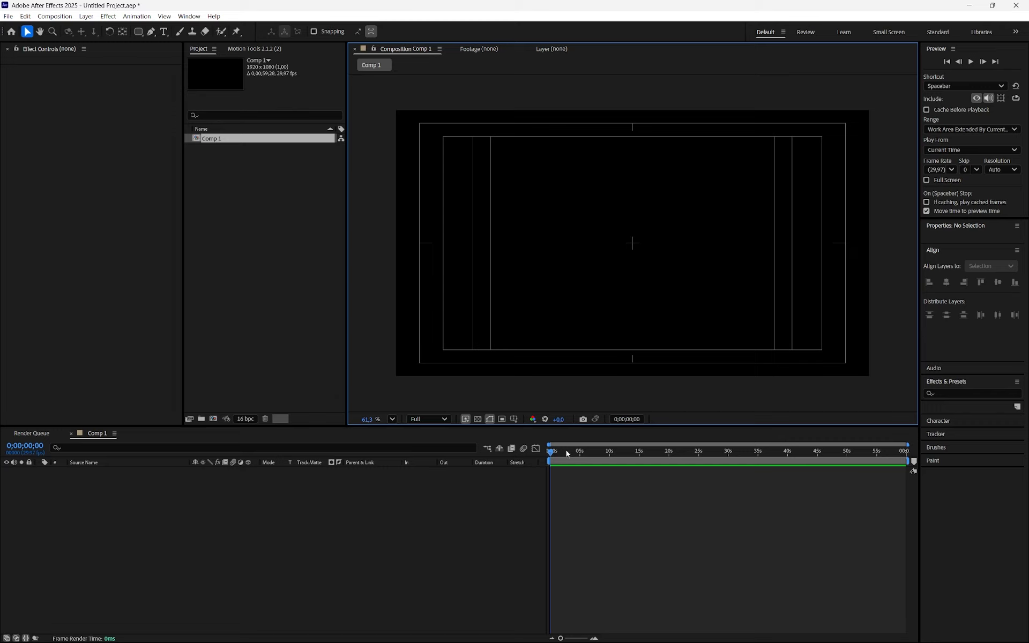
{"action": "left_click_drag", "start_coordinate": [566, 450], "coordinate": [936, 461]}
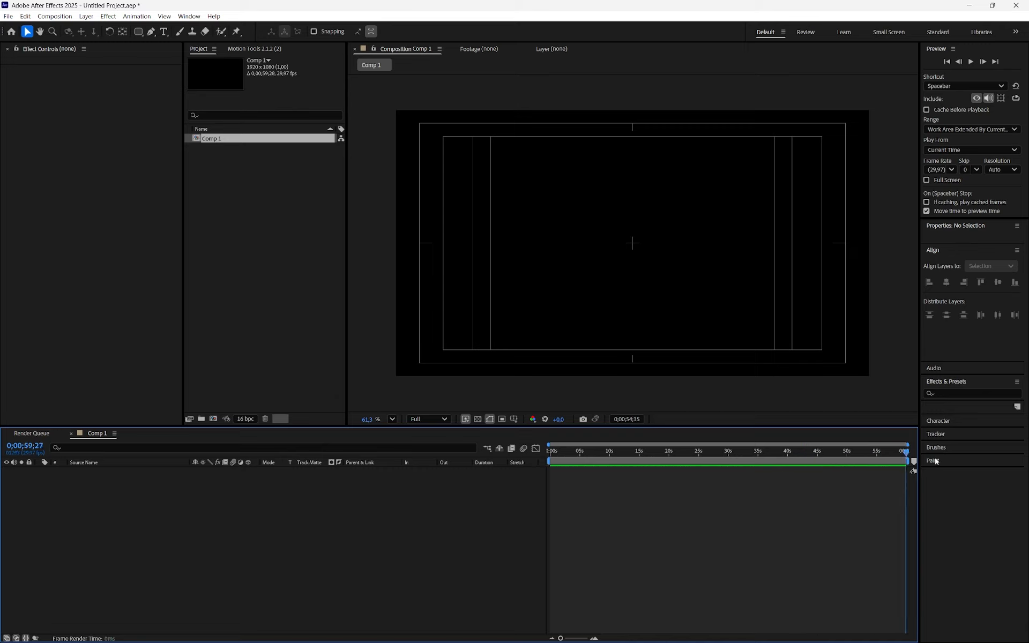
- End the work area at the 10-second mark and trim Comp 1 to the work area
{"action": "left_click_drag", "start_coordinate": [1001, 463], "coordinate": [565, 498]}
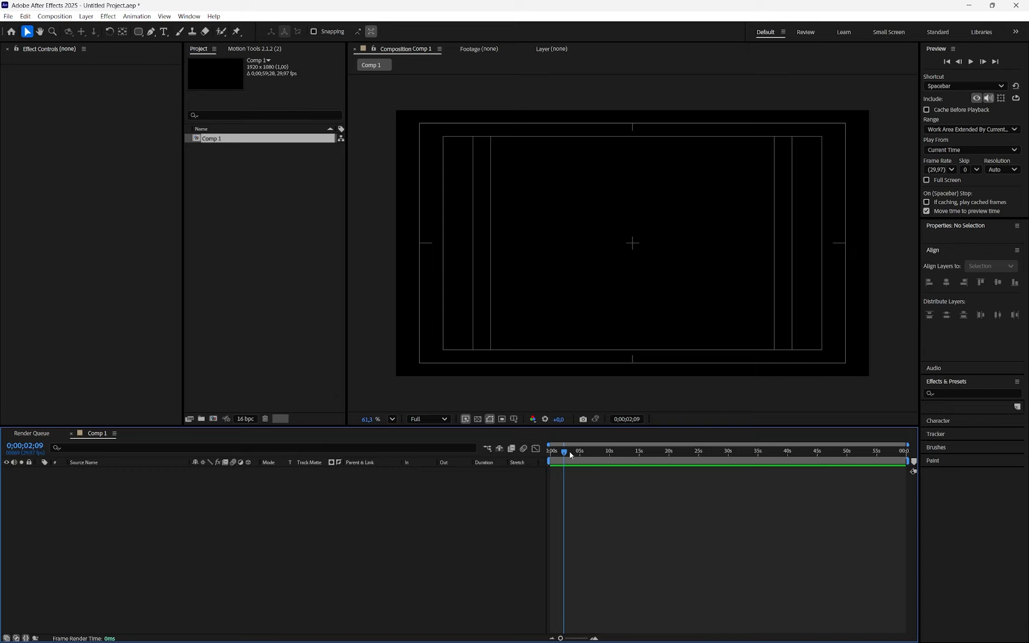
{"action": "left_click_drag", "start_coordinate": [570, 455], "coordinate": [605, 462]}
{"action": "left_click_drag", "start_coordinate": [612, 465], "coordinate": [614, 467]}
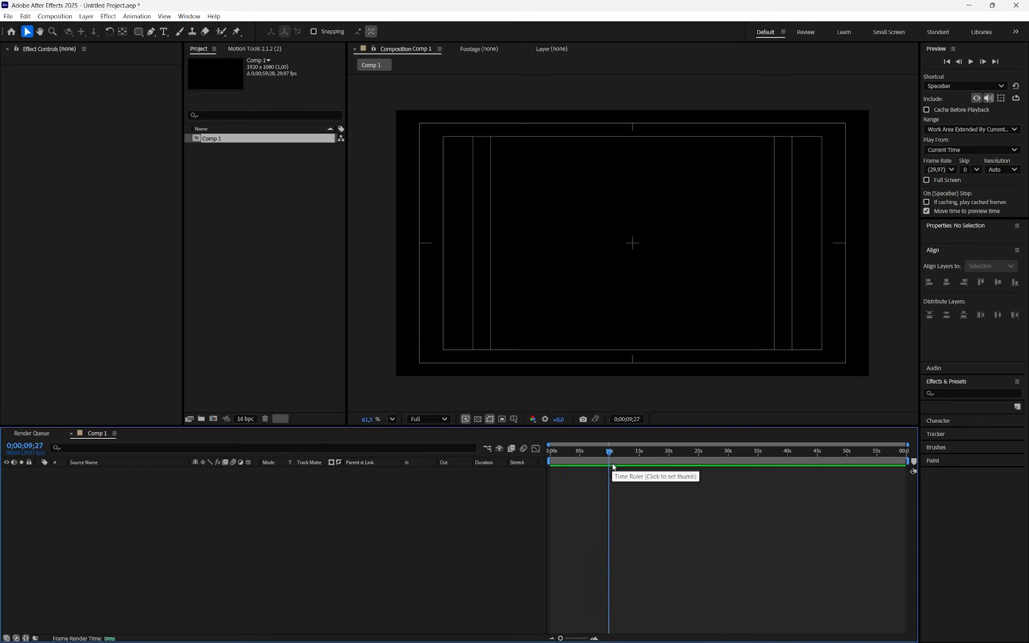
{"action": "left_click", "coordinate": [613, 467]}
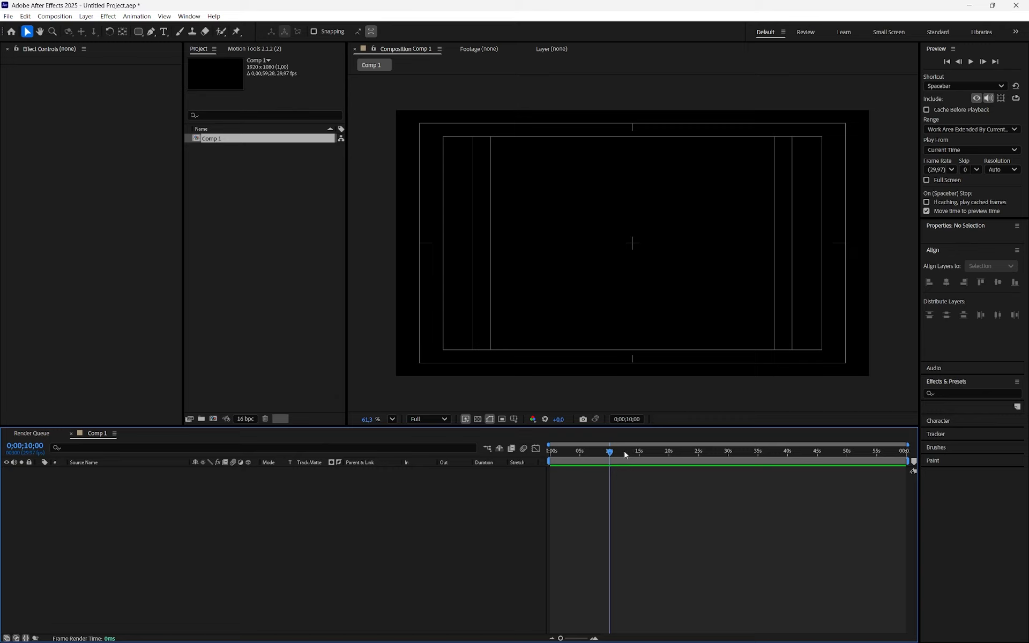
{"action": "key", "text": "n"}
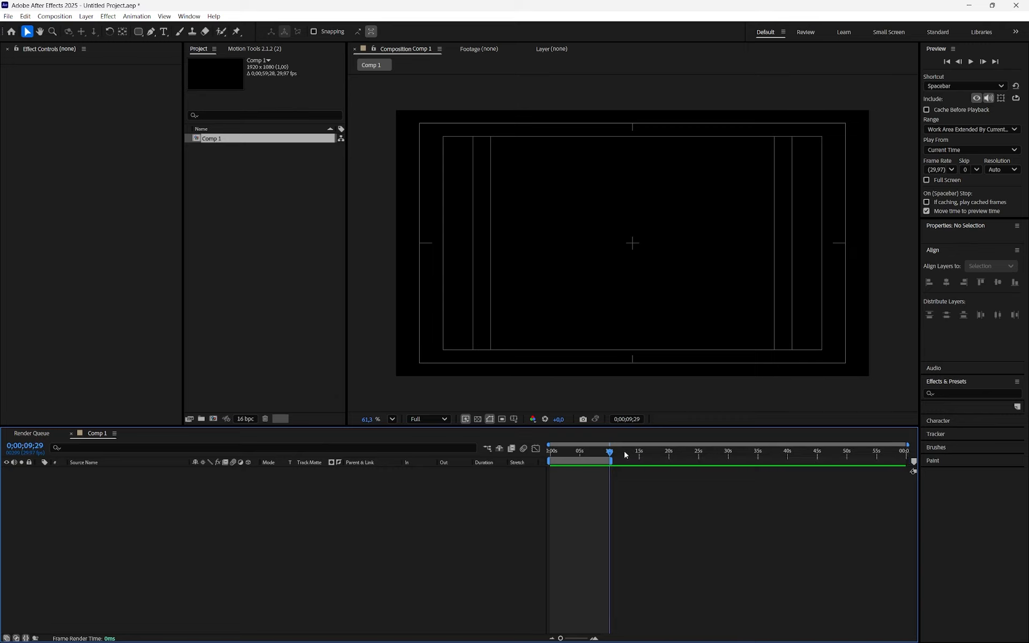
{"action": "right_click", "coordinate": [591, 461]}
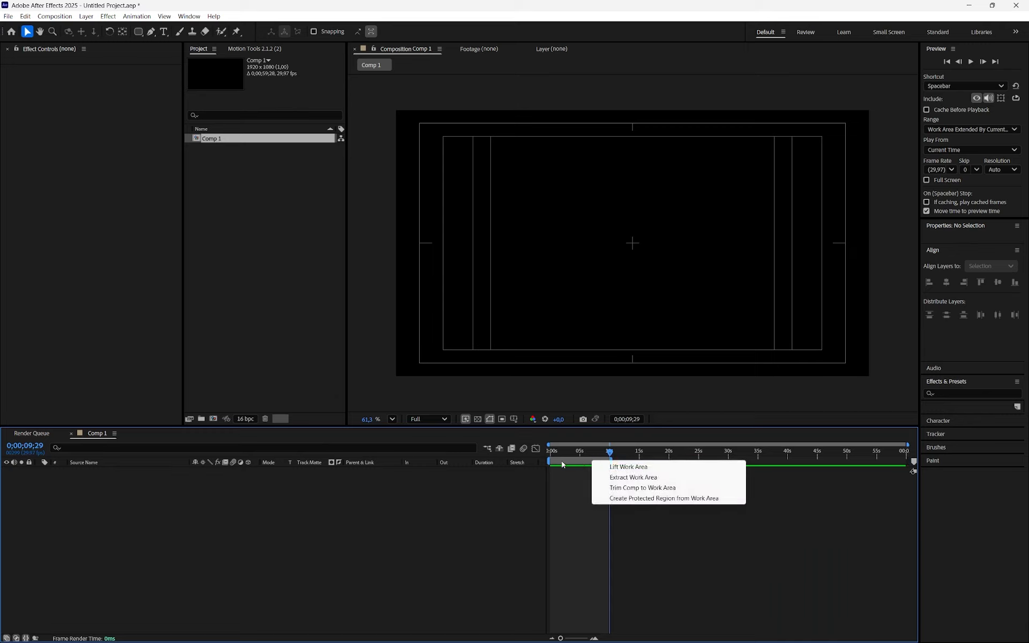
{"action": "left_click", "coordinate": [622, 489]}
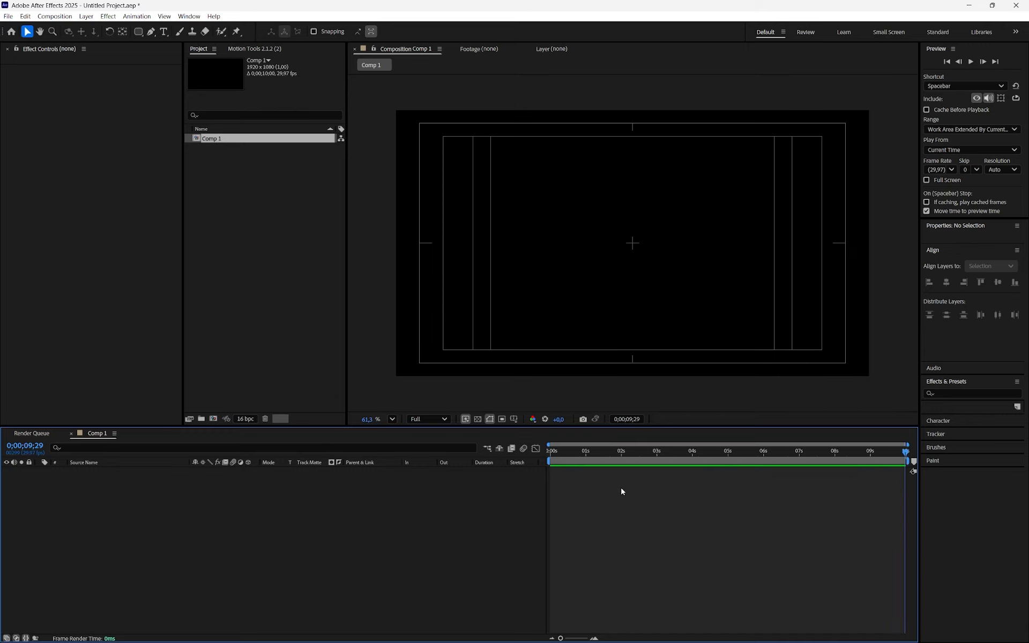
- Scrub through Comp 1, check its composition settings, and return the current-time indicator to 0;00;00;00
{"action": "left_click_drag", "start_coordinate": [647, 456], "coordinate": [618, 456]}
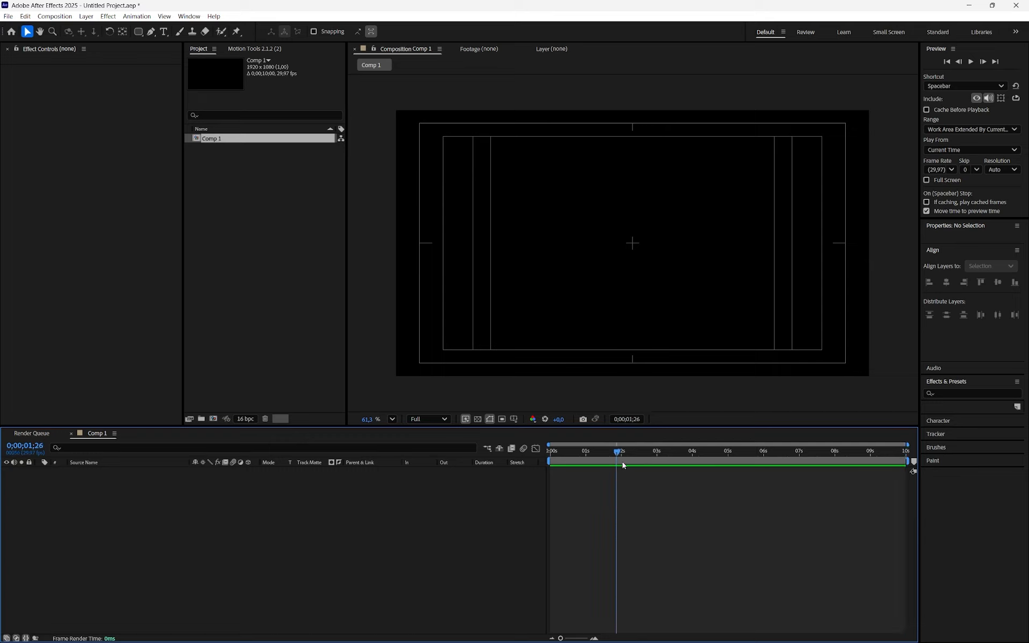
{"action": "left_click_drag", "start_coordinate": [619, 454], "coordinate": [632, 457]}
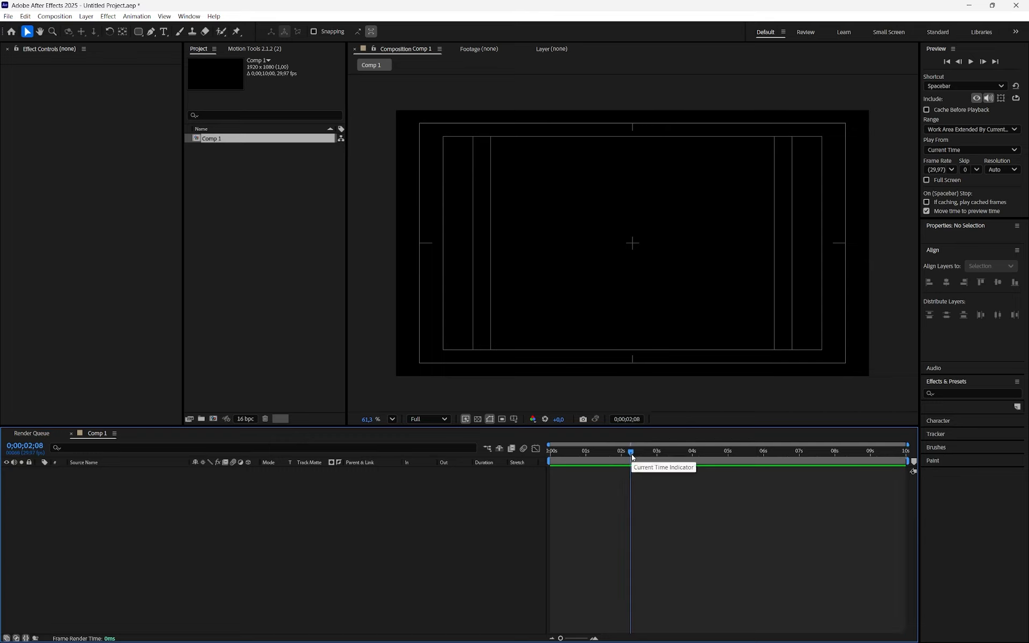
{"action": "key", "text": "ctrl+k"}
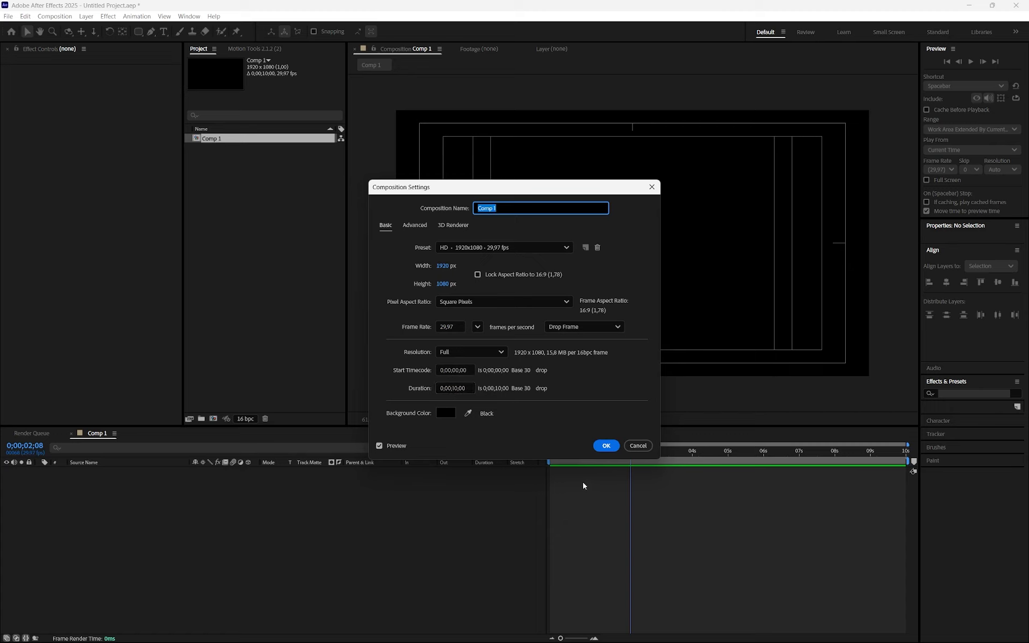
{"action": "left_click", "coordinate": [607, 447]}
{"action": "left_click_drag", "start_coordinate": [605, 453], "coordinate": [538, 426]}
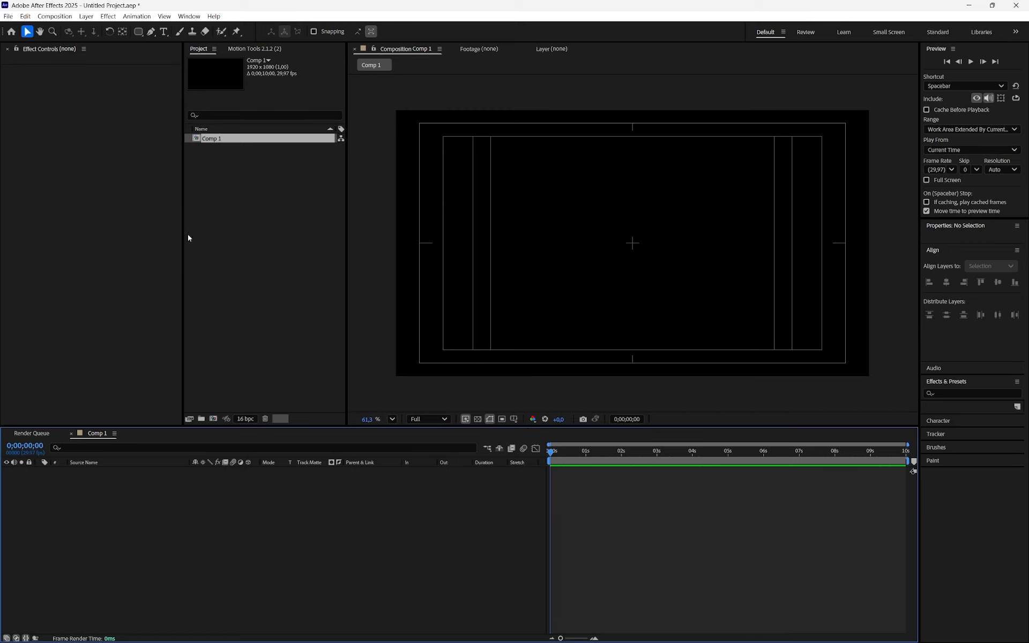
{"action": "left_click", "coordinate": [140, 33]}
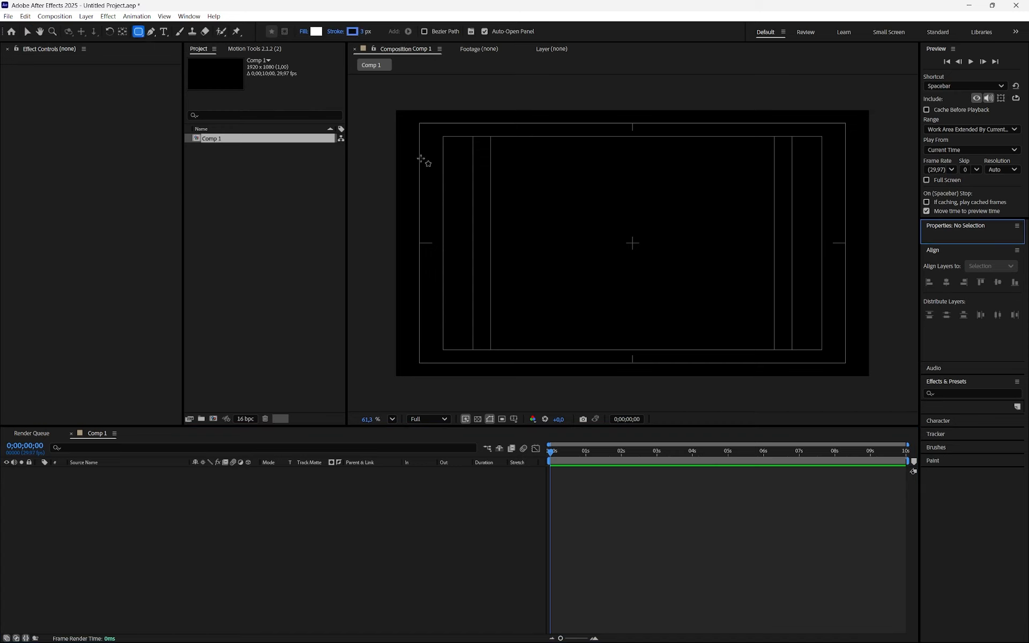
{"action": "mouse_move", "coordinate": [524, 186]}
{"action": "left_mouse_down"}
{"action": "mouse_move", "coordinate": [630, 258]}
{"action": "mouse_move", "coordinate": [697, 360]}
{"action": "mouse_move", "coordinate": [678, 341]}
{"action": "left_mouse_up"}
{"action": "left_click", "coordinate": [358, 569]}
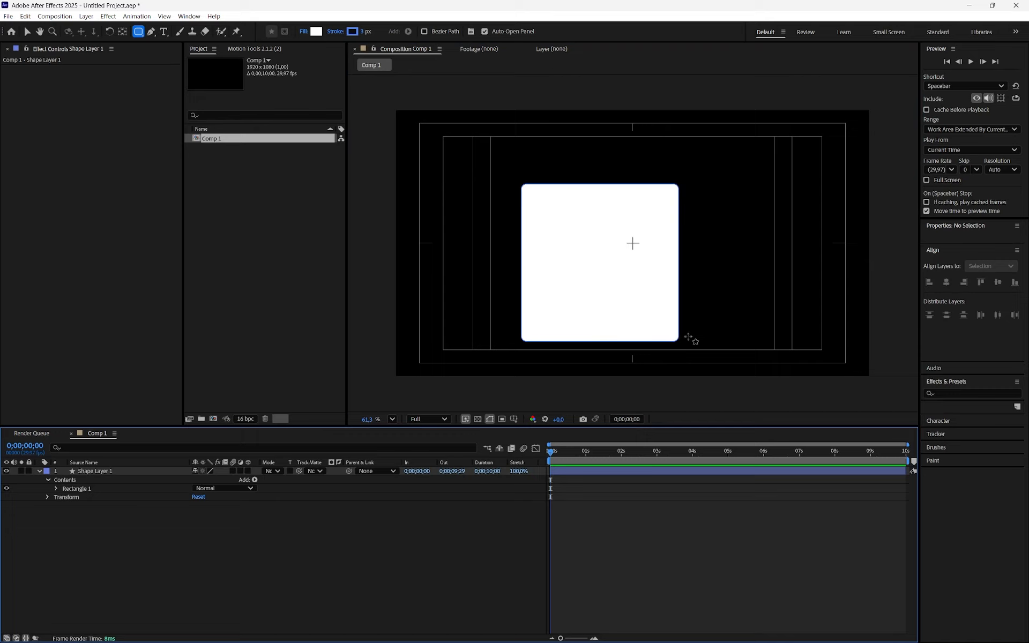
{"action": "key", "text": "ctrl+z"}
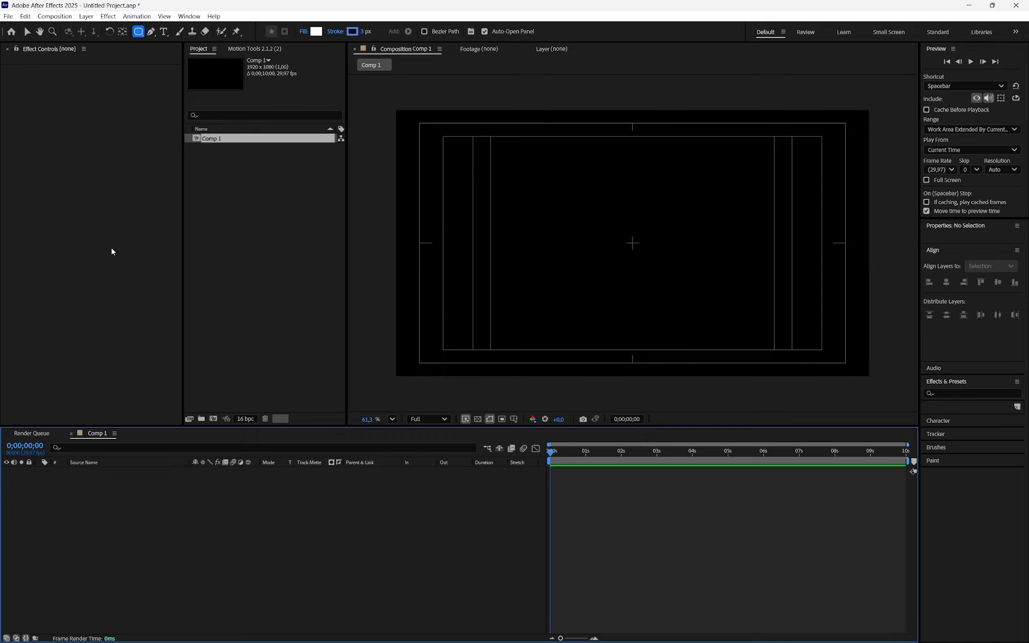
- Draw a white-filled rectangle about 1044 by 584 px around the middle of Comp 1 with the Rectangle tool
{"action": "left_click_drag", "start_coordinate": [138, 31], "coordinate": [171, 35]}
{"action": "mouse_move", "coordinate": [503, 189]}
{"action": "left_mouse_down"}
{"action": "mouse_move", "coordinate": [674, 361]}
{"action": "mouse_move", "coordinate": [721, 288]}
{"action": "mouse_move", "coordinate": [760, 334]}
{"action": "left_mouse_up"}
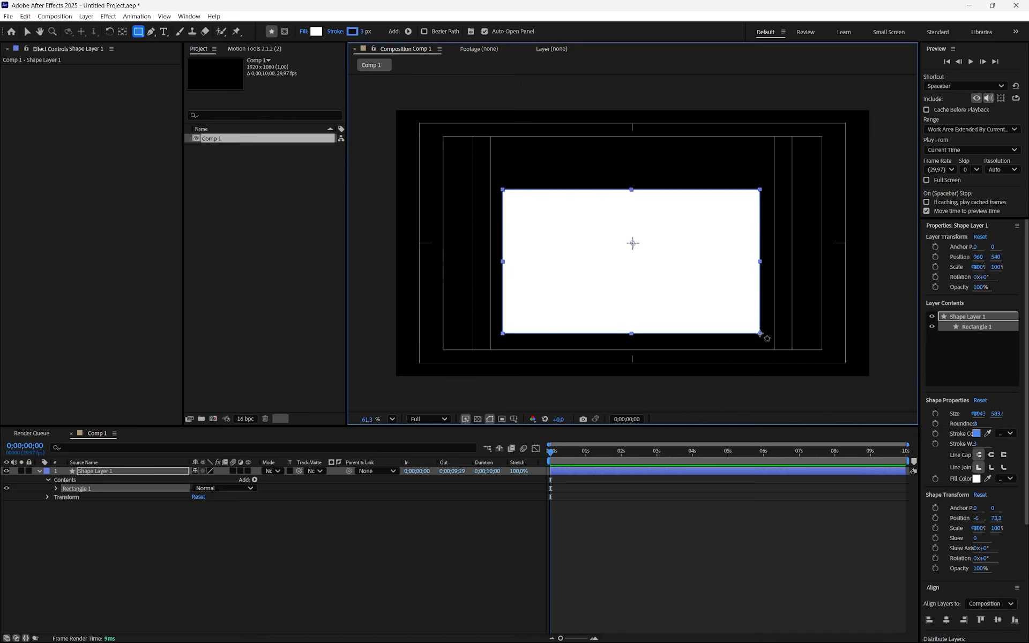
- Widen the area showing the shape layer's properties and set the rectangle's roundness to 58
{"action": "left_click", "coordinate": [970, 225]}
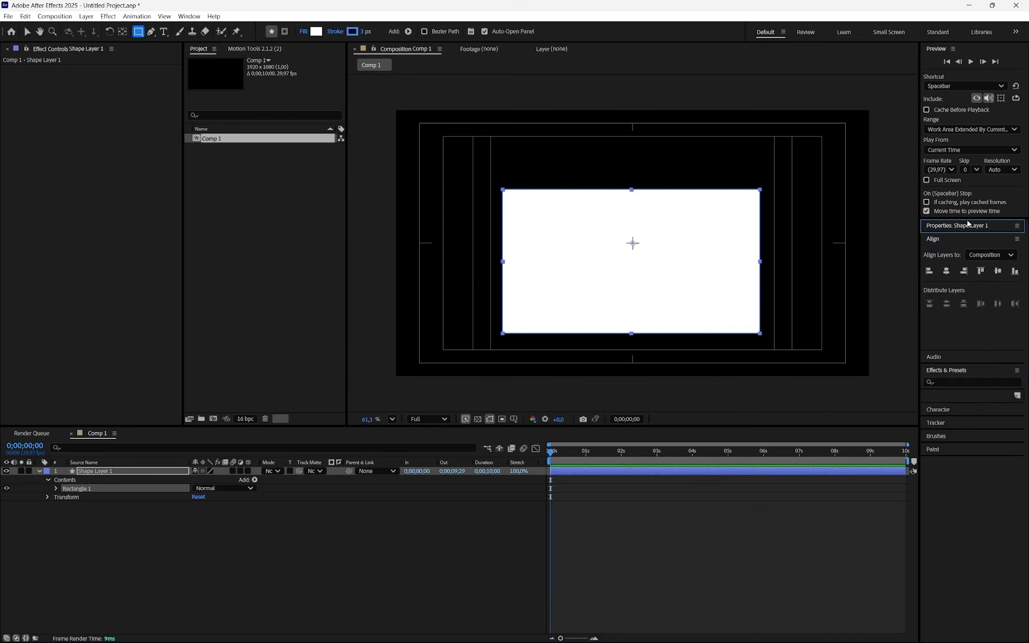
{"action": "left_click", "coordinate": [936, 227]}
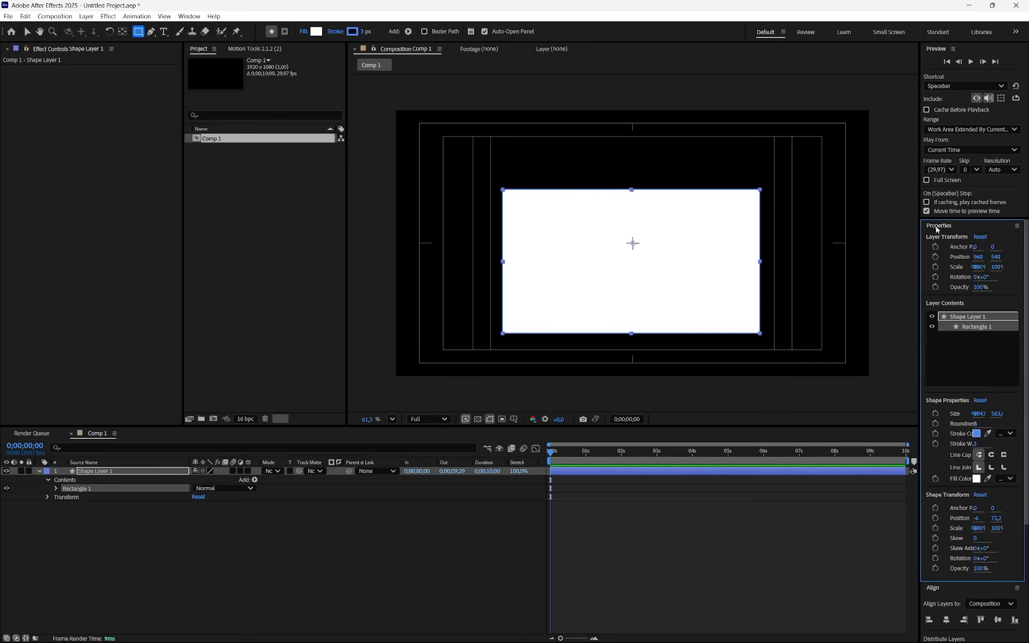
{"action": "left_click", "coordinate": [184, 17]}
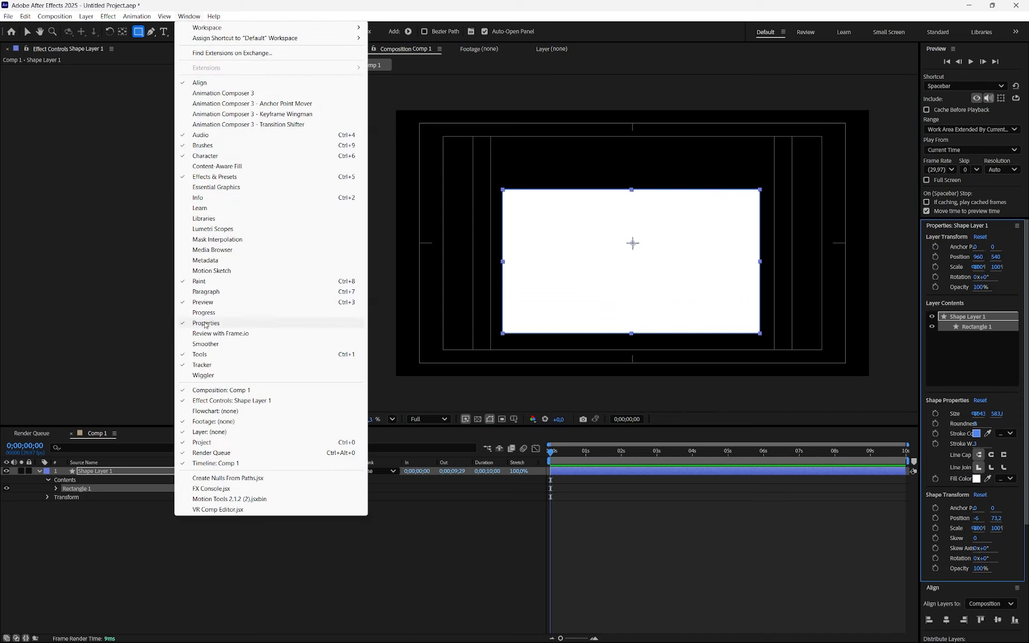
{"action": "left_click", "coordinate": [918, 375]}
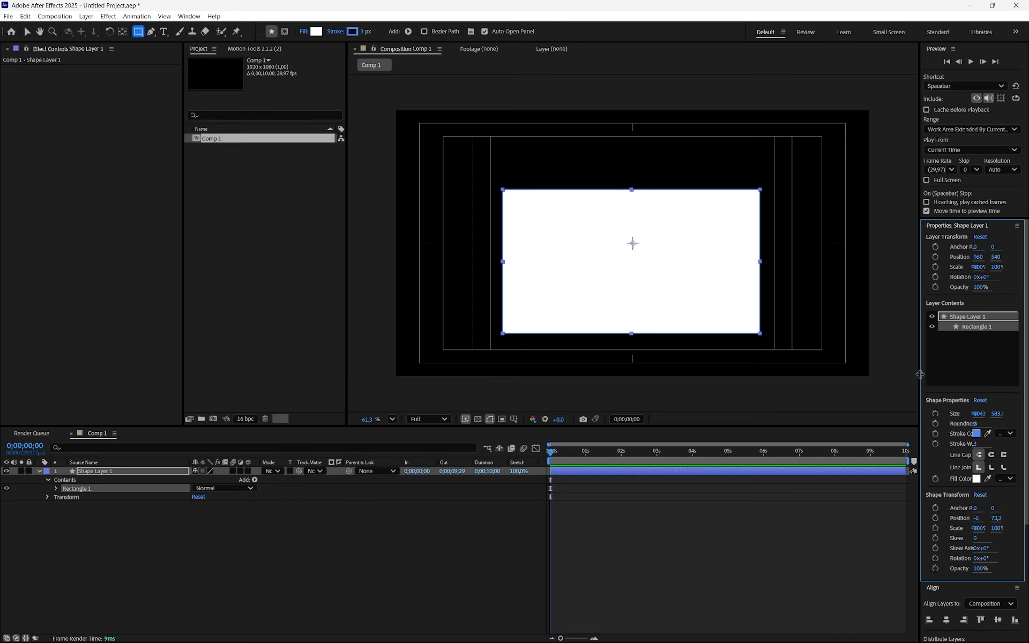
{"action": "left_click_drag", "start_coordinate": [920, 374], "coordinate": [805, 388]}
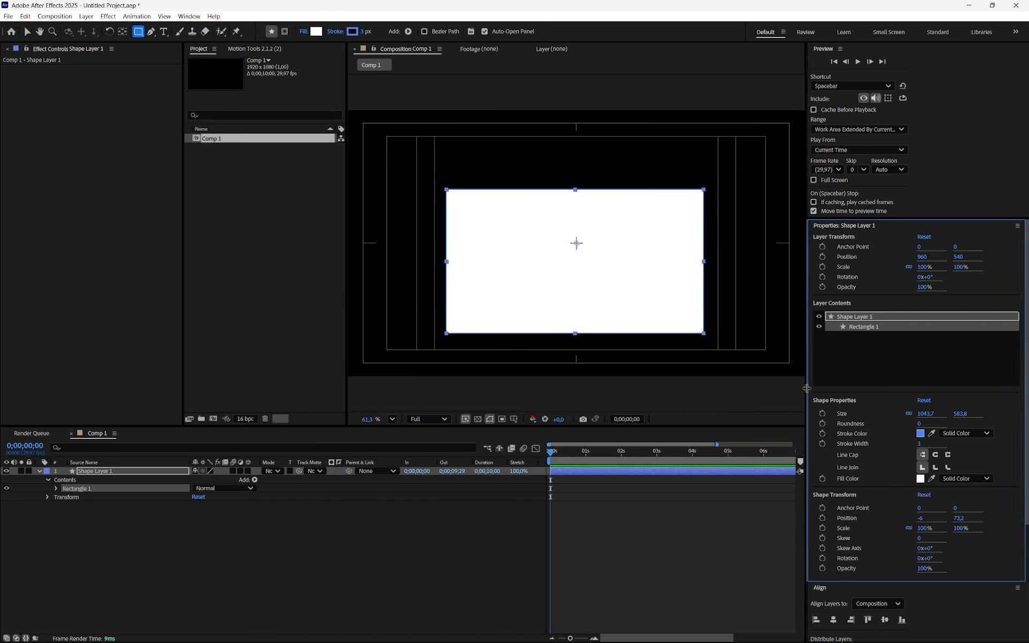
{"action": "left_click_drag", "start_coordinate": [919, 423], "coordinate": [952, 428]}
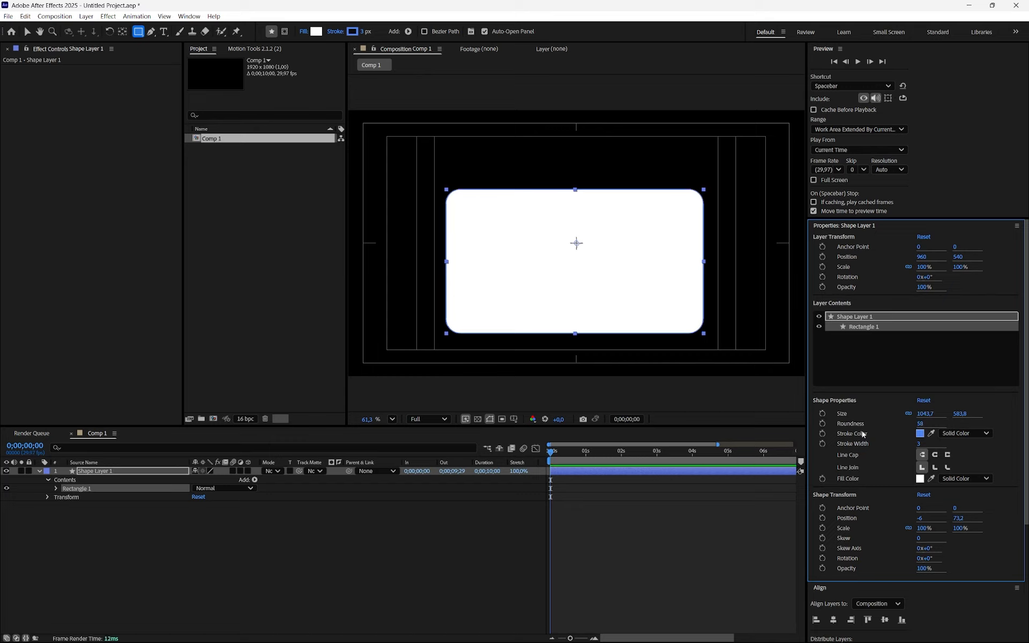
- Try a red F25050 stroke color and a red FF0000 fill color on the rectangle, cancelling each color change
{"action": "left_click", "coordinate": [920, 433]}
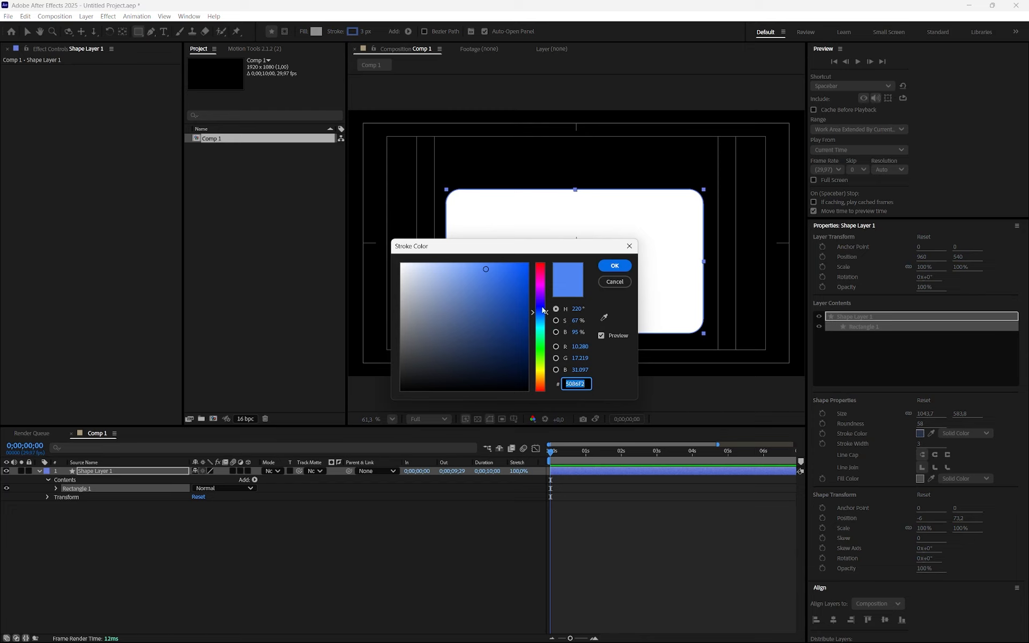
{"action": "mouse_move", "coordinate": [543, 310]}
{"action": "left_mouse_down"}
{"action": "mouse_move", "coordinate": [540, 273]}
{"action": "mouse_move", "coordinate": [501, 260]}
{"action": "left_mouse_up"}
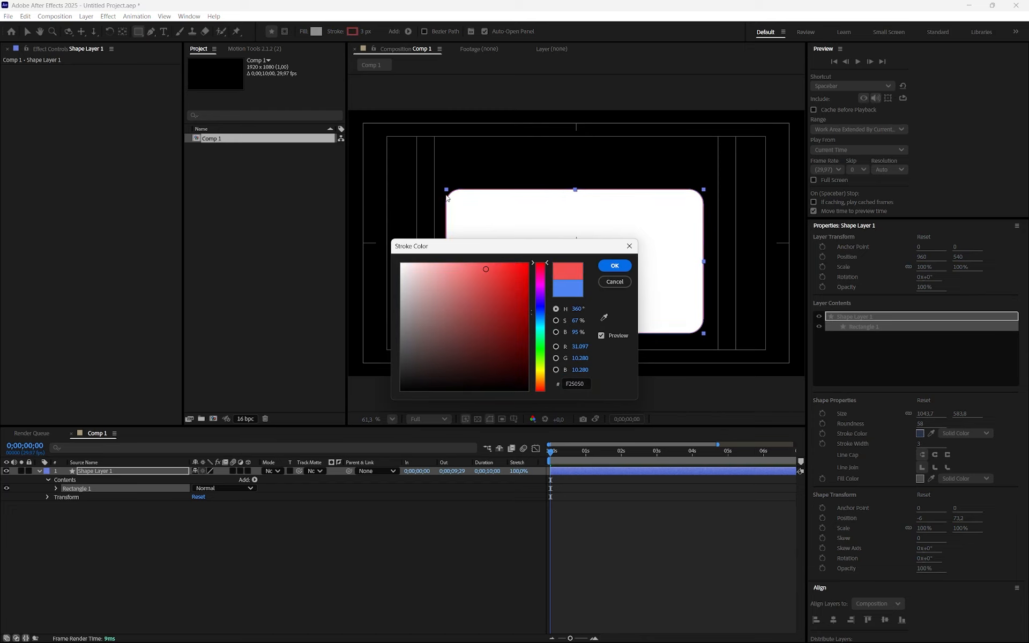
{"action": "left_click", "coordinate": [616, 283]}
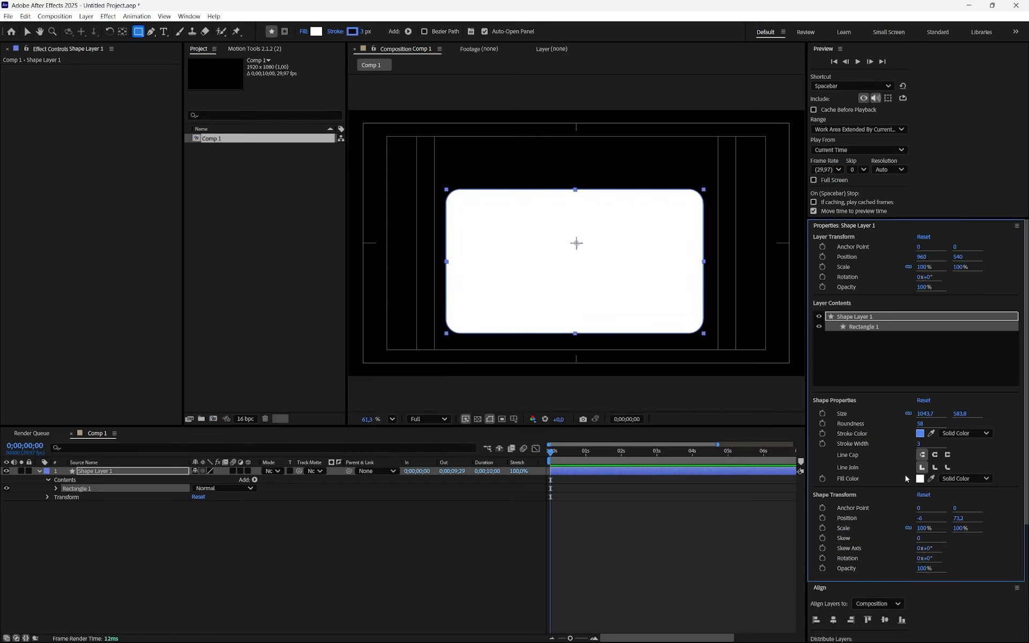
{"action": "left_click", "coordinate": [920, 480]}
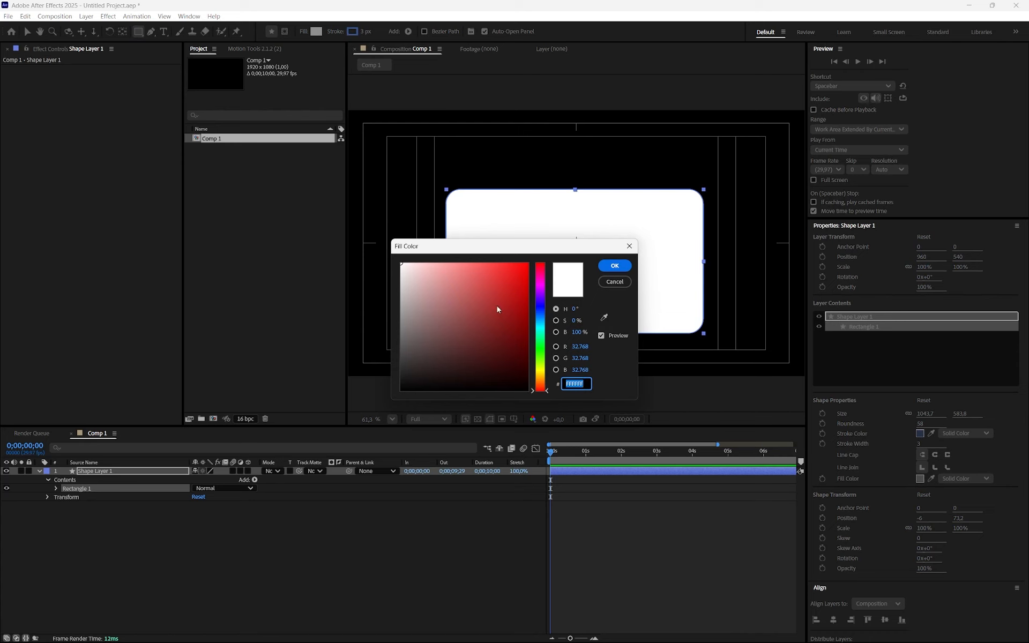
{"action": "type", "text": "FF0000"}
{"action": "left_click", "coordinate": [620, 285]}
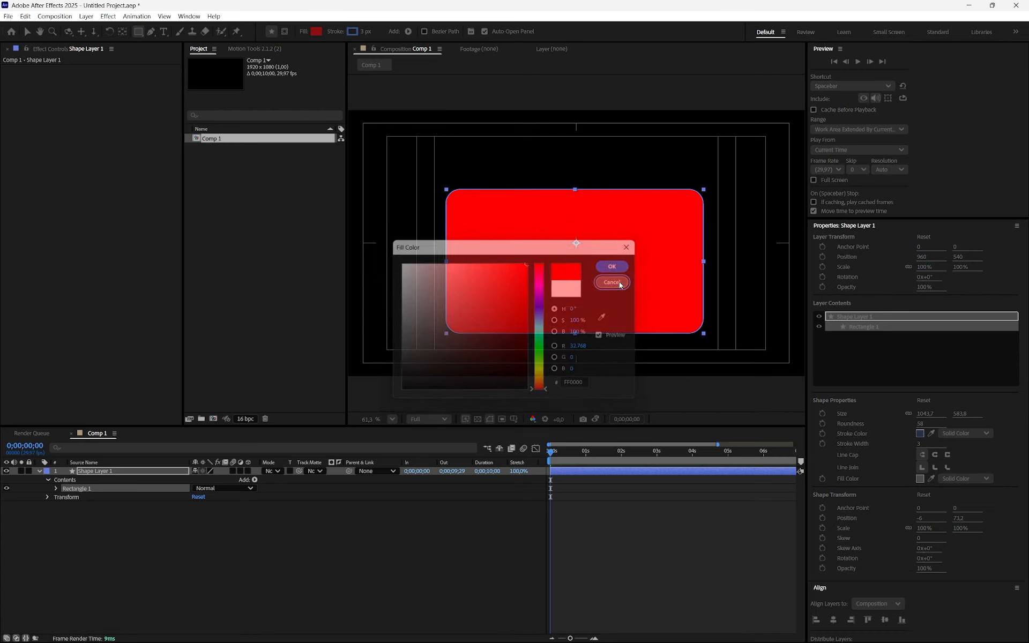
- Try a Radial Gradient fill on the rectangle and switch the fill type back to Solid Color
{"action": "left_click", "coordinate": [987, 479]}
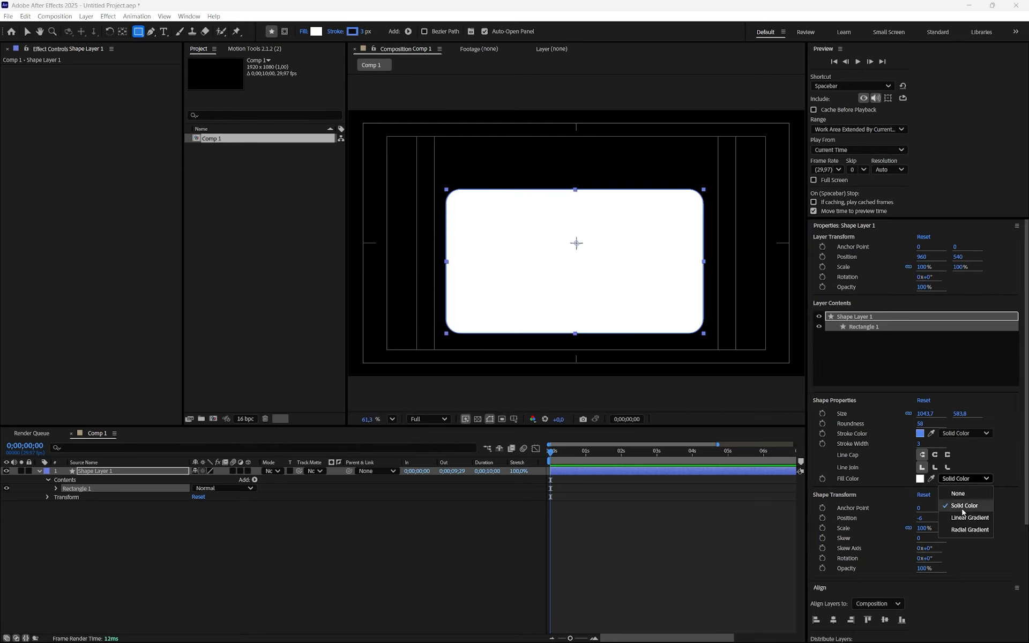
{"action": "left_click", "coordinate": [965, 530]}
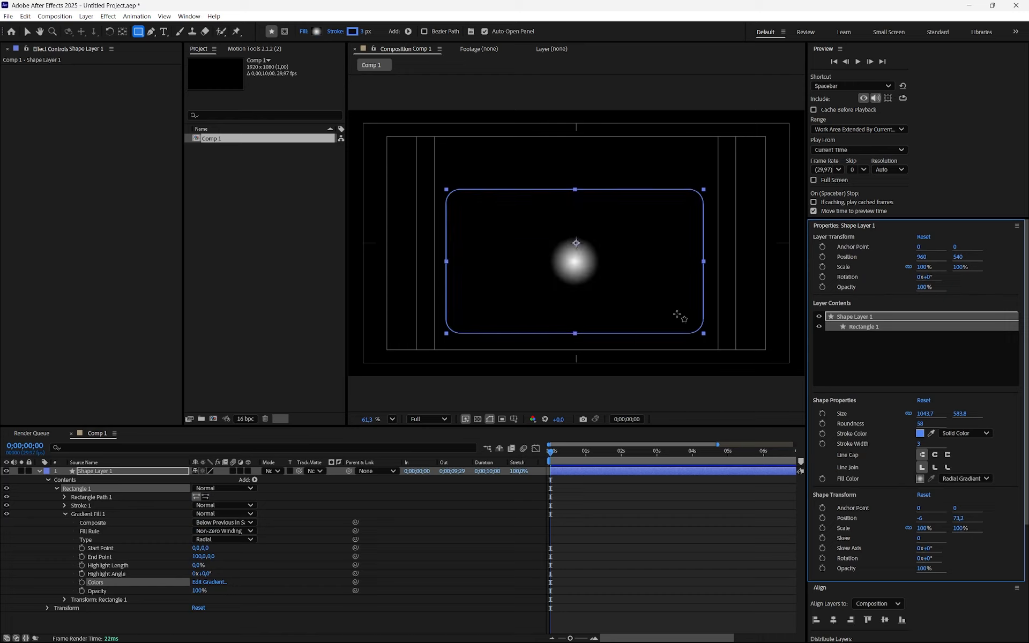
{"action": "left_click", "coordinate": [959, 478]}
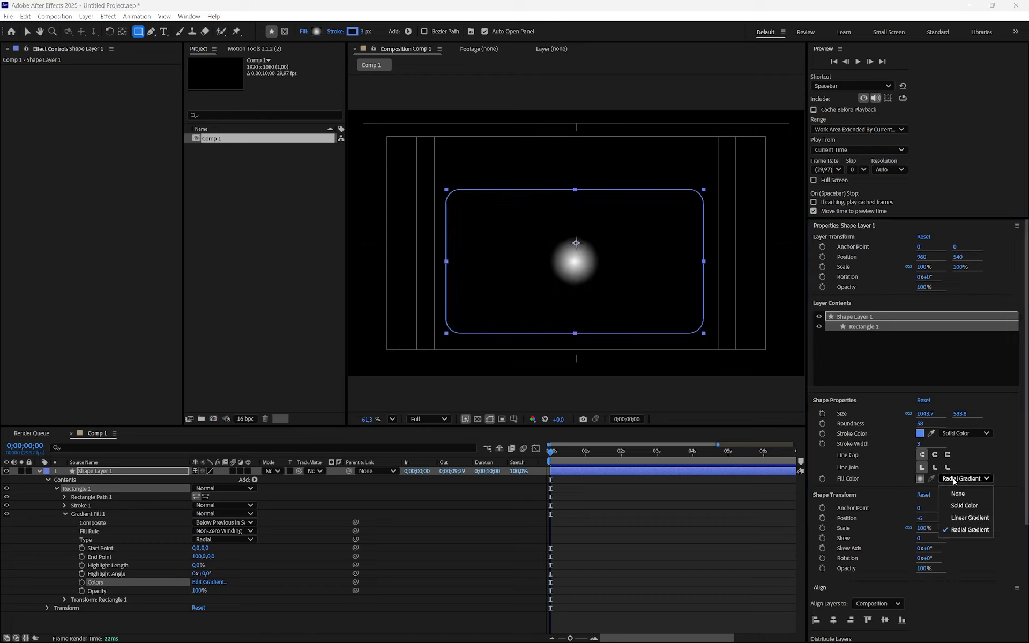
{"action": "left_click", "coordinate": [963, 506]}
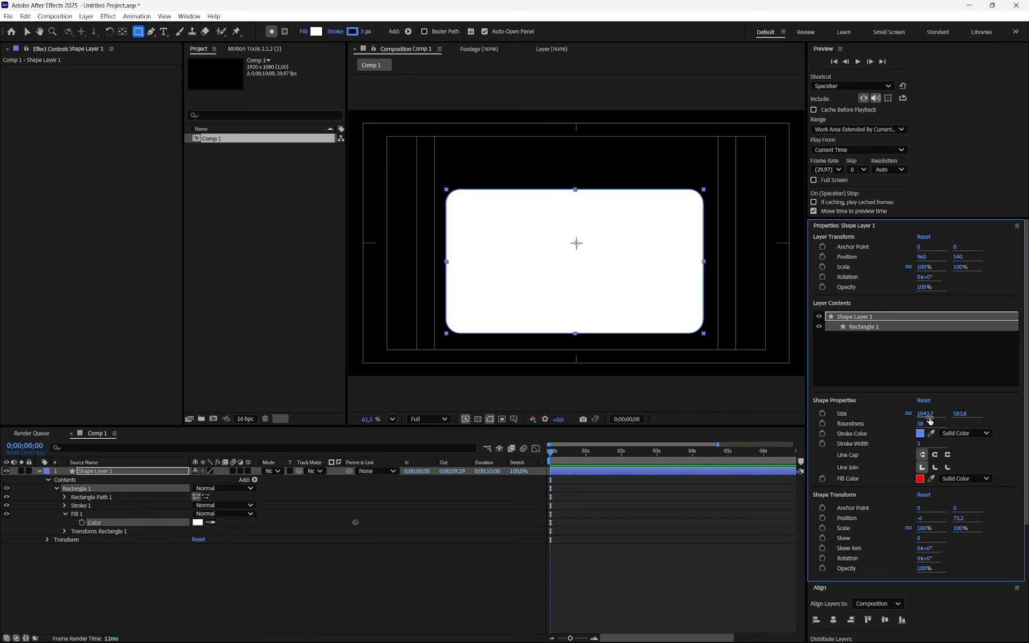
- Enlarge the rectangle proportionally to 1163,7 by 650,9 and switch to the Selection tool
{"action": "left_click_drag", "start_coordinate": [924, 414], "coordinate": [992, 422]}
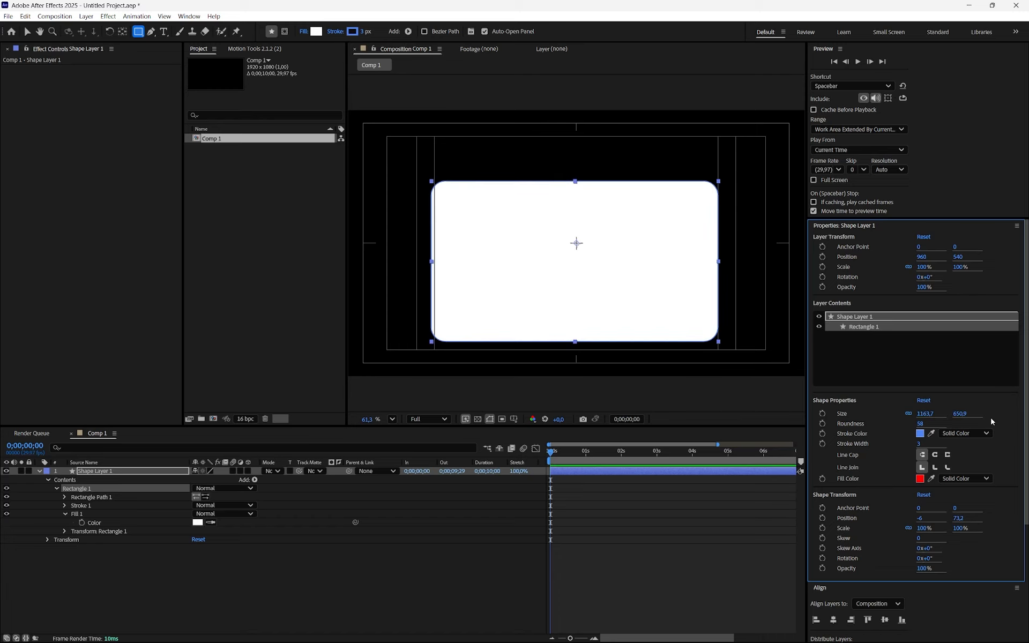
{"action": "left_click", "coordinate": [26, 31]}
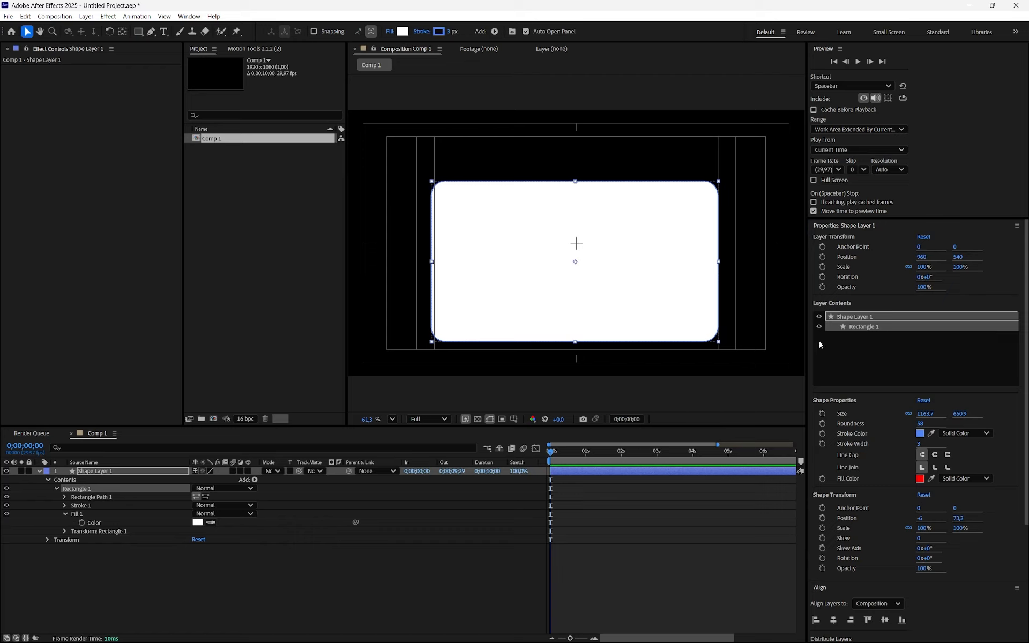
- Align the shape layer to the composition, centering it both horizontally and vertically
{"action": "left_click", "coordinate": [858, 225]}
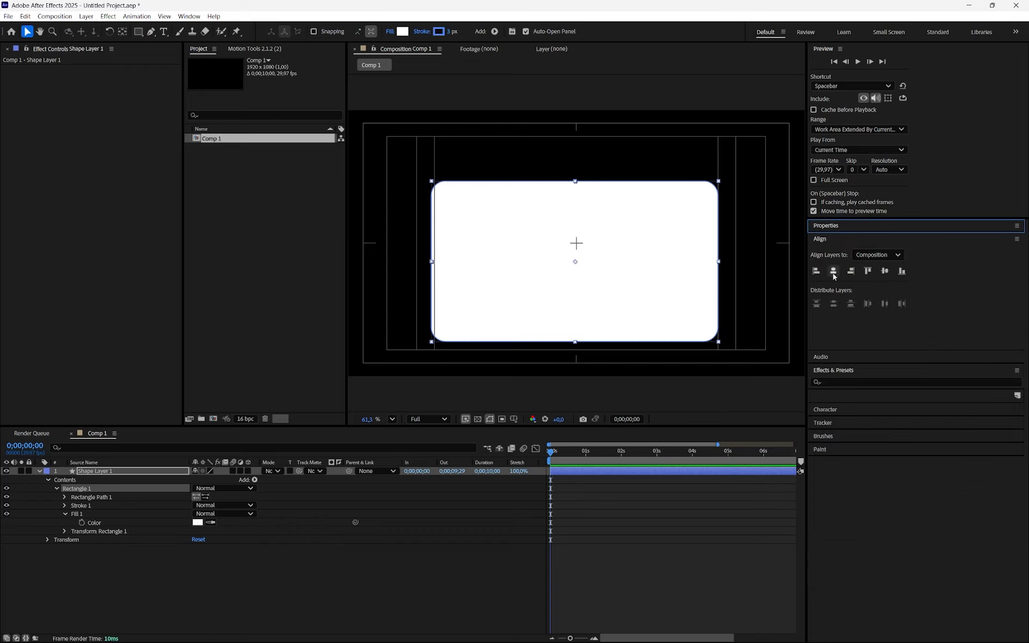
{"action": "left_click", "coordinate": [837, 227]}
{"action": "left_click", "coordinate": [838, 227]}
{"action": "left_click", "coordinate": [189, 17]}
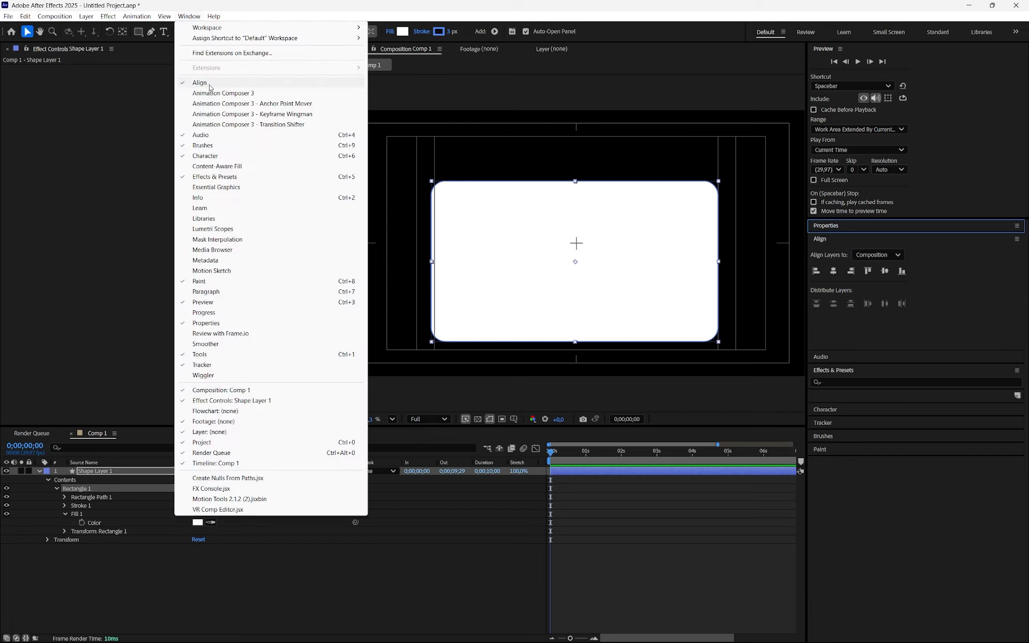
{"action": "left_click", "coordinate": [845, 323]}
{"action": "left_click", "coordinate": [834, 271]}
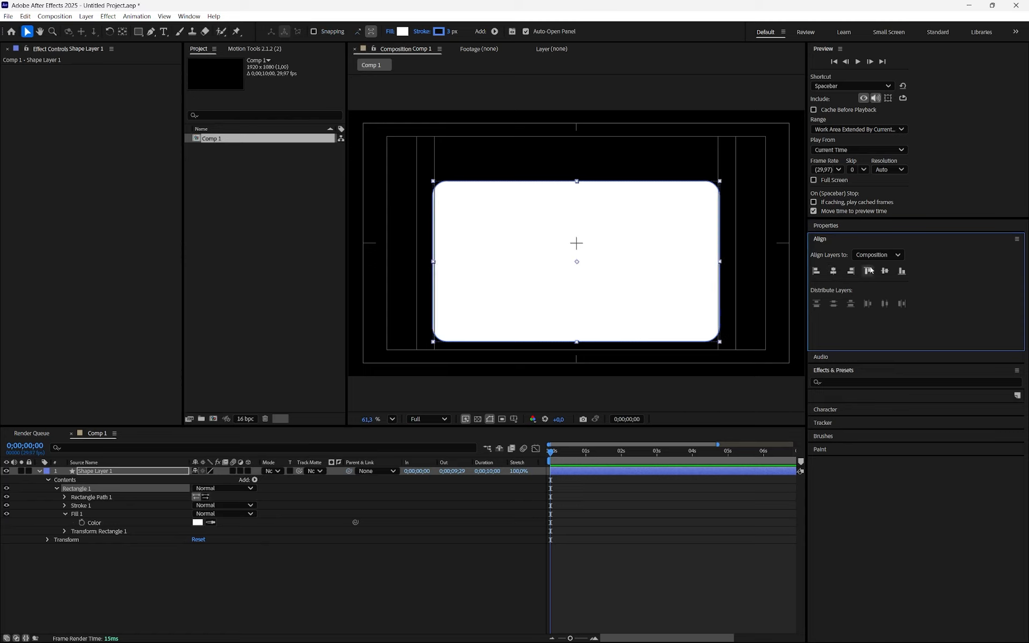
{"action": "left_click", "coordinate": [885, 271]}
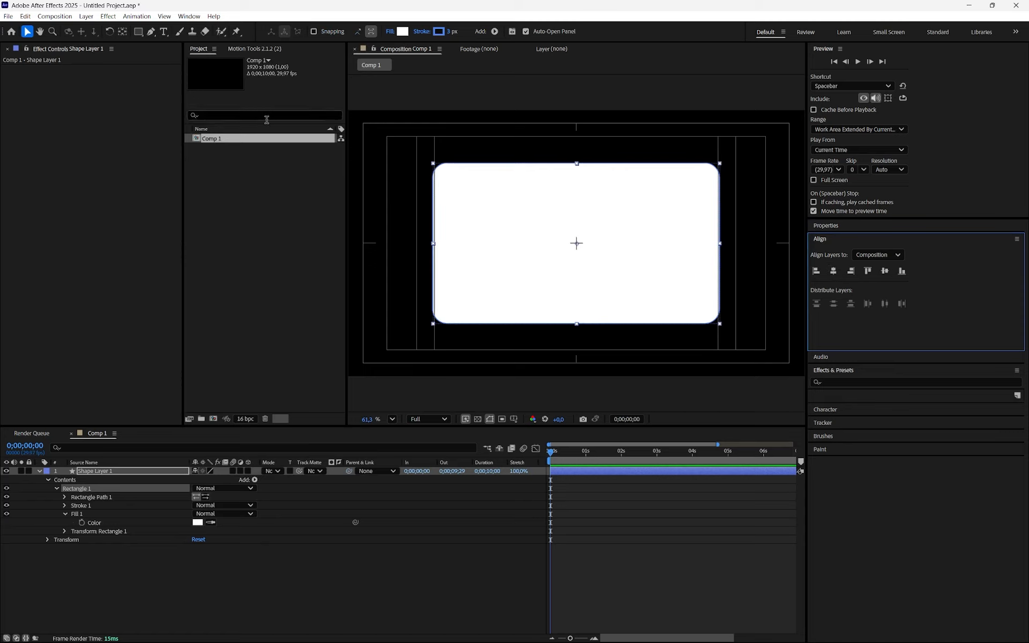
- Collapse the shape layer's properties in the timeline and leave the layer deselected
{"action": "left_click", "coordinate": [440, 355]}
{"action": "left_click", "coordinate": [500, 273]}
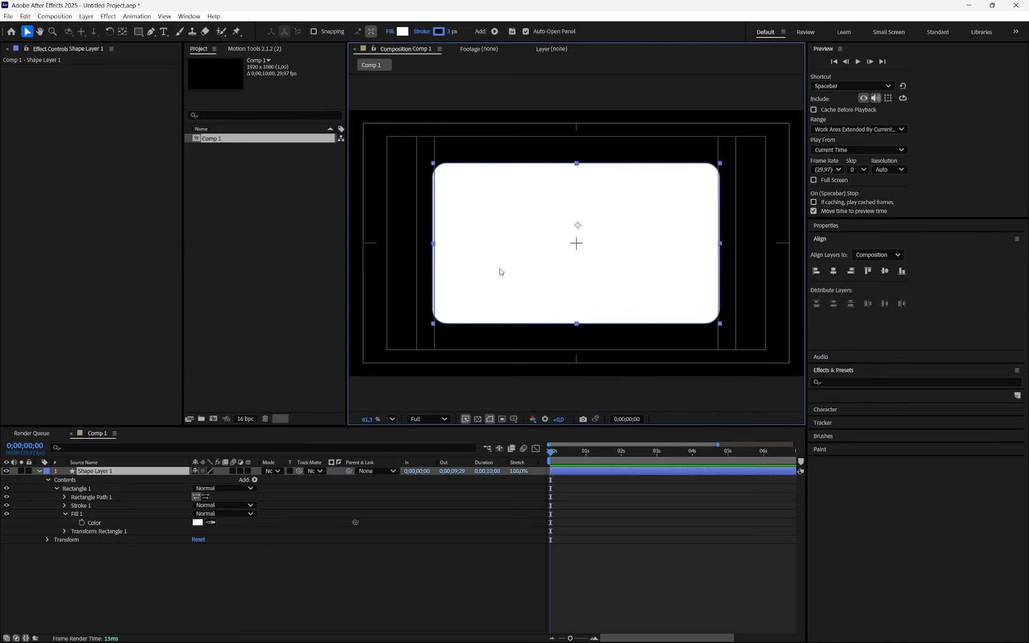
{"action": "left_click", "coordinate": [39, 471]}
{"action": "left_click", "coordinate": [66, 498]}
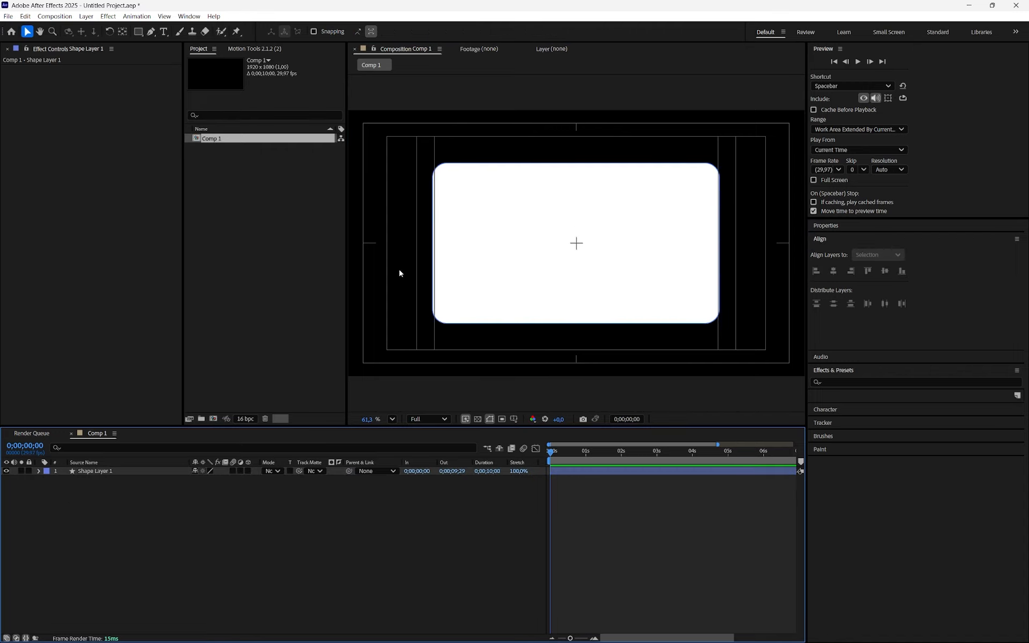
{"action": "right_click", "coordinate": [128, 522]}
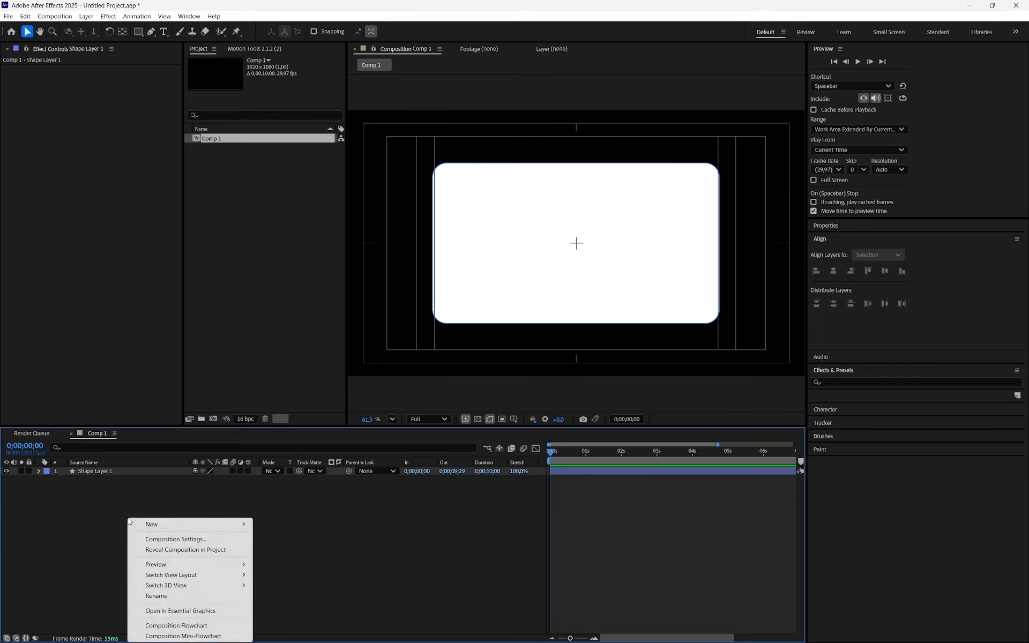
{"action": "left_click", "coordinate": [92, 504]}
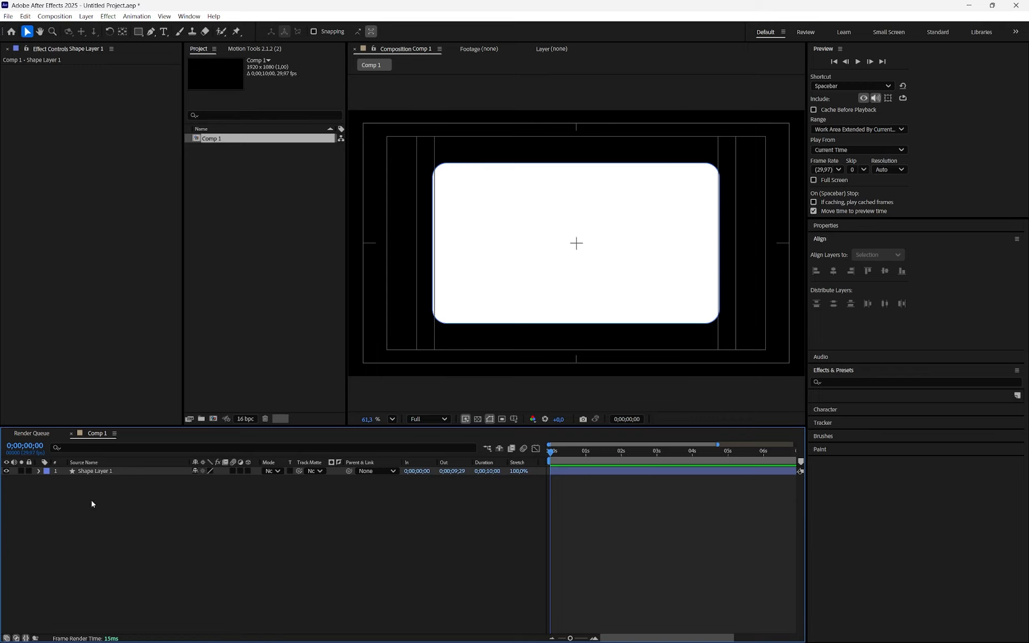
{"action": "left_click", "coordinate": [86, 470]}
{"action": "left_click", "coordinate": [82, 518]}
- Start a new 1920 by 1080 px solid layer and pick a bright, fully saturated blue as its color
{"action": "right_click", "coordinate": [118, 505]}
{"action": "mouse_move", "coordinate": [142, 510]}
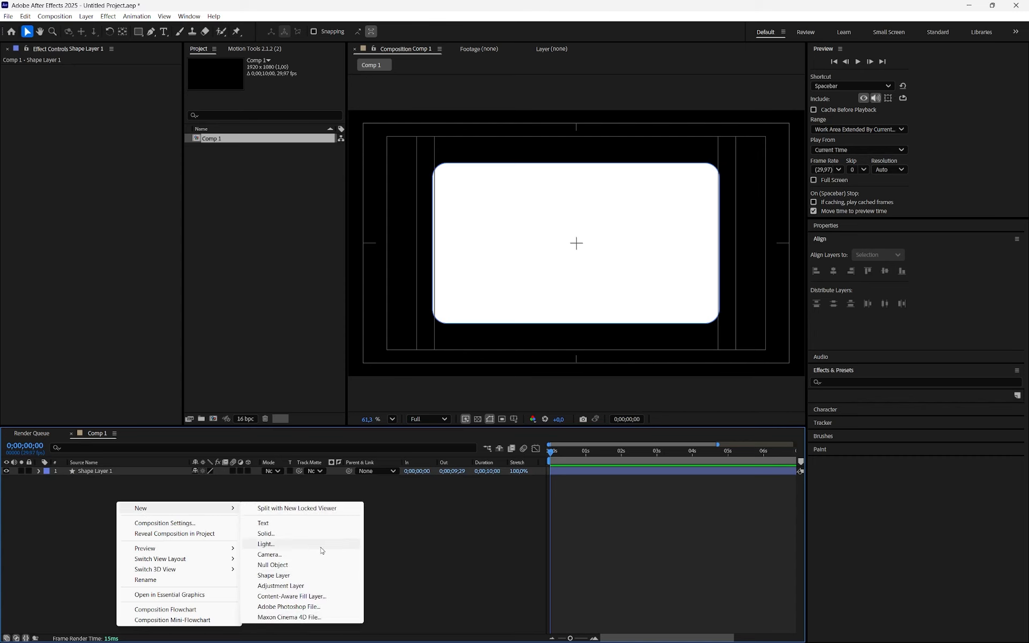
{"action": "left_click", "coordinate": [292, 535]}
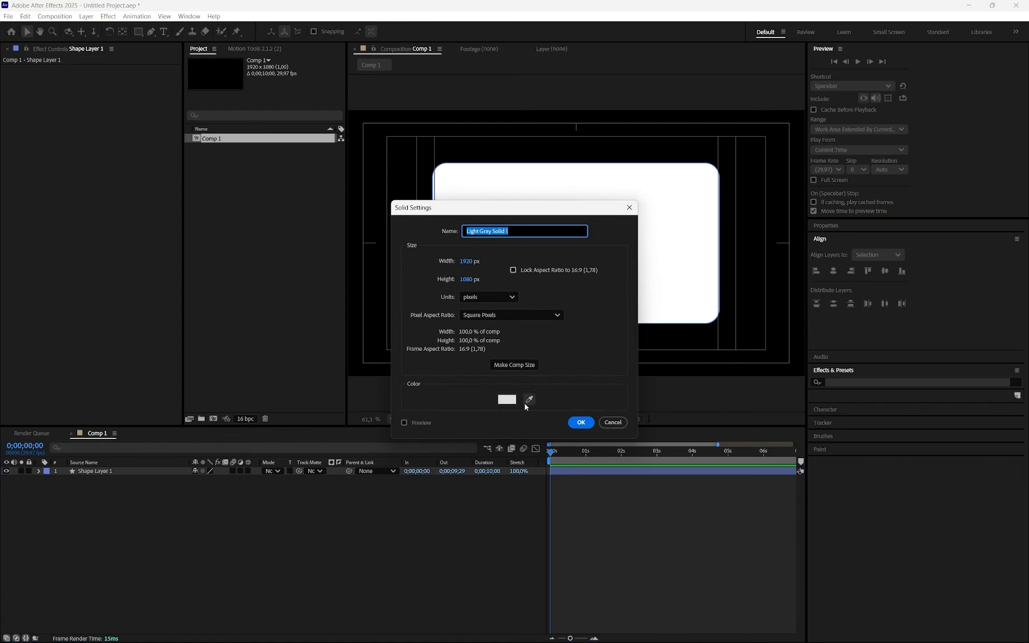
{"action": "left_click", "coordinate": [507, 403]}
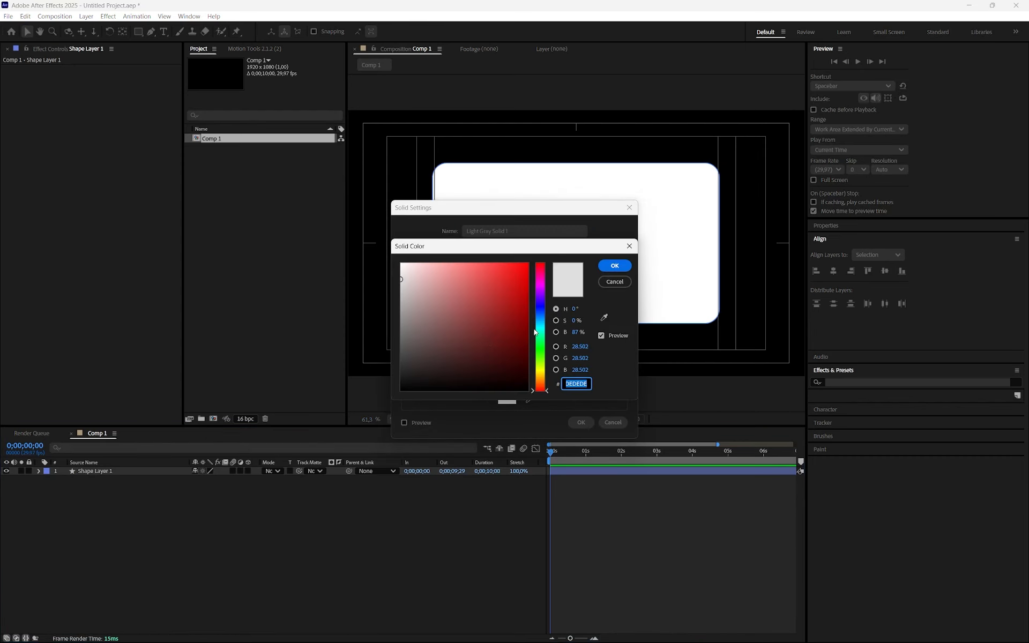
{"action": "left_click", "coordinate": [541, 330]}
{"action": "left_click_drag", "start_coordinate": [543, 332], "coordinate": [543, 320]}
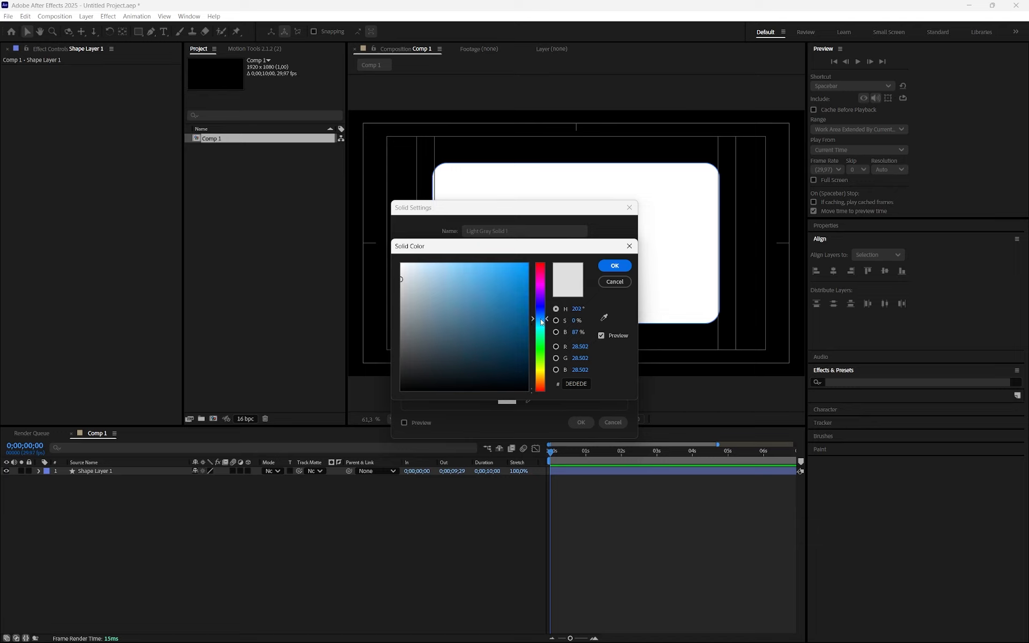
{"action": "left_click_drag", "start_coordinate": [462, 265], "coordinate": [529, 256]}
{"action": "left_click", "coordinate": [615, 265]}
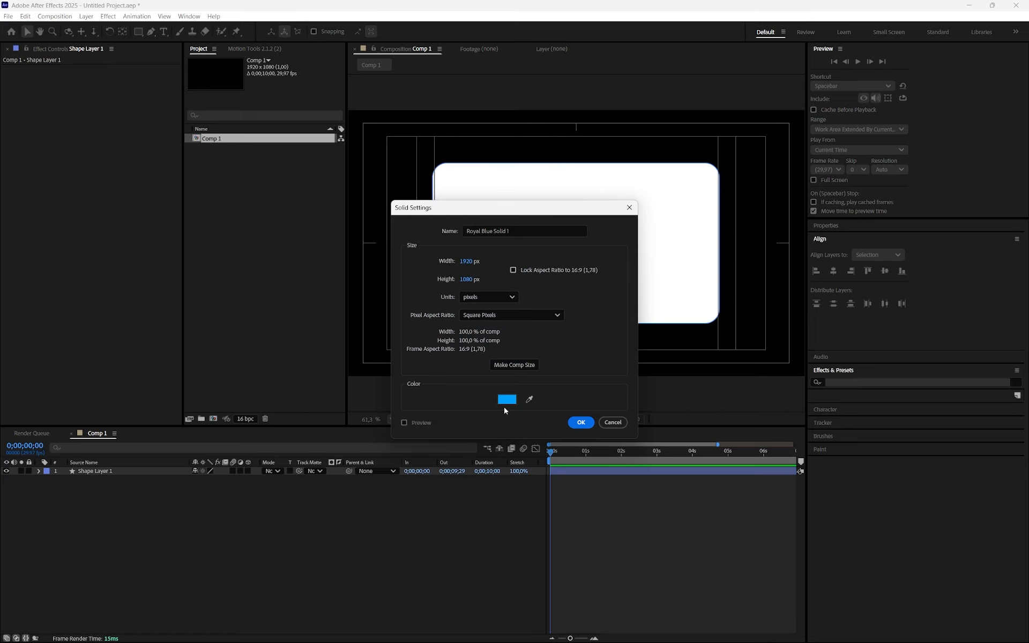
- Darken the new solid's color to 00304C and create the solid layer
{"action": "left_click", "coordinate": [507, 401]}
{"action": "left_click_drag", "start_coordinate": [519, 341], "coordinate": [527, 353]}
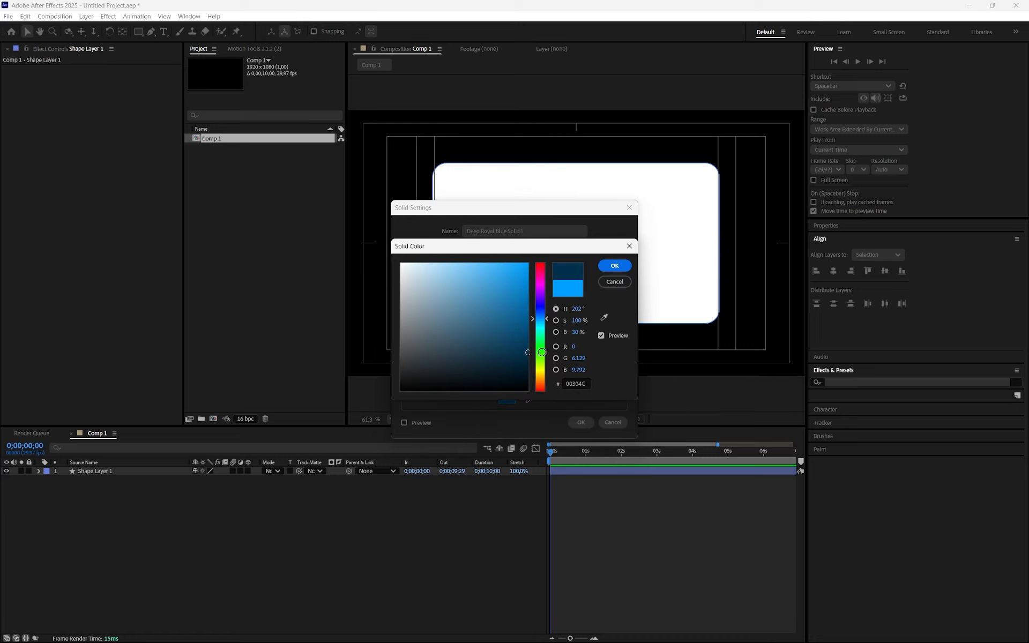
{"action": "left_click", "coordinate": [617, 265]}
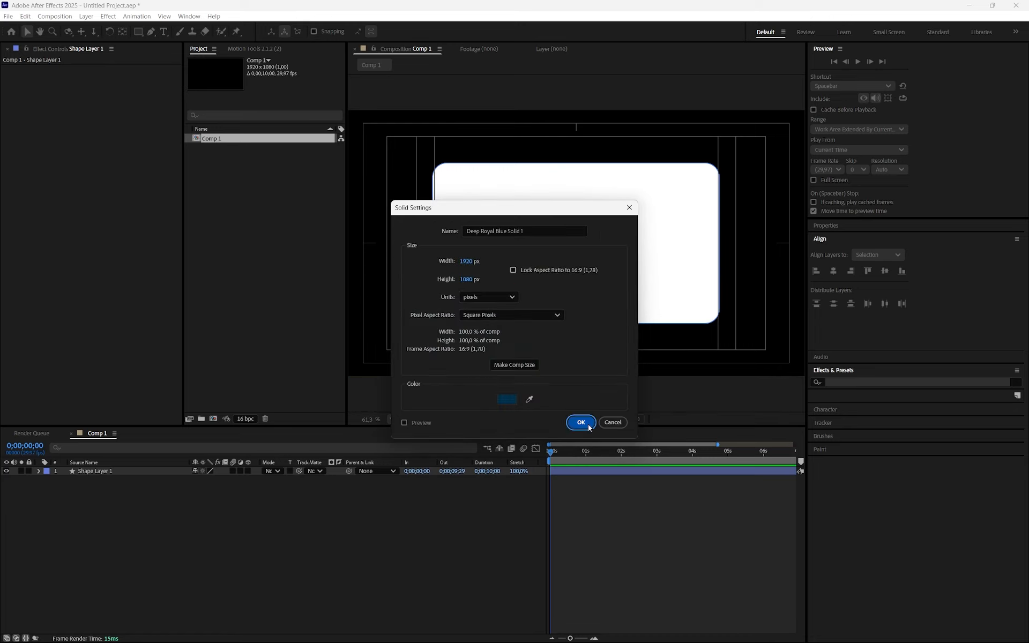
{"action": "left_click", "coordinate": [581, 423]}
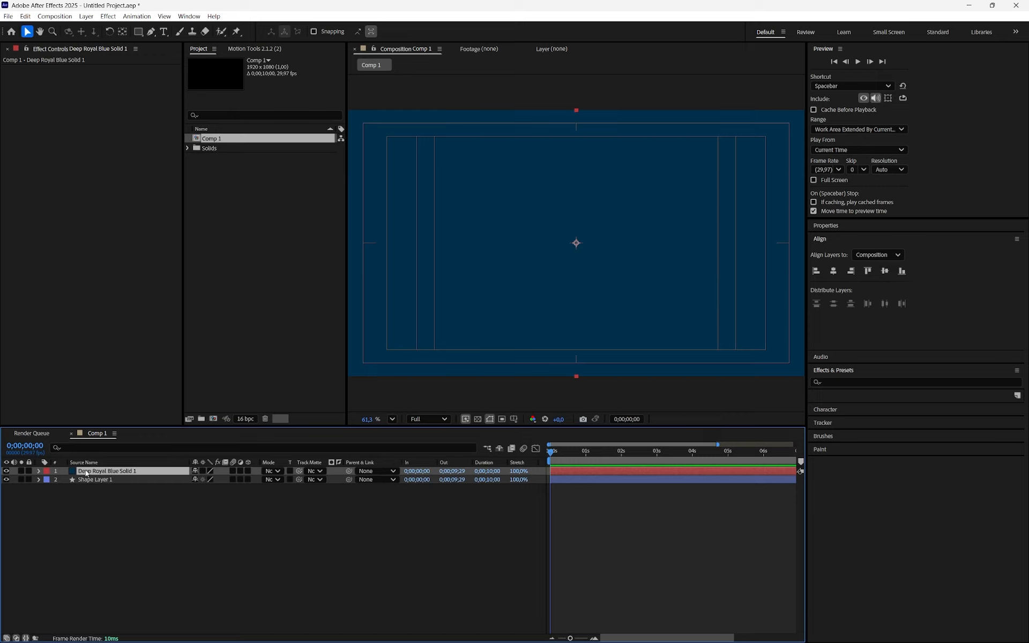
- Move the dark blue solid below the shape layer in the layer order as a background
{"action": "left_click_drag", "start_coordinate": [97, 474], "coordinate": [95, 498]}
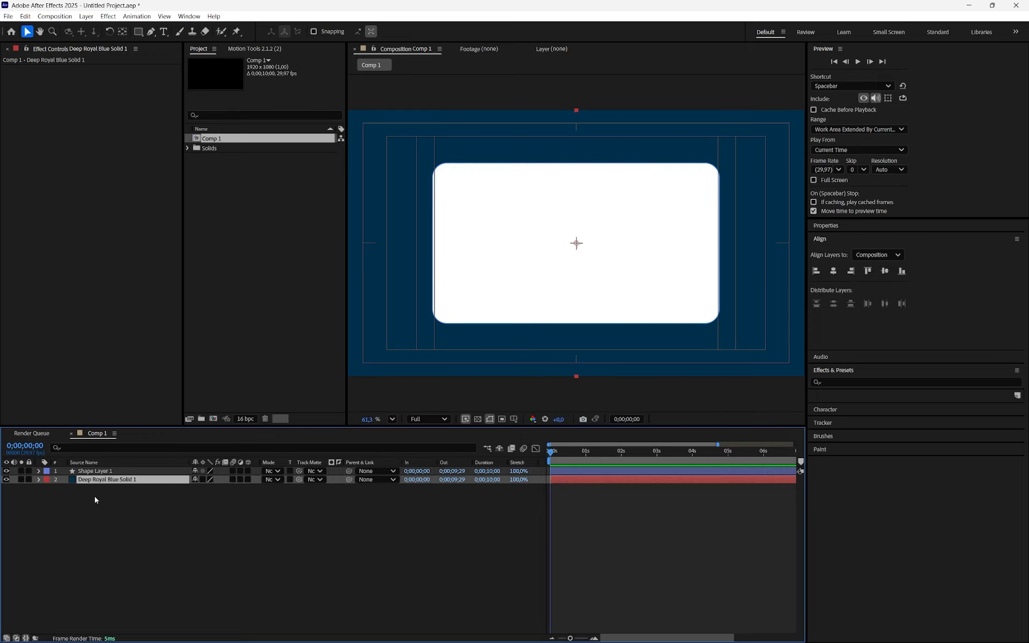
{"action": "left_click", "coordinate": [279, 491]}
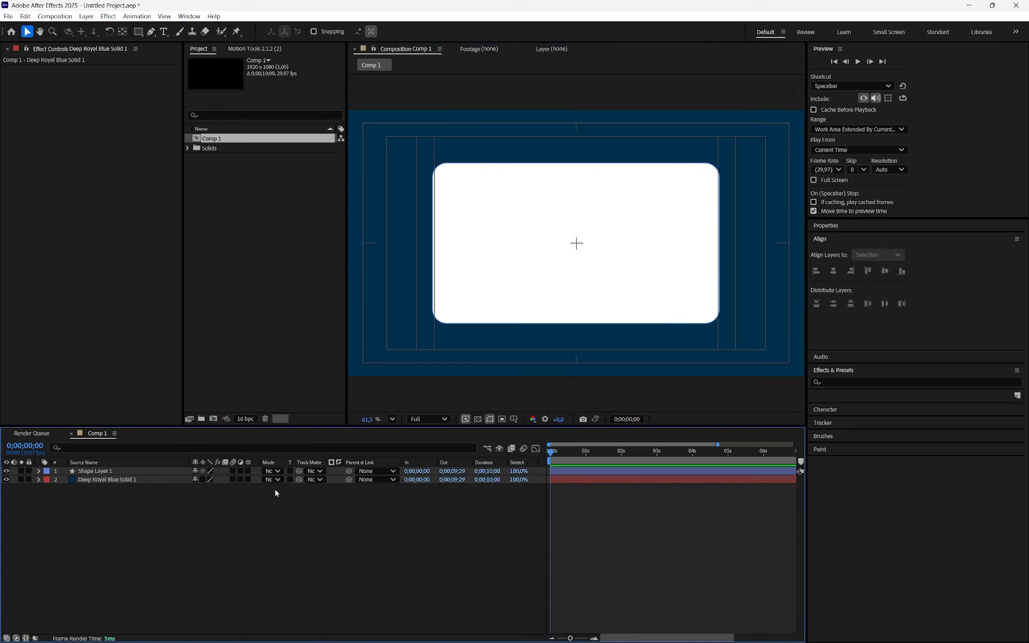
- Try shifting the background solid away from the composition's center, and undo the move
{"action": "left_click", "coordinate": [485, 230]}
{"action": "left_click", "coordinate": [385, 222]}
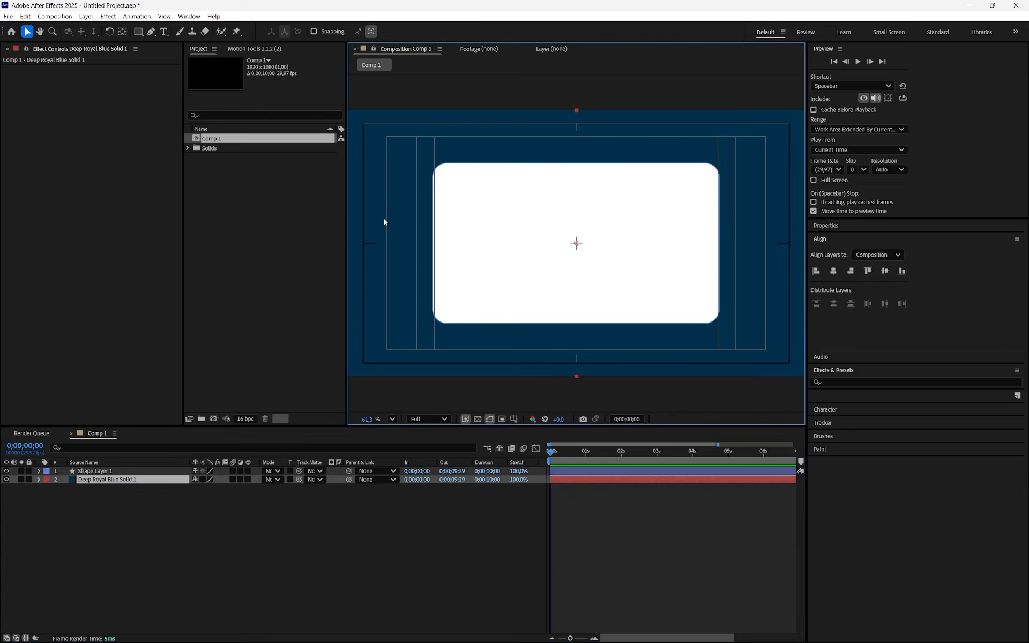
{"action": "left_click_drag", "start_coordinate": [427, 148], "coordinate": [473, 130]}
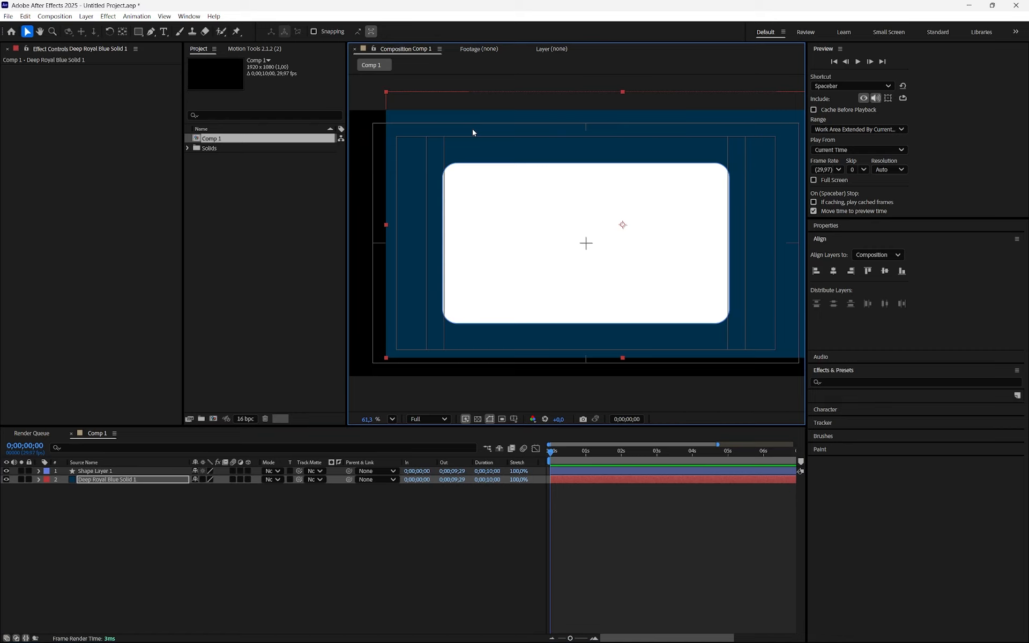
{"action": "key", "text": "ctrl+z"}
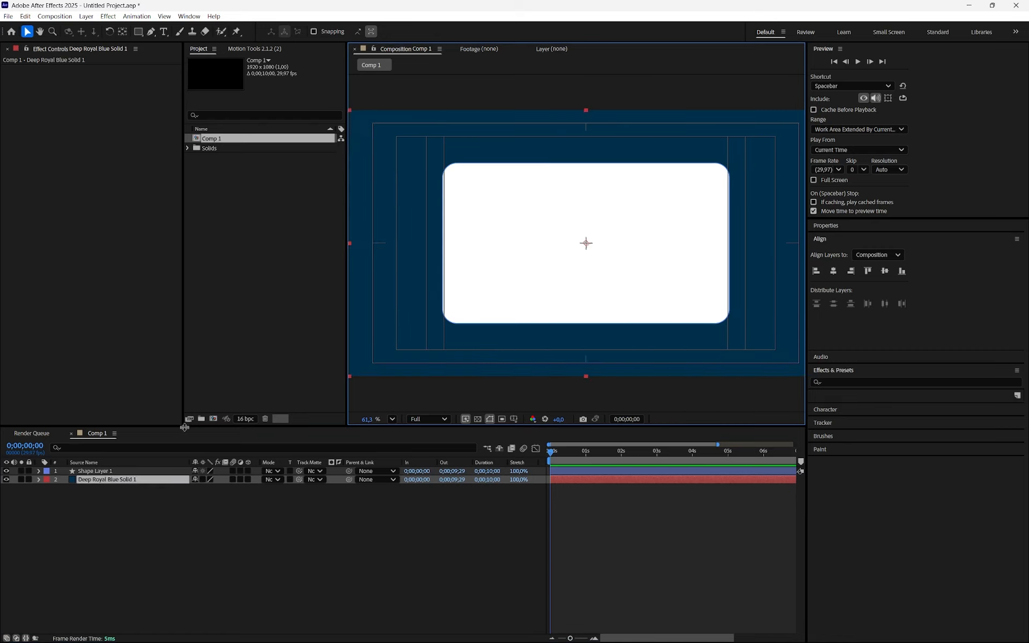
{"action": "left_click", "coordinate": [134, 515]}
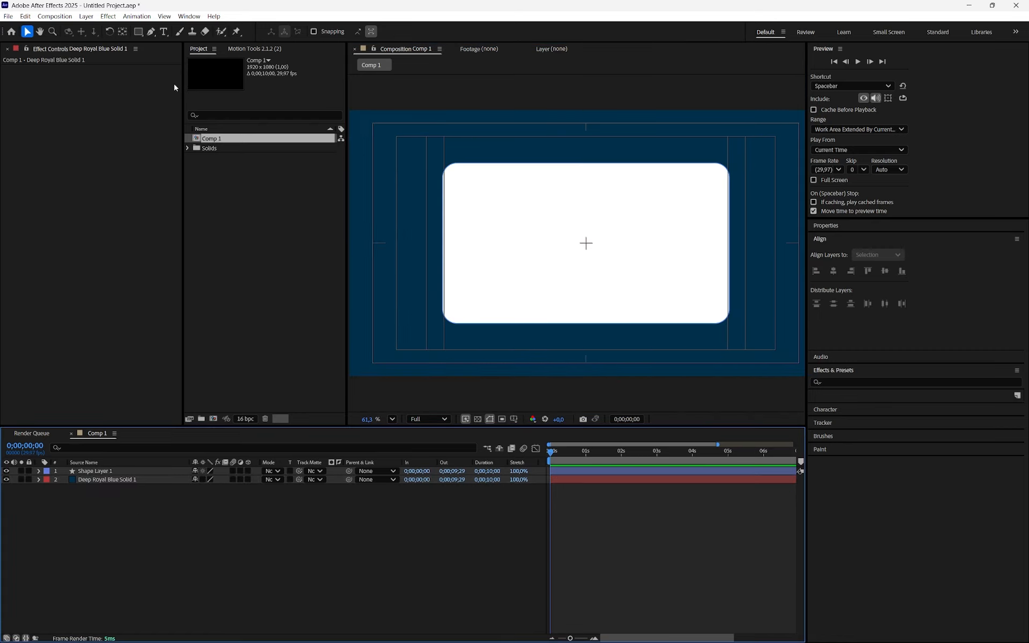
- Add a text layer reading "TEXTO" on the blue background beside the white rectangle
{"action": "left_click", "coordinate": [163, 31]}
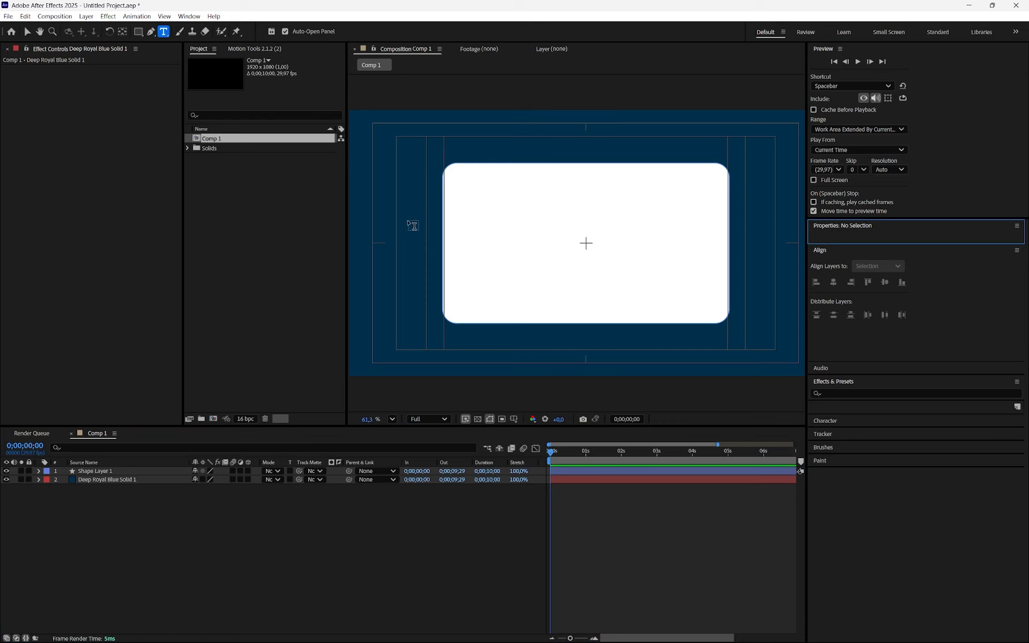
{"action": "left_click", "coordinate": [376, 215]}
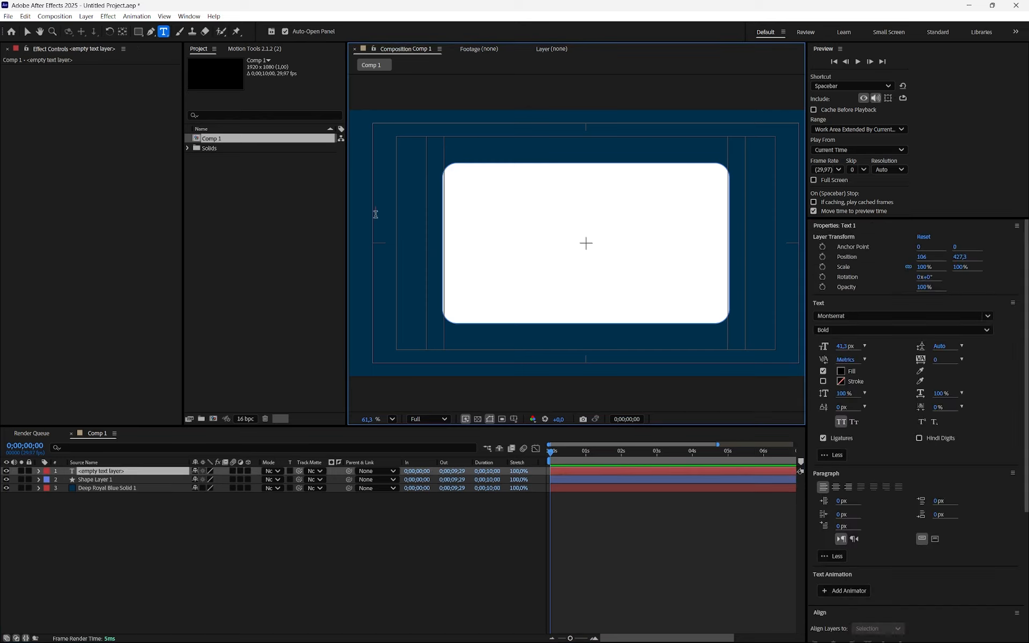
{"action": "type", "text": "TEXTO"}
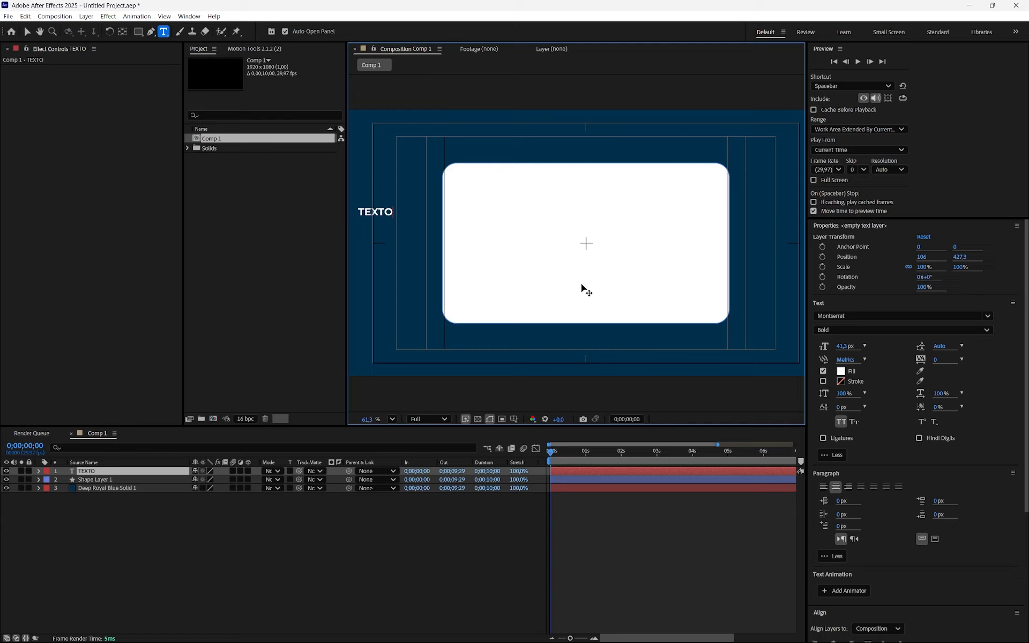
- Review the Montserrat font styles available for the whole text and choose Bold
{"action": "key", "text": "ctrl+a"}
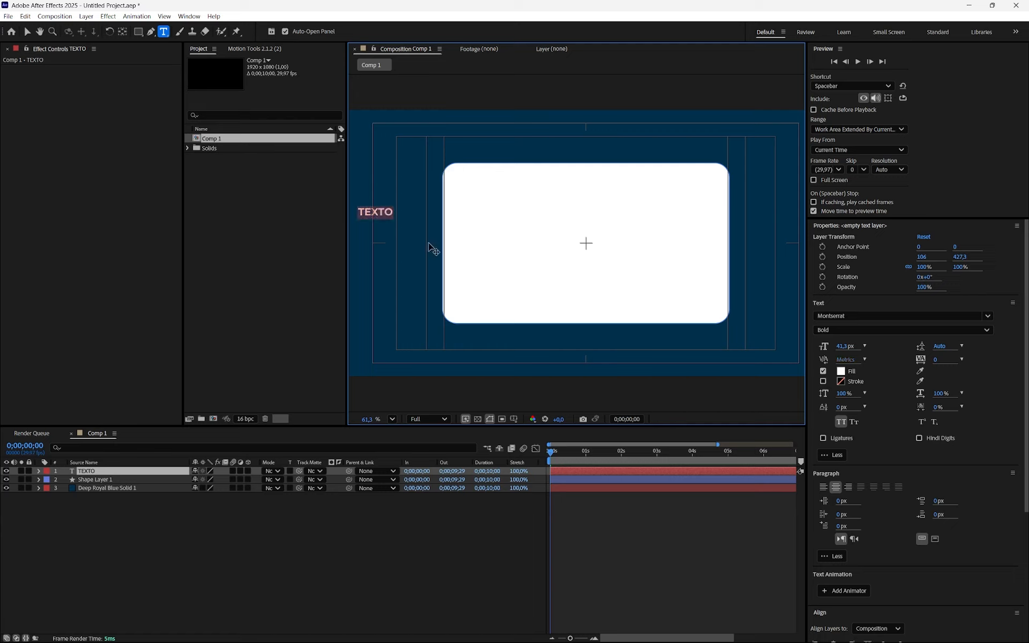
{"action": "left_click", "coordinate": [823, 329]}
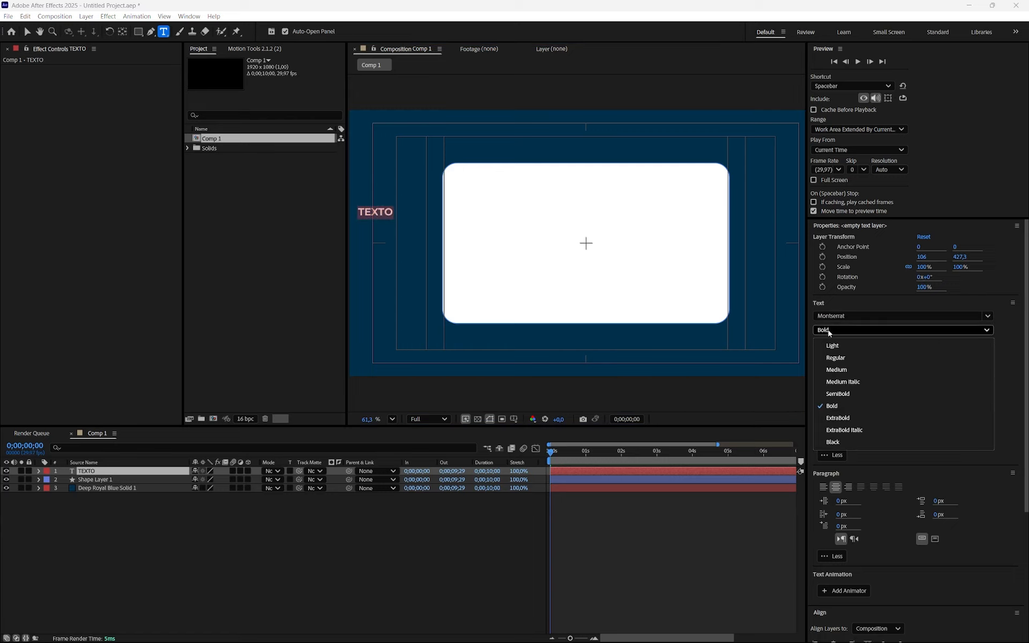
{"action": "left_click", "coordinate": [842, 372]}
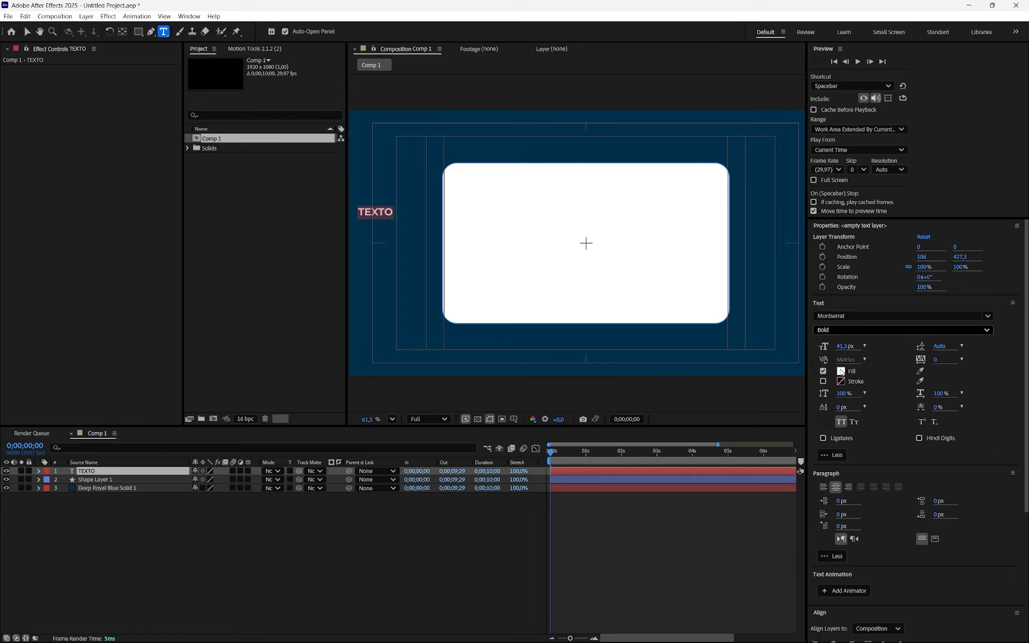
{"action": "left_click", "coordinate": [847, 329]}
{"action": "left_click", "coordinate": [846, 409]}
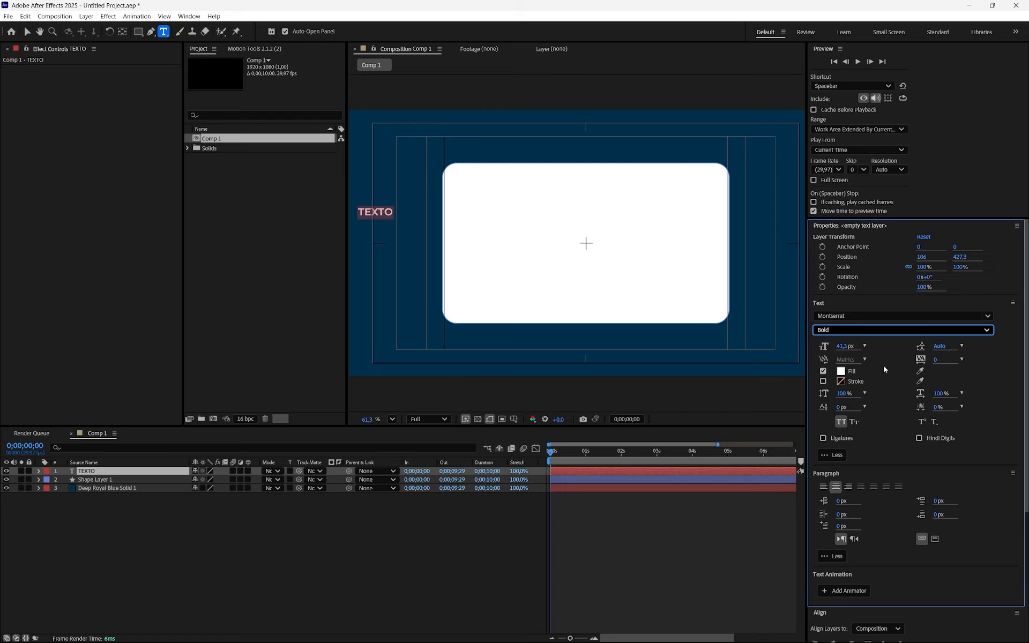
- Center the TEXTO layer horizontally and vertically in the composition
{"action": "left_click", "coordinate": [832, 225]}
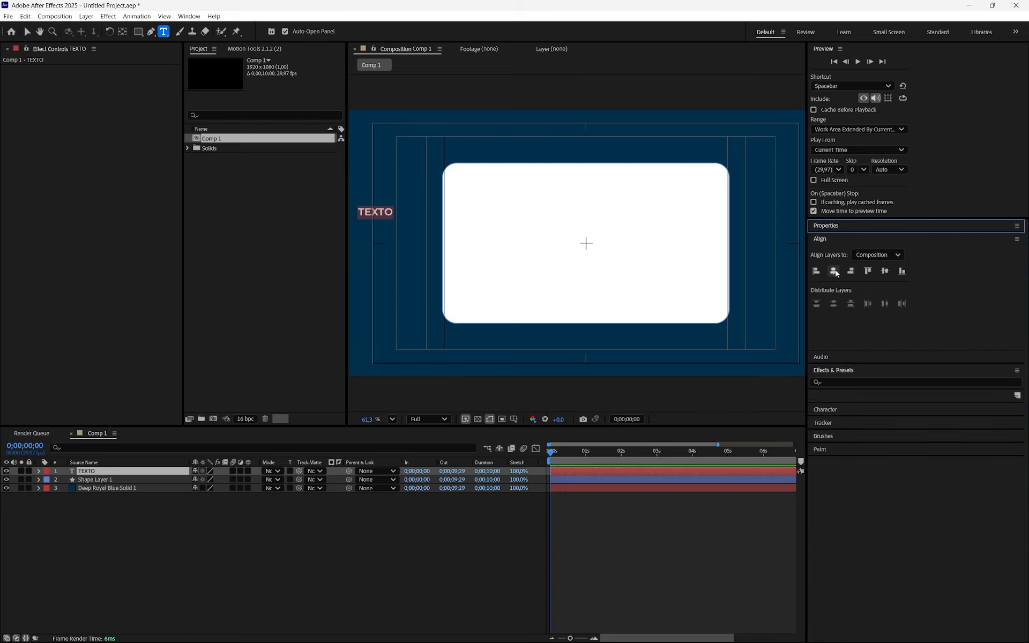
{"action": "left_click", "coordinate": [835, 272]}
{"action": "key", "text": "Caps_Lock"}
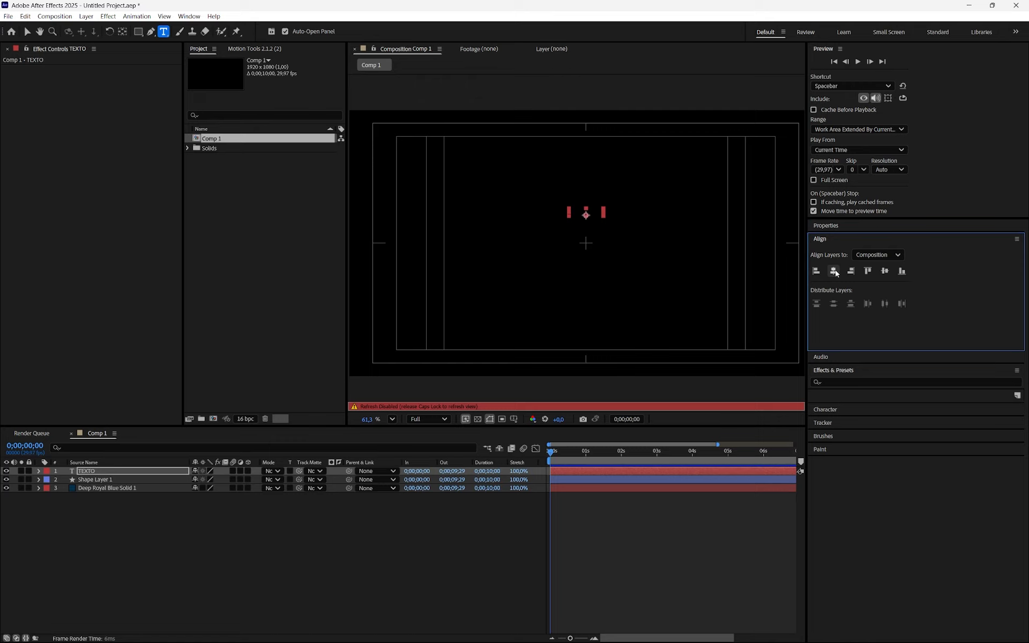
{"action": "key", "text": "Caps_Lock"}
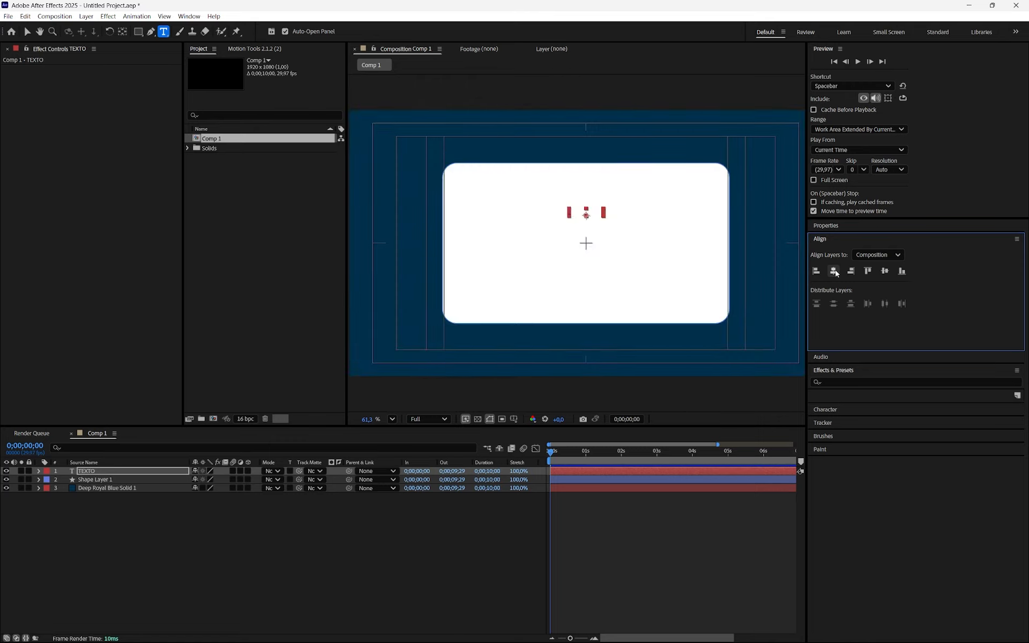
{"action": "left_click", "coordinate": [886, 271]}
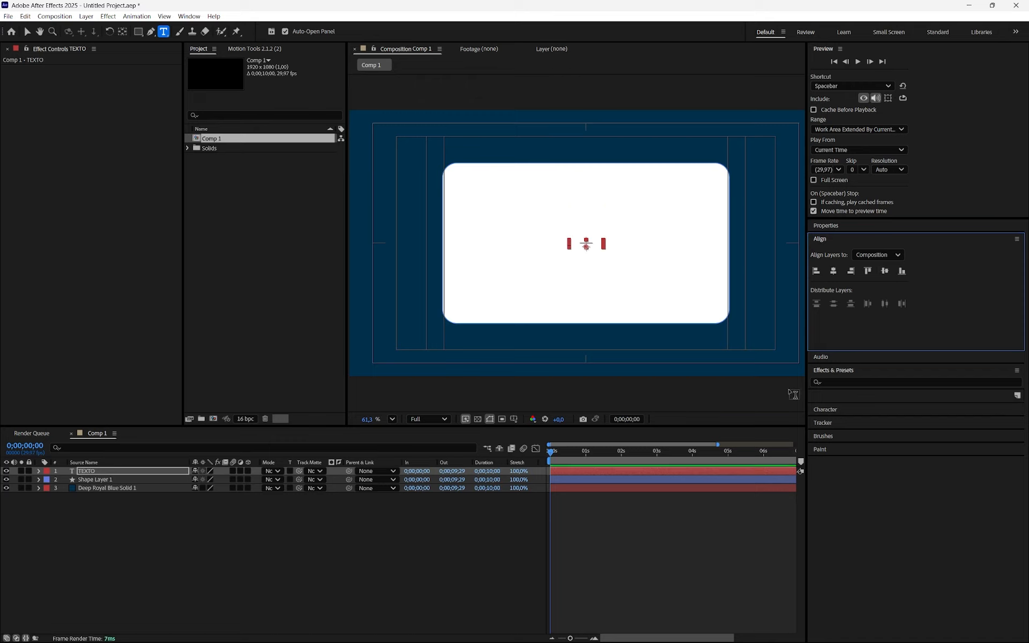
- Set the text's fill to the dark blue sampled from the background and enlarge its font size to 150,3 px
{"action": "left_click", "coordinate": [832, 227]}
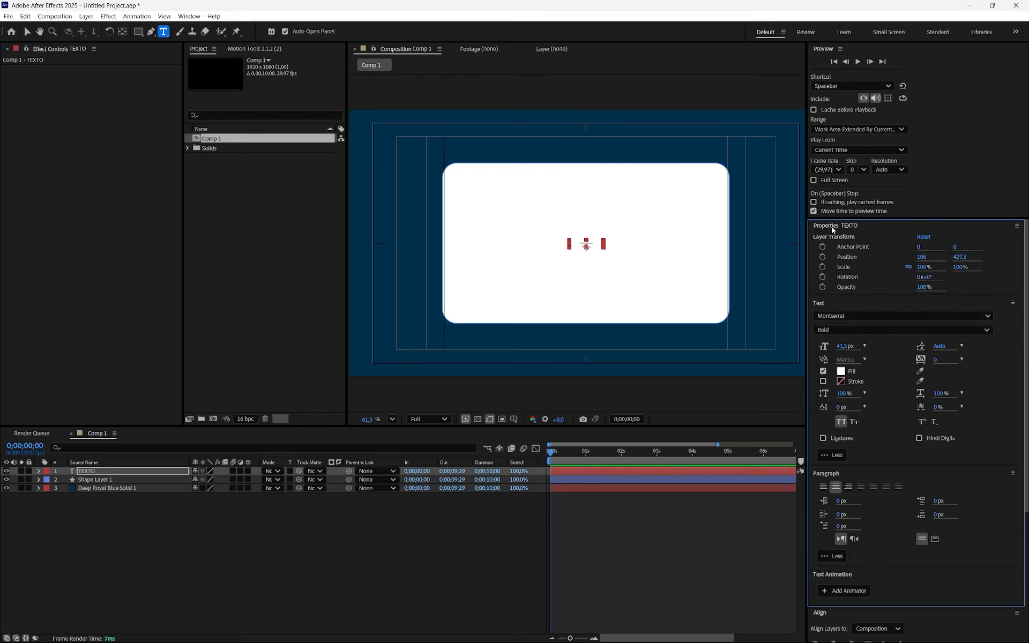
{"action": "left_click", "coordinate": [841, 371]}
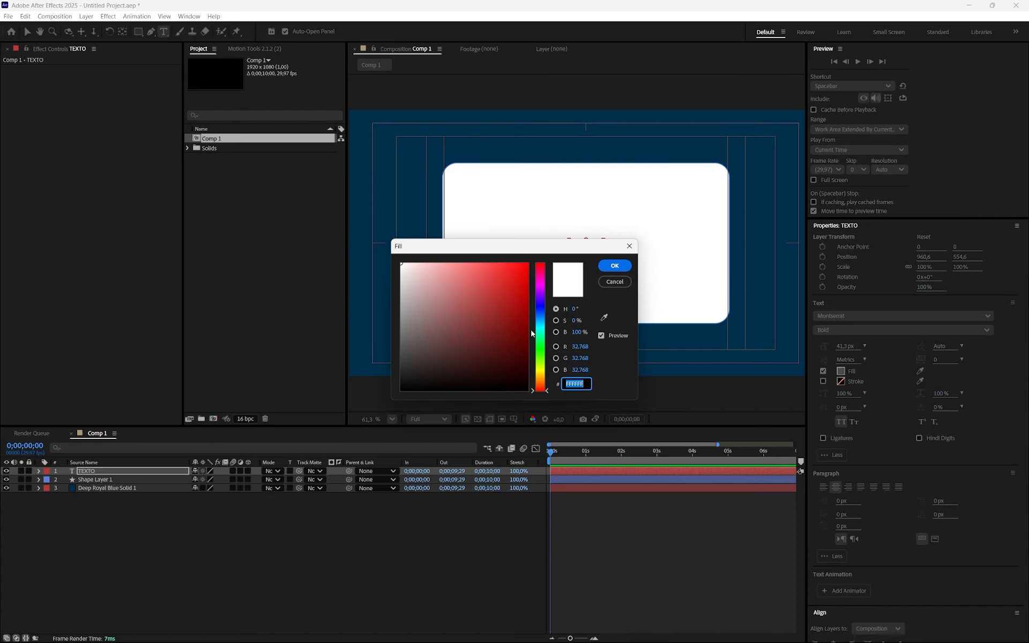
{"action": "mouse_move", "coordinate": [532, 333]}
{"action": "left_mouse_down"}
{"action": "mouse_move", "coordinate": [506, 328]}
{"action": "mouse_move", "coordinate": [528, 269]}
{"action": "mouse_move", "coordinate": [588, 359]}
{"action": "left_mouse_up"}
{"action": "left_click_drag", "start_coordinate": [568, 408], "coordinate": [543, 378]}
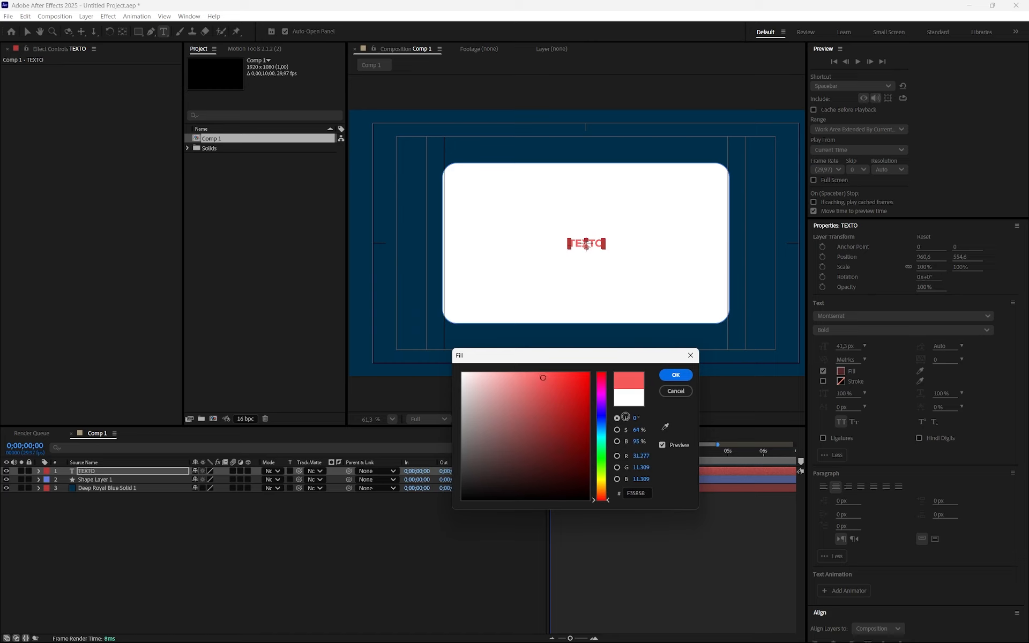
{"action": "left_click", "coordinate": [665, 427]}
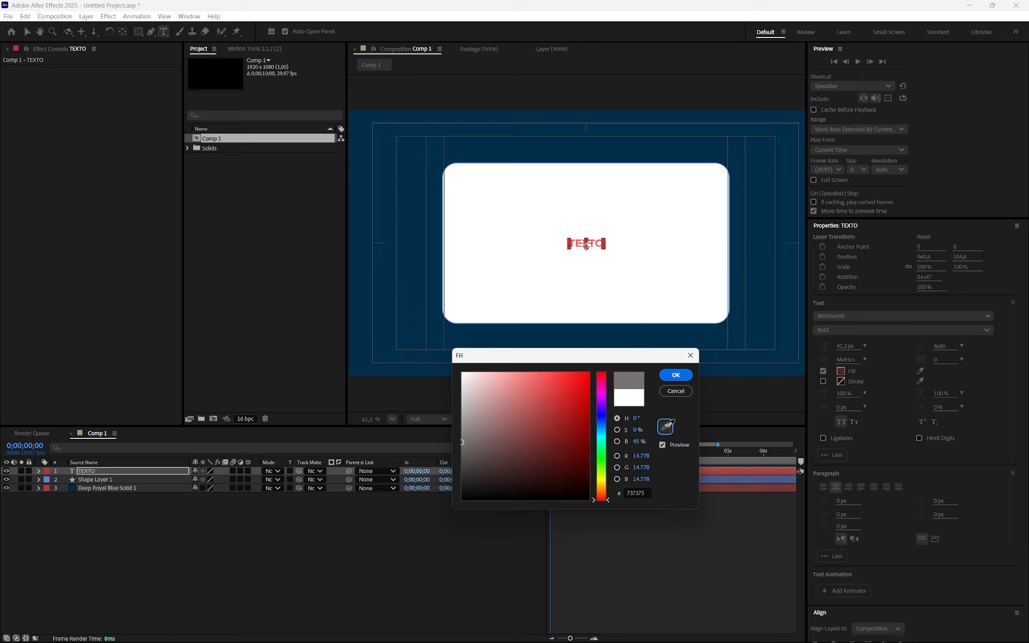
{"action": "left_click", "coordinate": [757, 329]}
{"action": "left_click", "coordinate": [676, 375]}
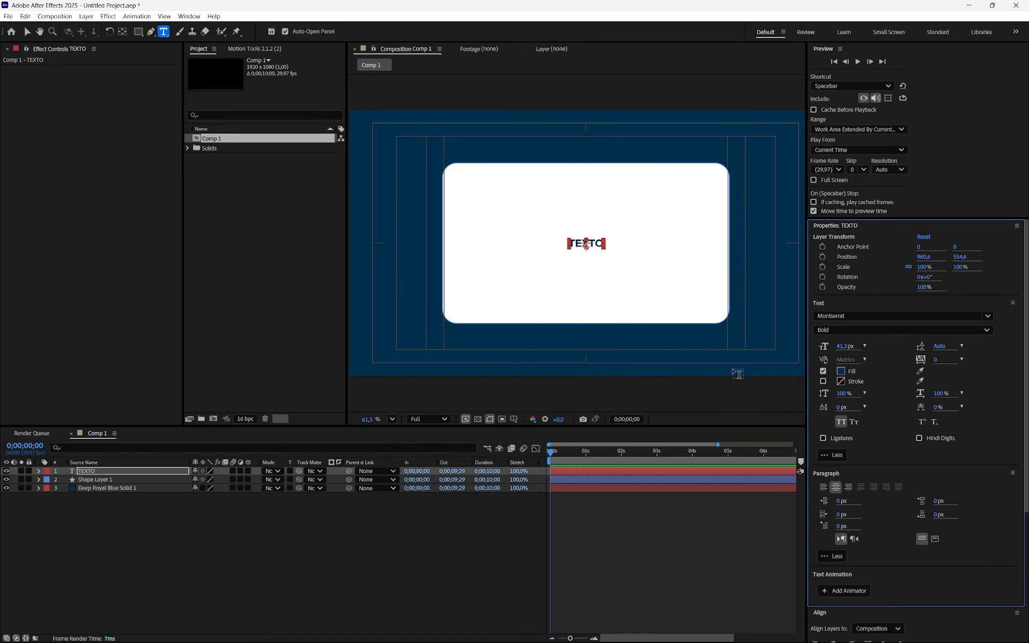
{"action": "left_click_drag", "start_coordinate": [844, 350], "coordinate": [902, 349]}
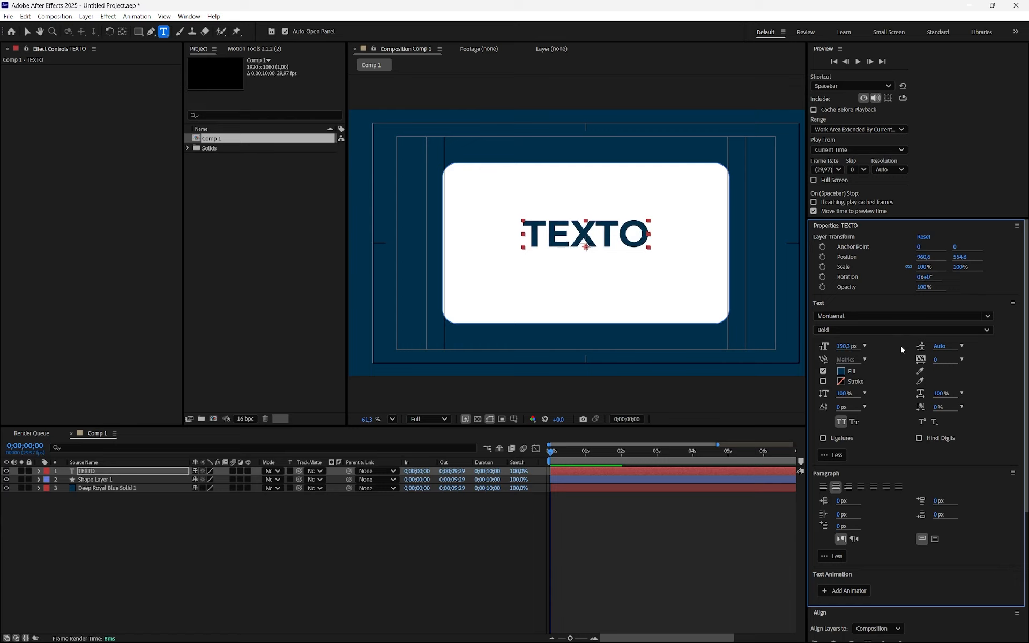
- Set the TEXTO font size to 200 px and center the layer vertically in the composition
{"action": "left_click", "coordinate": [841, 348]}
{"action": "type", "text": "200"}
{"action": "key", "text": "Return"}
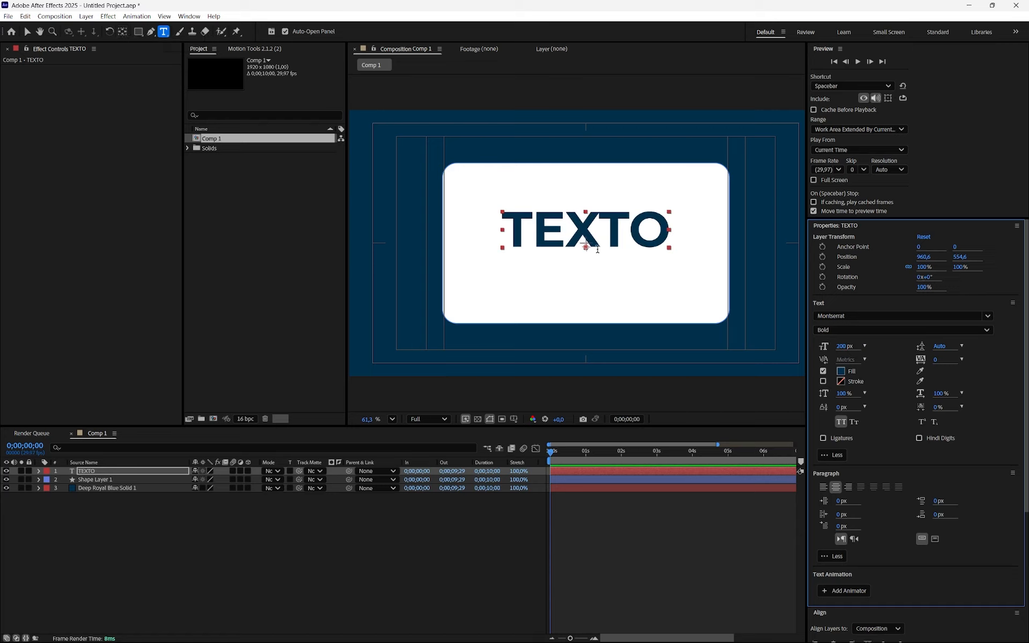
{"action": "left_click", "coordinate": [825, 227]}
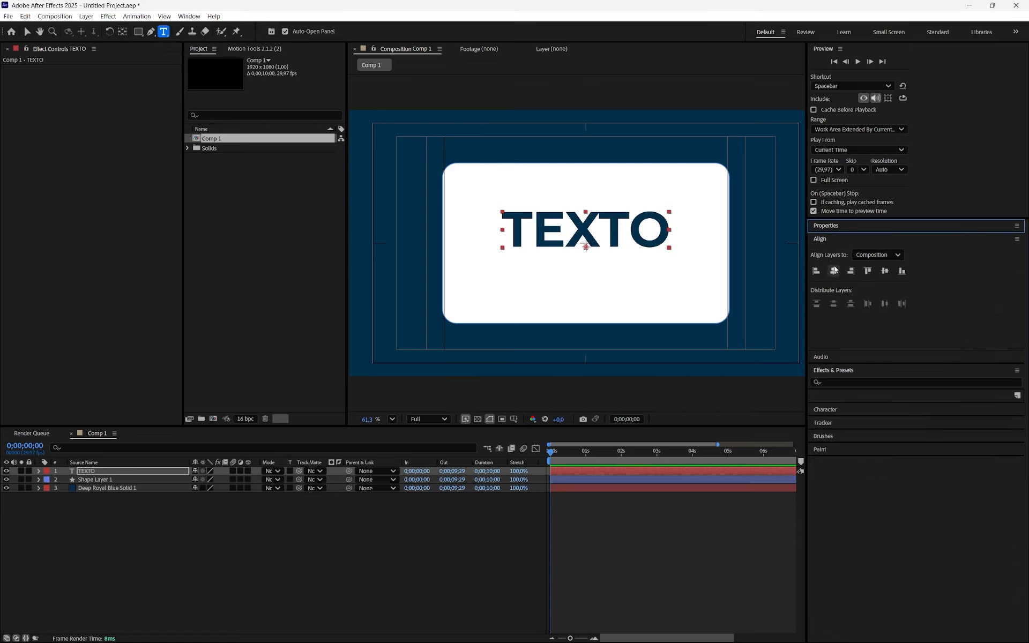
{"action": "left_click", "coordinate": [885, 271]}
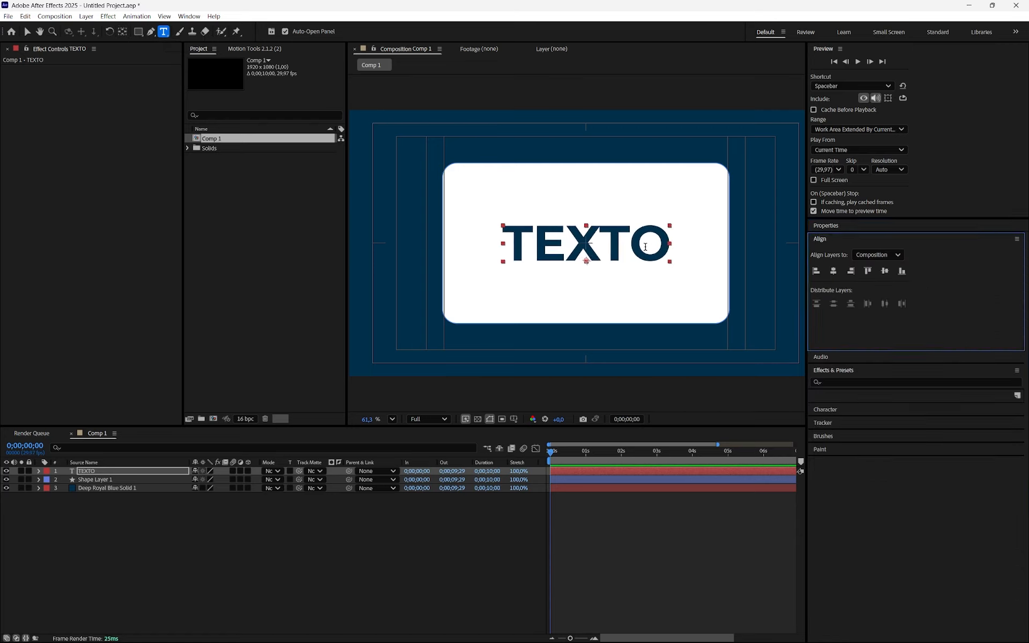
- Move the TEXTO layer's anchor point to the exact center of the text
{"action": "left_click", "coordinate": [28, 32]}
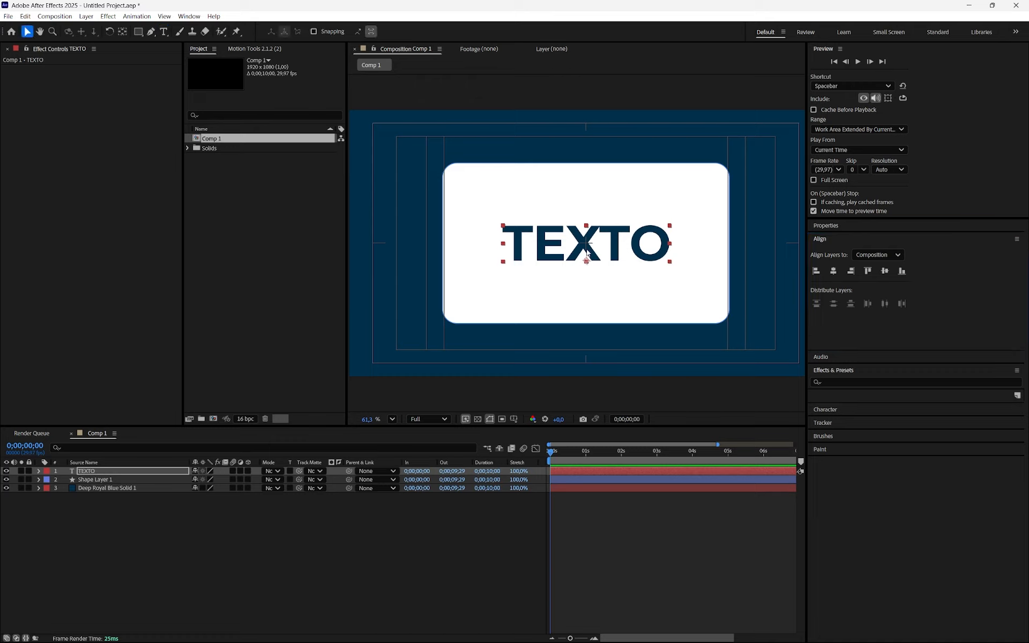
{"action": "scroll", "coordinate": [587, 263], "scroll_direction": "up", "scroll_amount": 5}
{"action": "scroll", "coordinate": [610, 292], "scroll_direction": "up", "scroll_amount": 5}
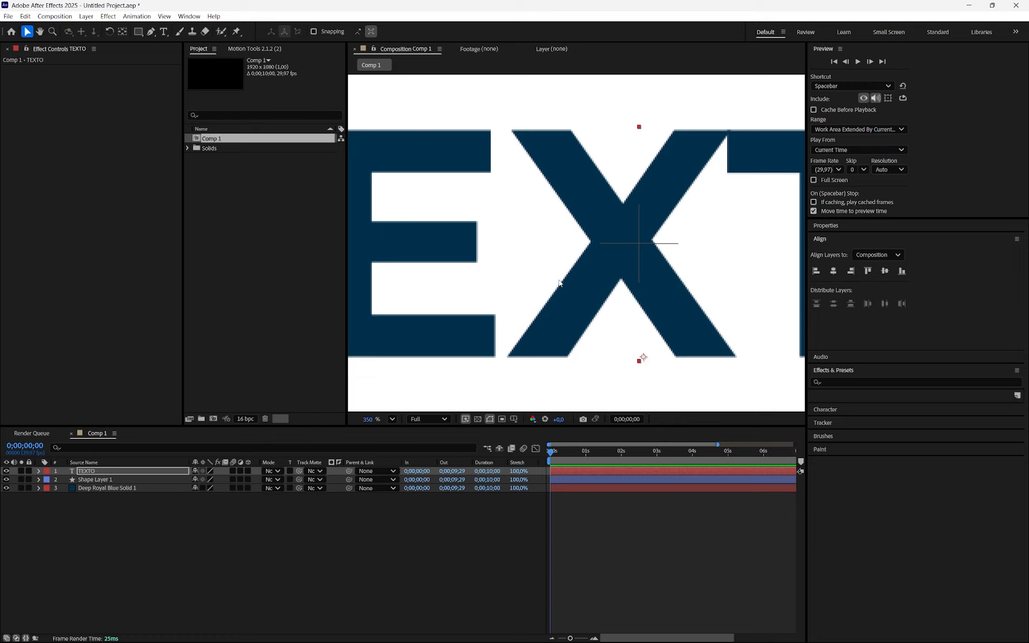
{"action": "scroll", "coordinate": [559, 283], "scroll_direction": "down", "scroll_amount": 2}
{"action": "scroll", "coordinate": [575, 292], "scroll_direction": "down", "scroll_amount": 3}
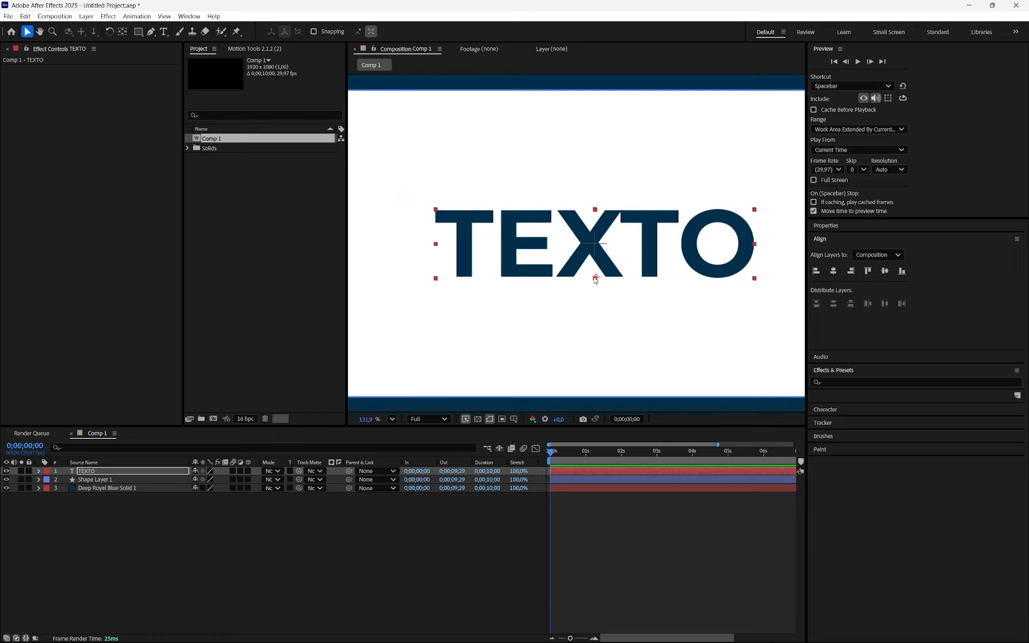
{"action": "scroll", "coordinate": [595, 279], "scroll_direction": "up", "scroll_amount": 3}
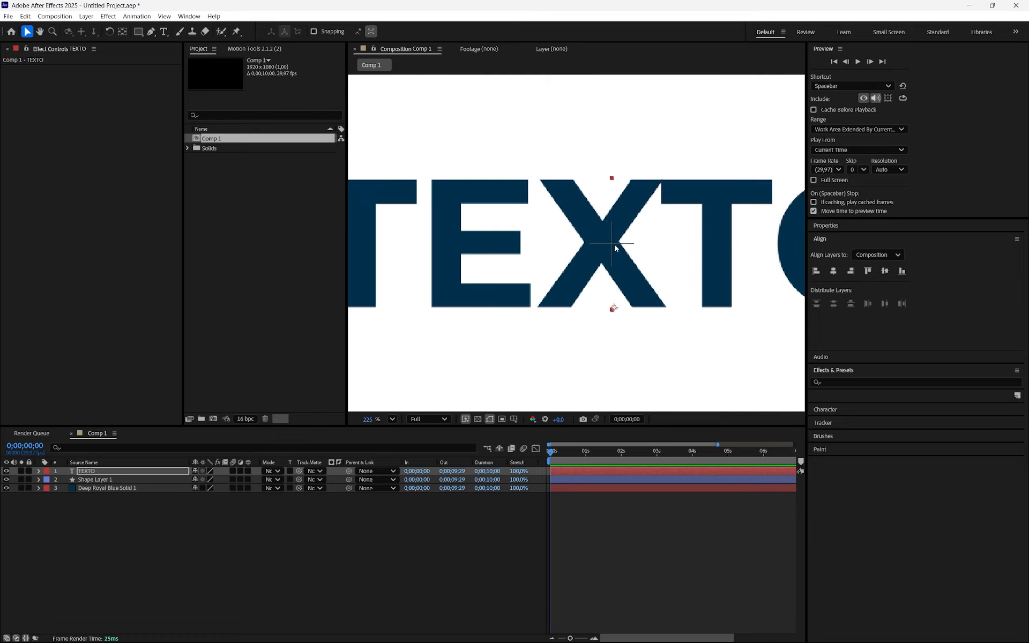
{"action": "scroll", "coordinate": [616, 246], "scroll_direction": "down", "scroll_amount": 3}
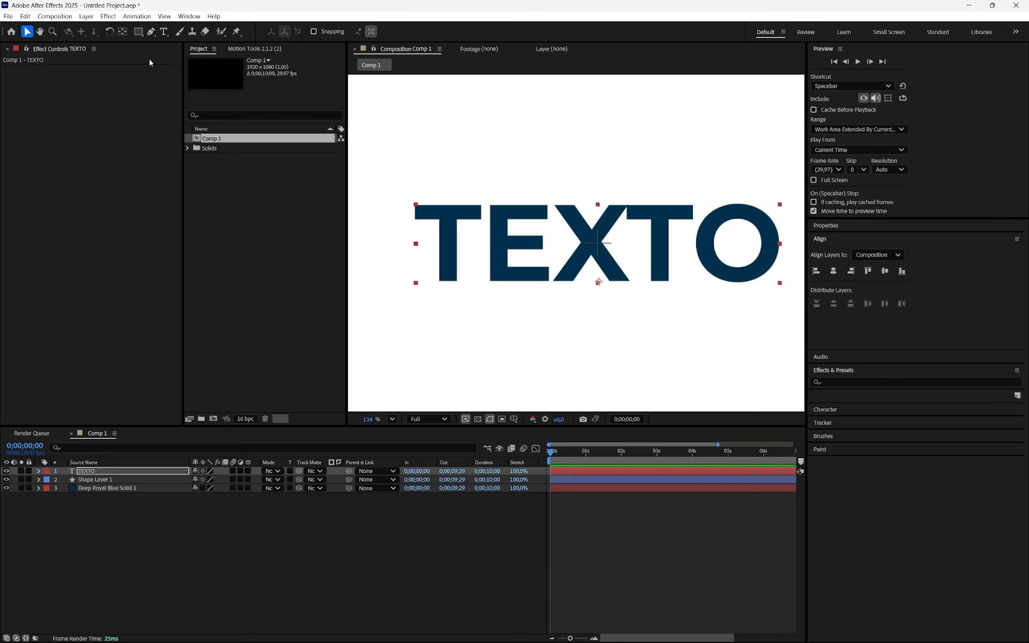
{"action": "left_click", "coordinate": [123, 32]}
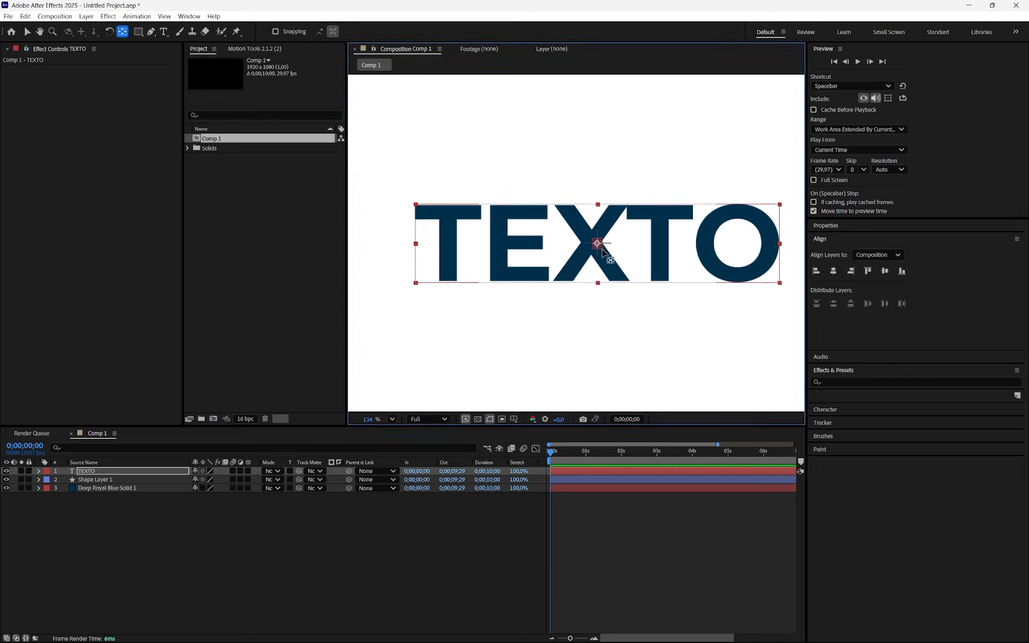
{"action": "mouse_move", "coordinate": [615, 252]}
{"action": "left_mouse_down"}
{"action": "mouse_move", "coordinate": [713, 243]}
{"action": "mouse_move", "coordinate": [570, 244]}
{"action": "mouse_move", "coordinate": [602, 247]}
{"action": "left_mouse_up"}
{"action": "scroll", "coordinate": [541, 234], "scroll_direction": "down", "scroll_amount": 1}
{"action": "scroll", "coordinate": [541, 234], "scroll_direction": "down", "scroll_amount": 2}
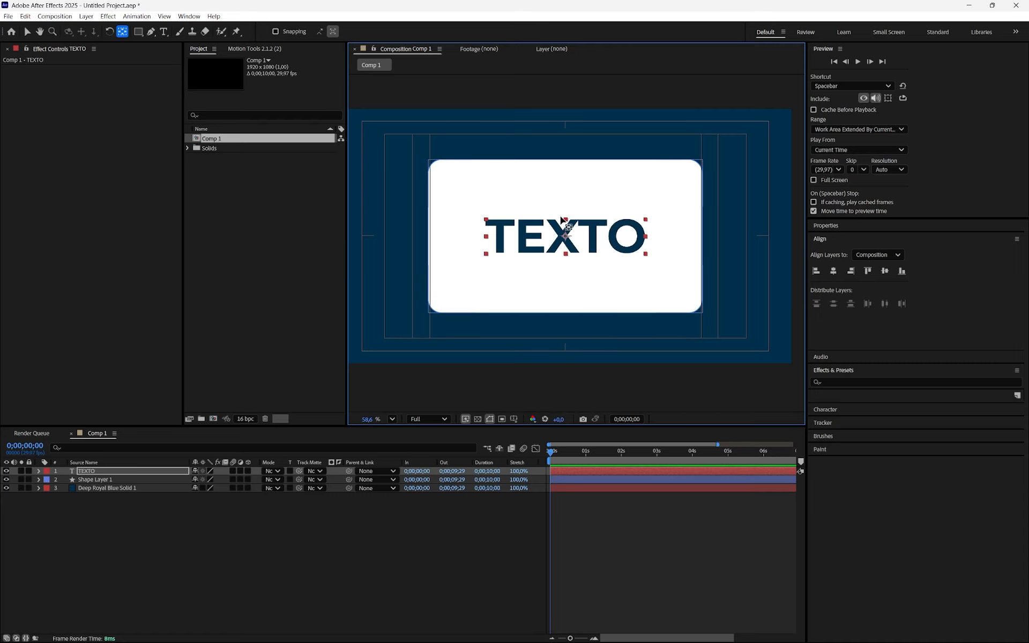
- Move the white rounded rectangle's anchor point to the center of the shape
{"action": "scroll", "coordinate": [561, 220], "scroll_direction": "up", "scroll_amount": 3}
{"action": "scroll", "coordinate": [561, 220], "scroll_direction": "down", "scroll_amount": 3}
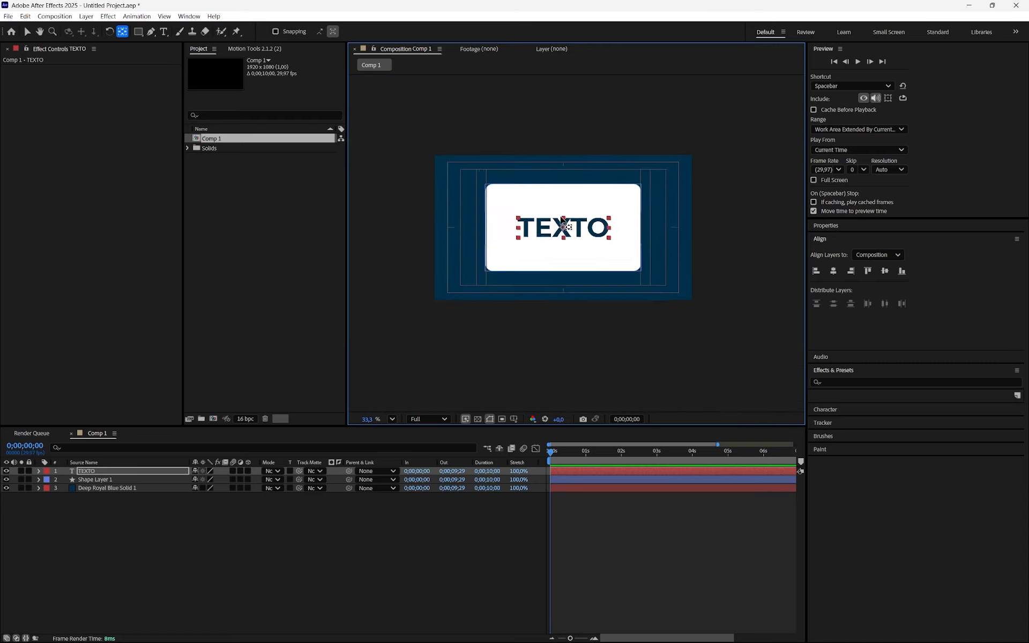
{"action": "scroll", "coordinate": [561, 220], "scroll_direction": "up", "scroll_amount": 1}
{"action": "scroll", "coordinate": [561, 217], "scroll_direction": "down", "scroll_amount": 1}
{"action": "scroll", "coordinate": [561, 214], "scroll_direction": "up", "scroll_amount": 2}
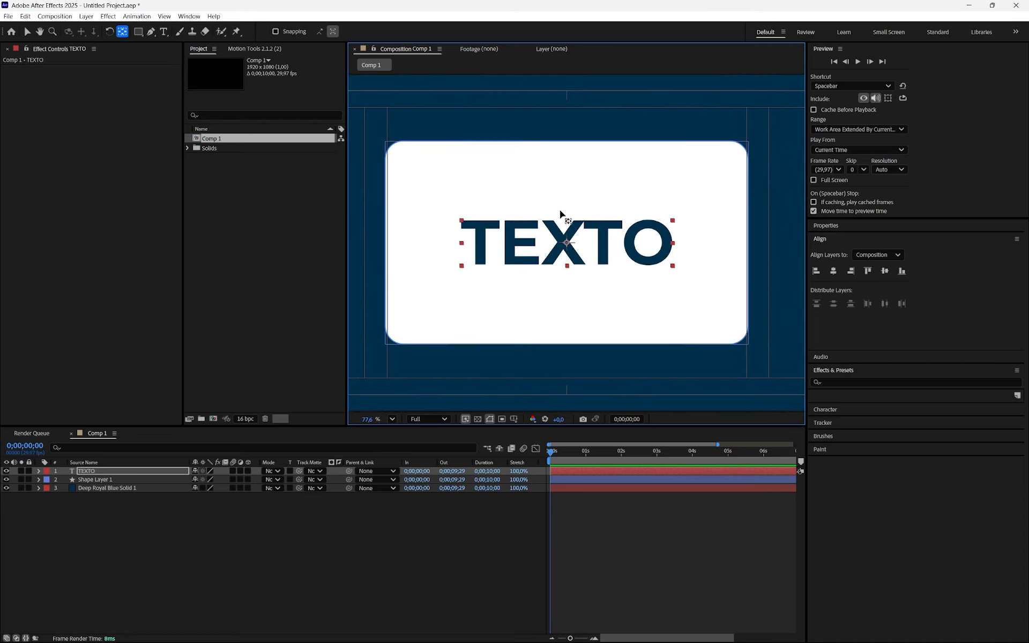
{"action": "left_click", "coordinate": [546, 155]}
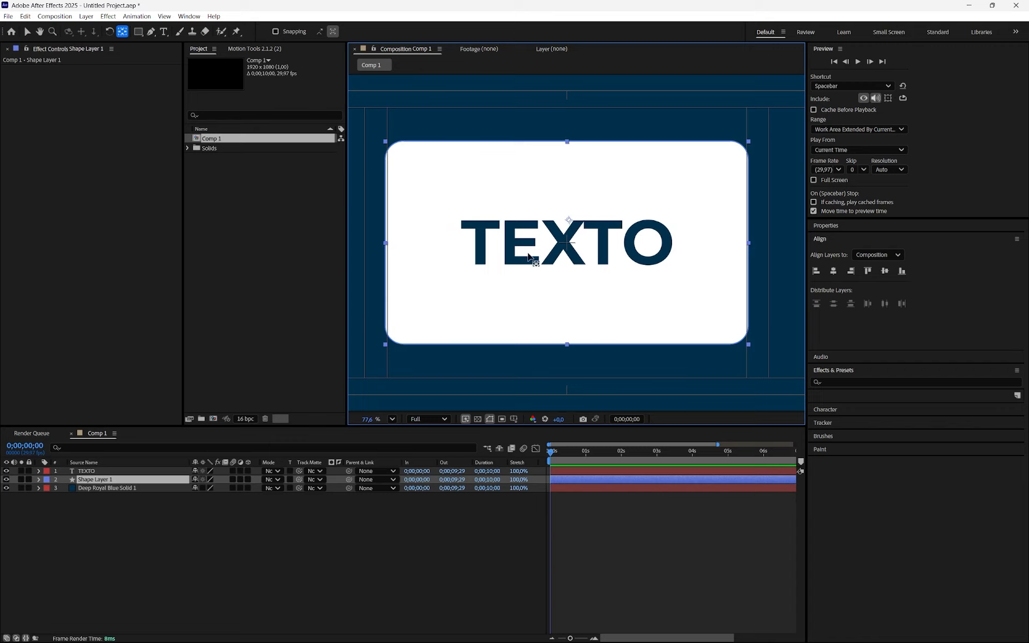
{"action": "left_click_drag", "start_coordinate": [569, 220], "coordinate": [566, 245]}
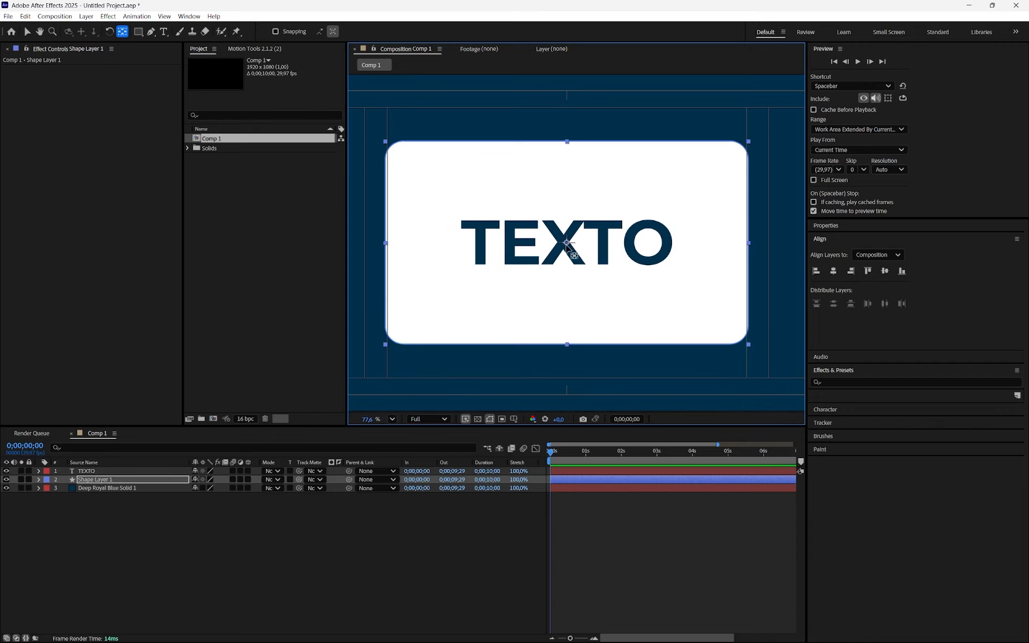
- Lock the Deep Royal Blue Solid 1 background layer and test selecting the objects in the composition
{"action": "scroll", "coordinate": [567, 244], "scroll_direction": "down", "scroll_amount": 5}
{"action": "scroll", "coordinate": [489, 209], "scroll_direction": "up", "scroll_amount": 3}
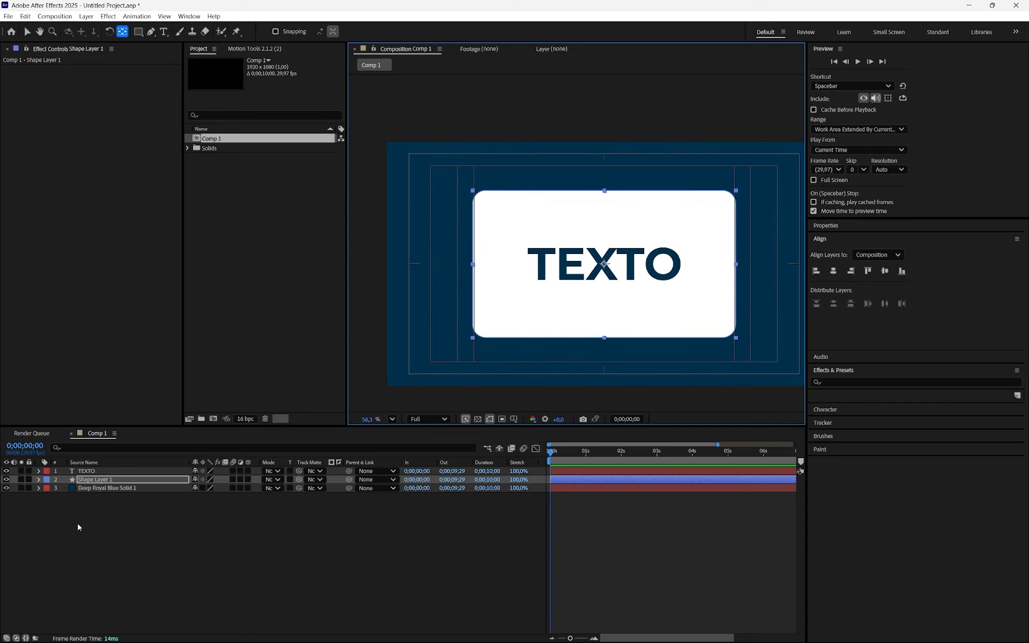
{"action": "left_click", "coordinate": [30, 489]}
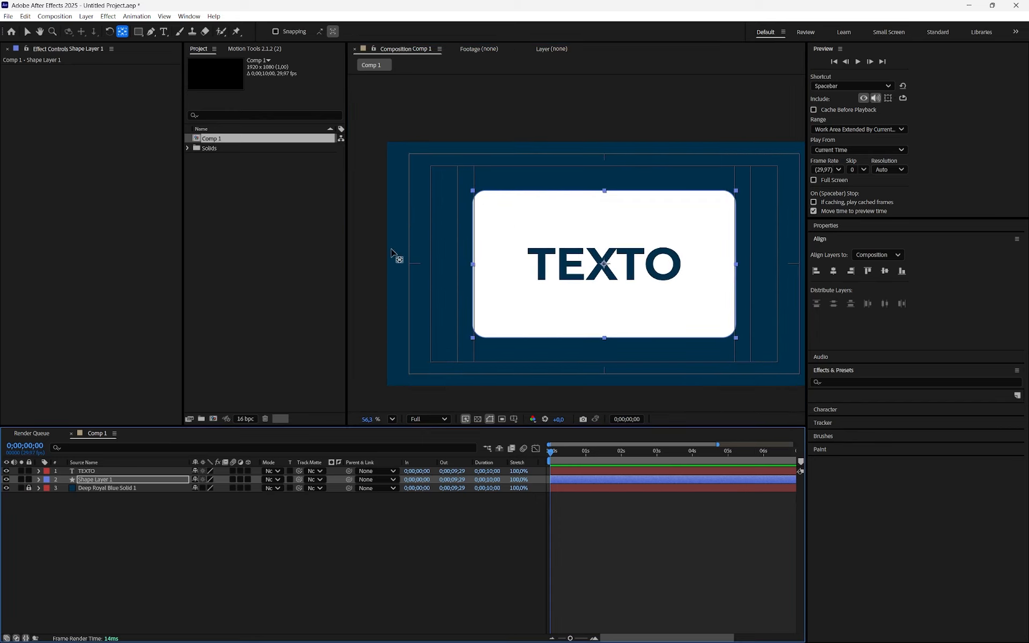
{"action": "left_click", "coordinate": [29, 36]}
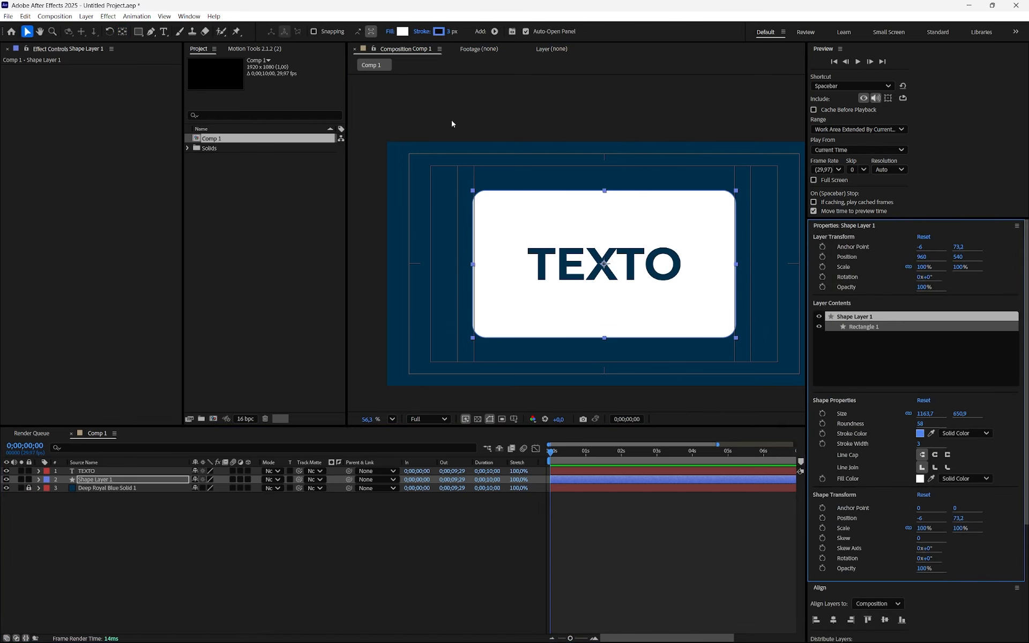
{"action": "left_click", "coordinate": [545, 184]}
{"action": "left_click", "coordinate": [586, 273]}
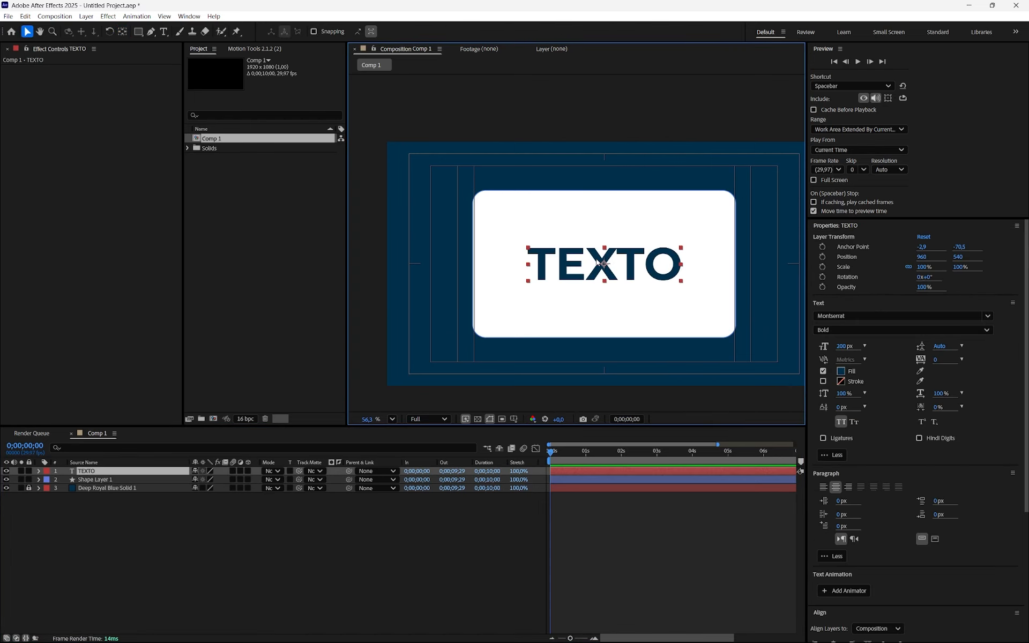
{"action": "left_click", "coordinate": [561, 128]}
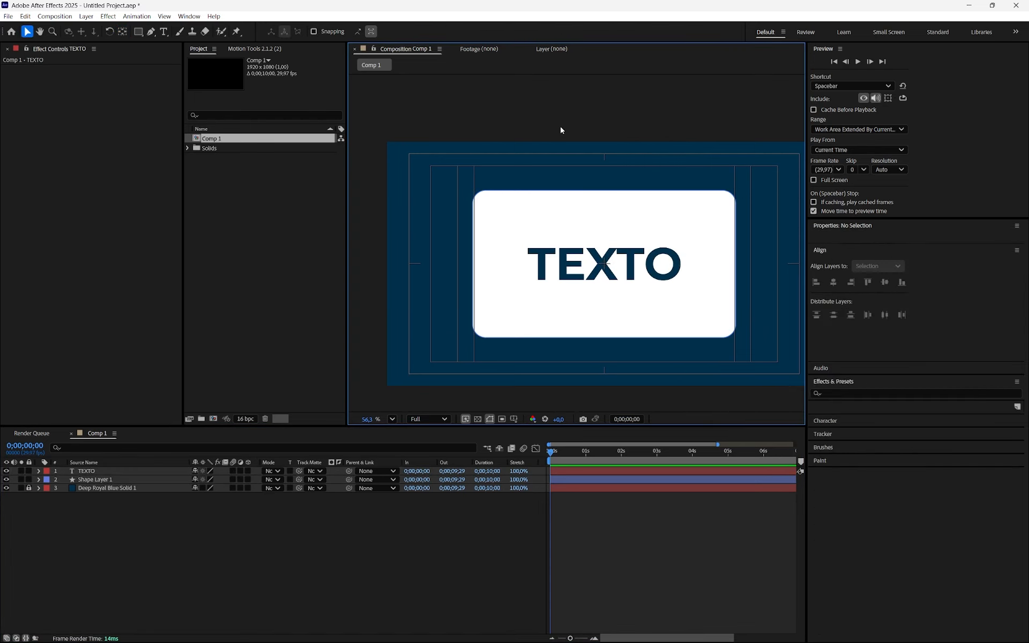
{"action": "key", "text": "space"}
{"action": "left_click_drag", "start_coordinate": [612, 122], "coordinate": [591, 122]}
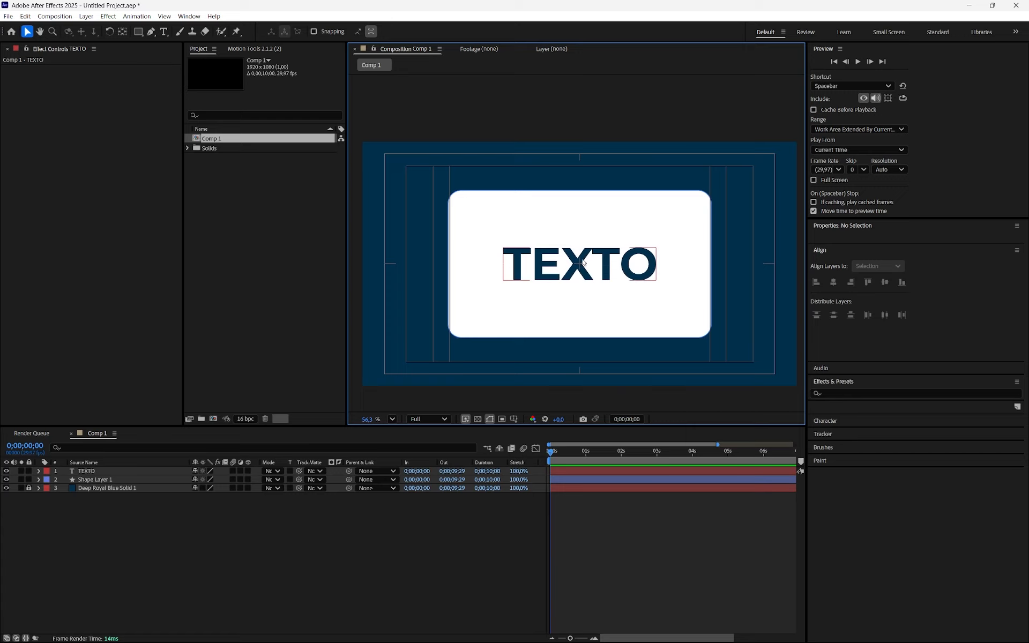
- Select the TEXTO layer and expand the Animation Presets category among the effects and presets
{"action": "left_click", "coordinate": [582, 264]}
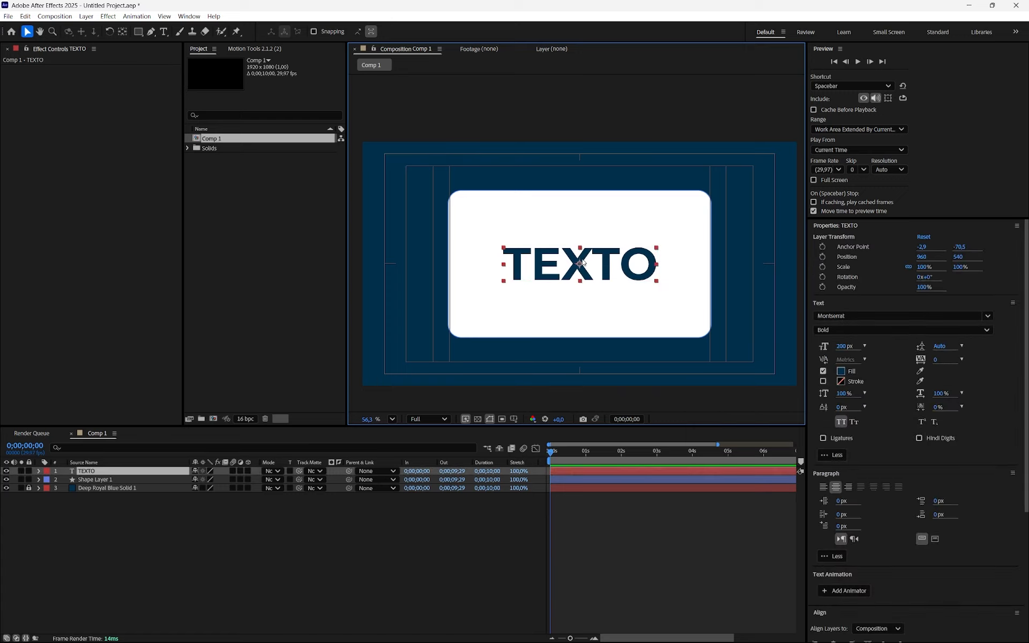
{"action": "left_click", "coordinate": [825, 227]}
{"action": "left_click", "coordinate": [842, 371]}
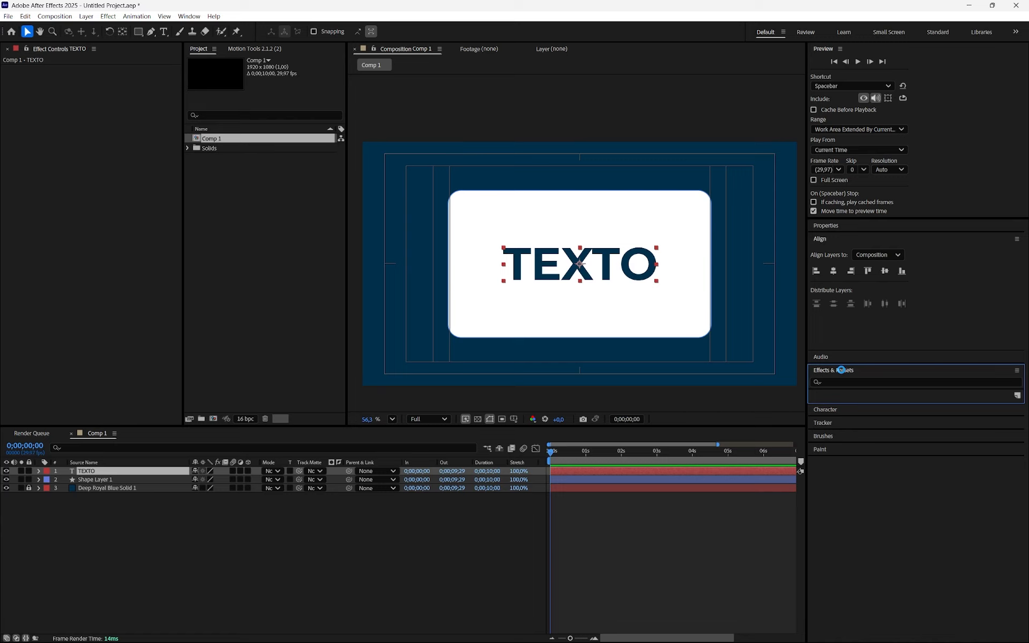
{"action": "left_click", "coordinate": [842, 370]}
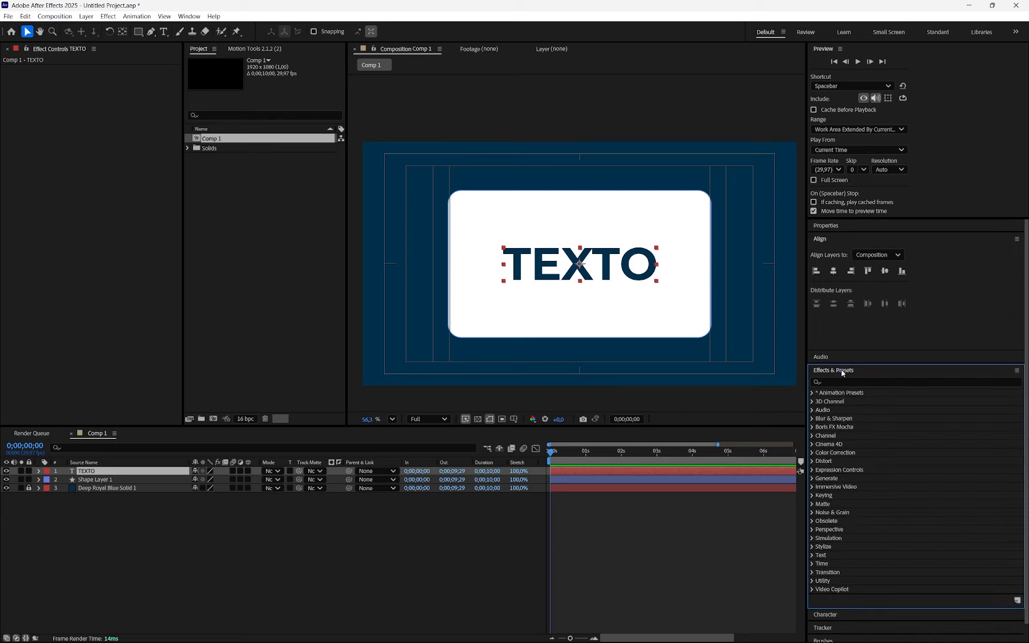
{"action": "left_click", "coordinate": [812, 394]}
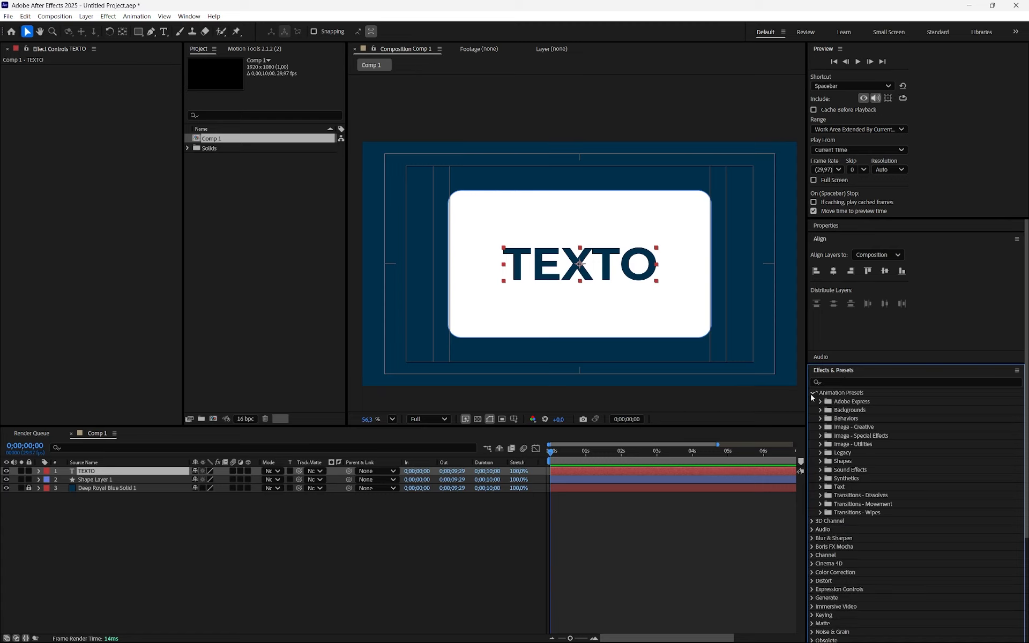
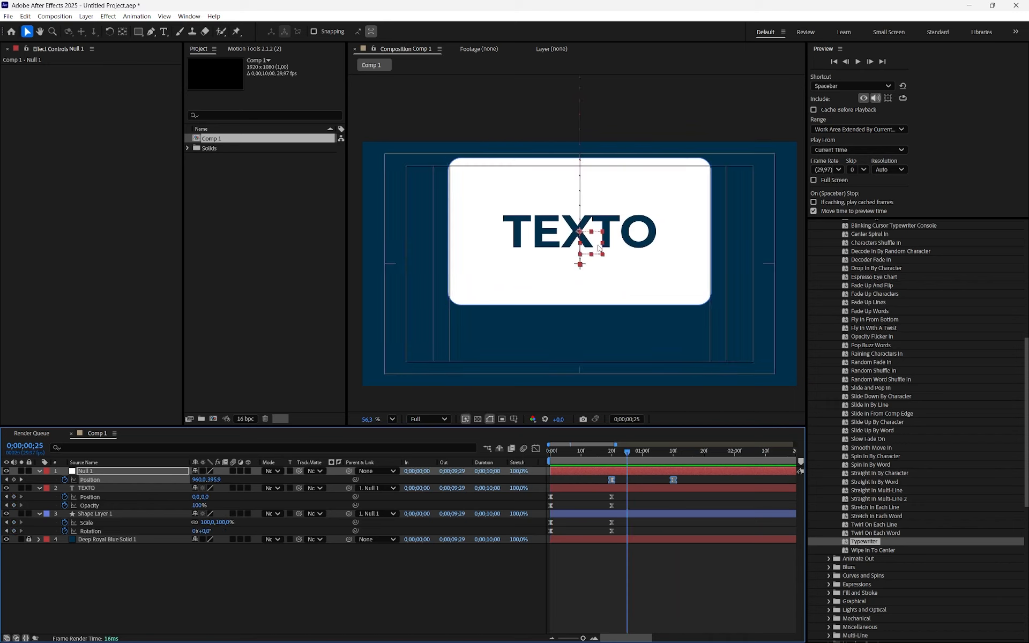
- Move the Null 1 layer's two Position keyframes together so the first falls at 0;00;01;00
{"action": "left_click", "coordinate": [616, 461]}
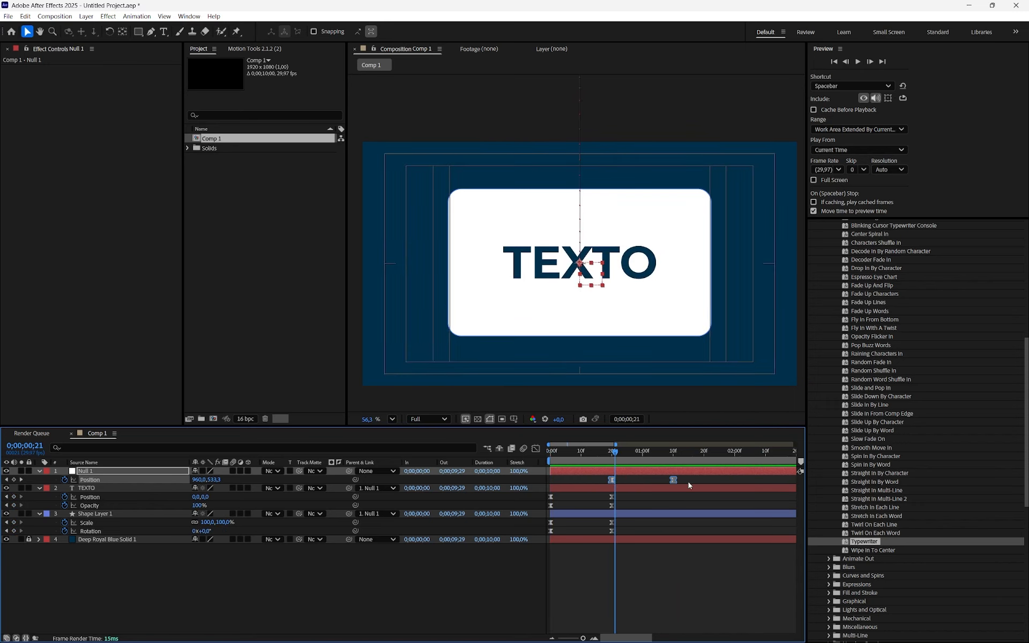
{"action": "left_click_drag", "start_coordinate": [689, 485], "coordinate": [643, 483]}
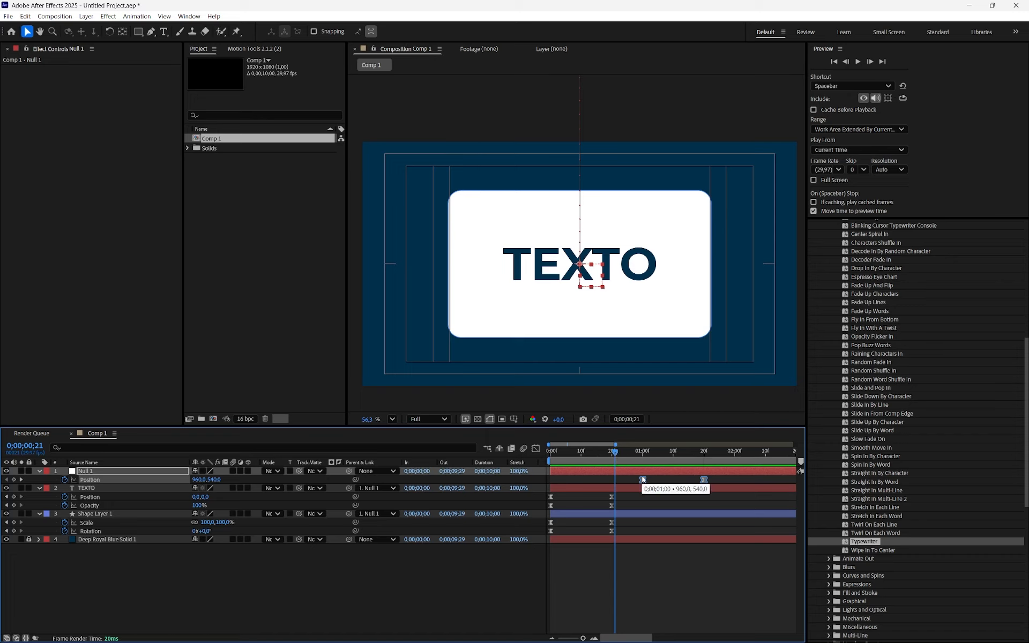
{"action": "left_click", "coordinate": [638, 457]}
- Preview the animation from the start of the composition to check the entrance and upward exit
{"action": "key", "text": "Home"}
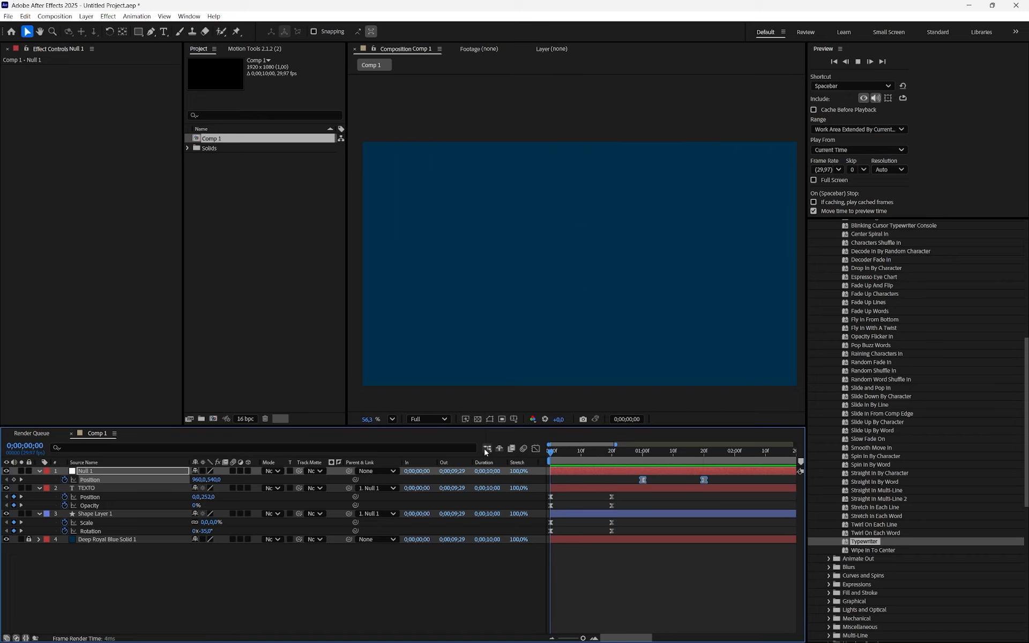
{"action": "key", "text": "space"}
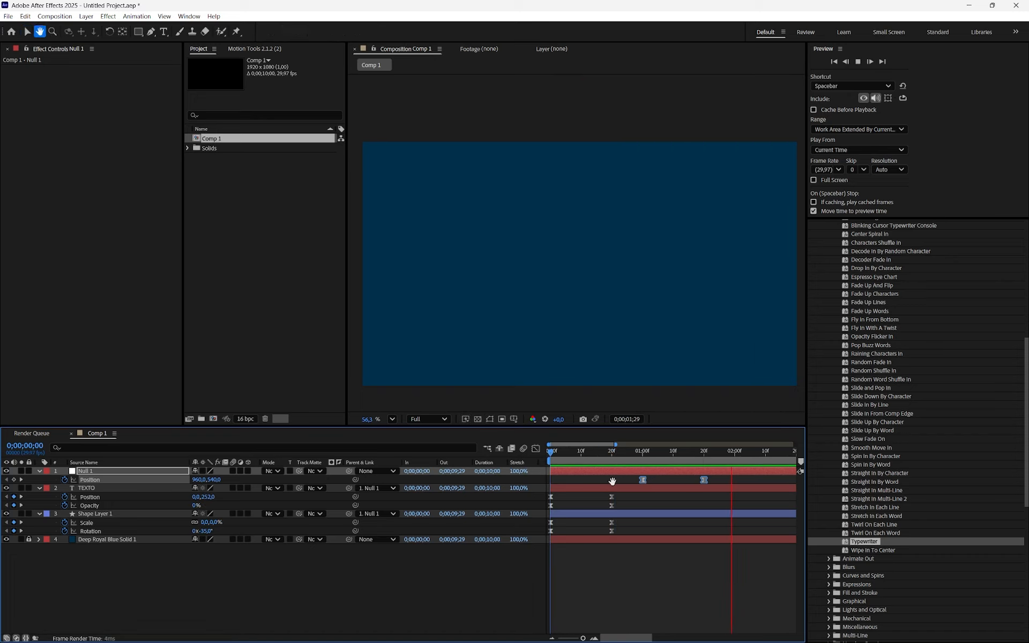
{"action": "key", "text": "space"}
{"action": "key", "text": "Home"}
{"action": "key", "text": "space"}
{"action": "key", "text": "space"}
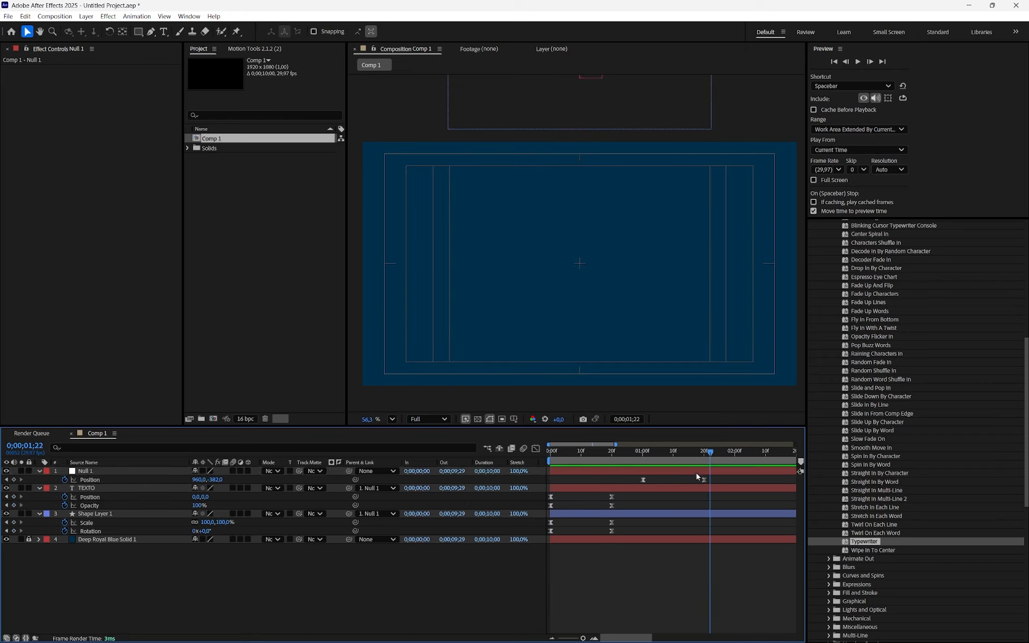
- Add a text layer reading "texto 2" on the empty blue background and set its fill to white (FFFFFF)
{"action": "left_click", "coordinate": [163, 31]}
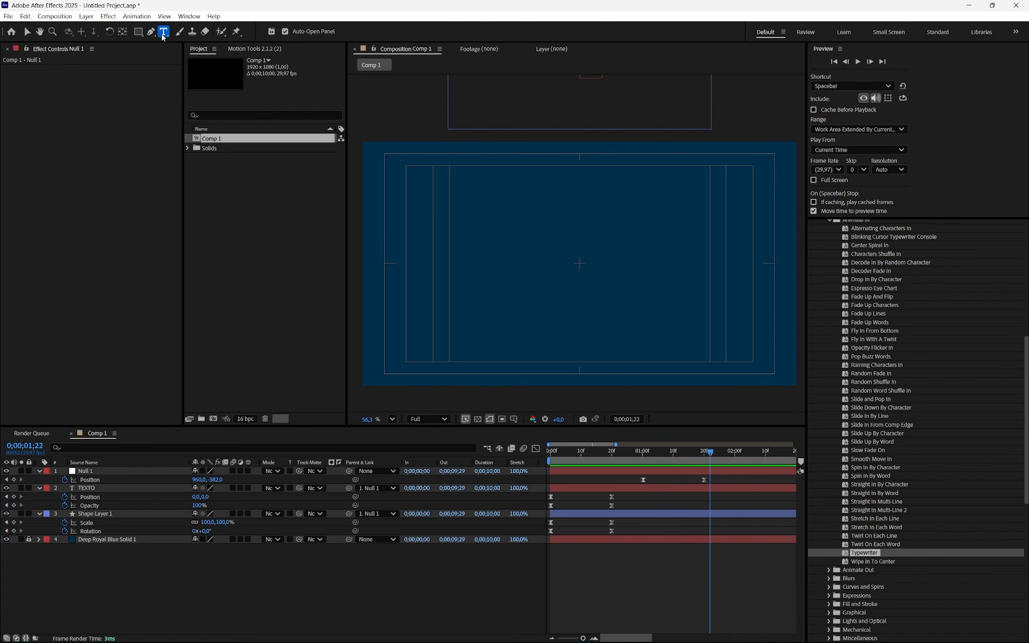
{"action": "left_click", "coordinate": [472, 264]}
{"action": "type", "text": "tx"}
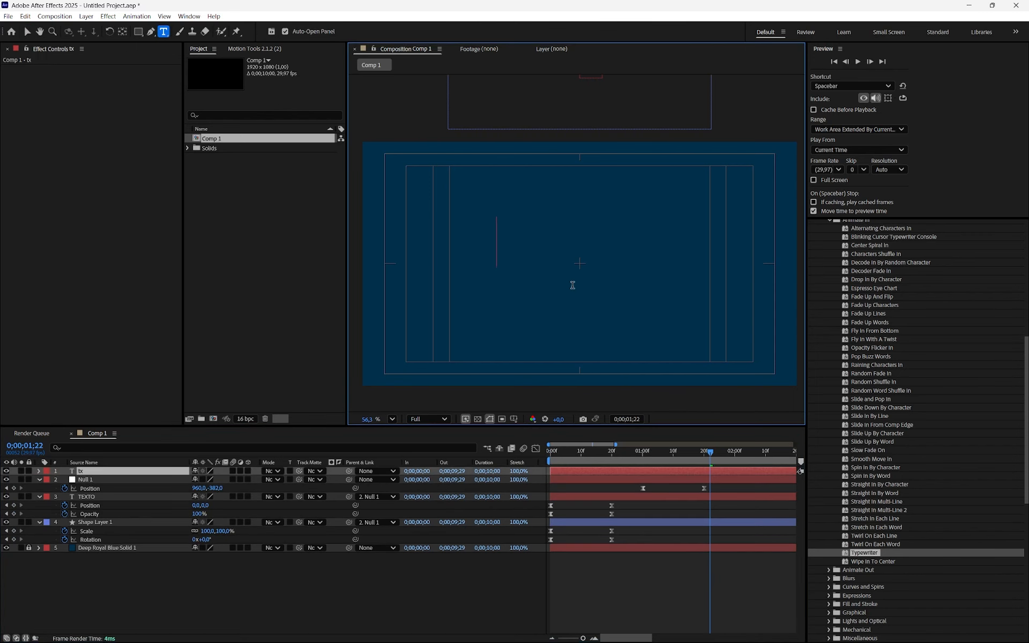
{"action": "type", "text": "xto 2"}
{"action": "key", "text": "ctrl+a"}
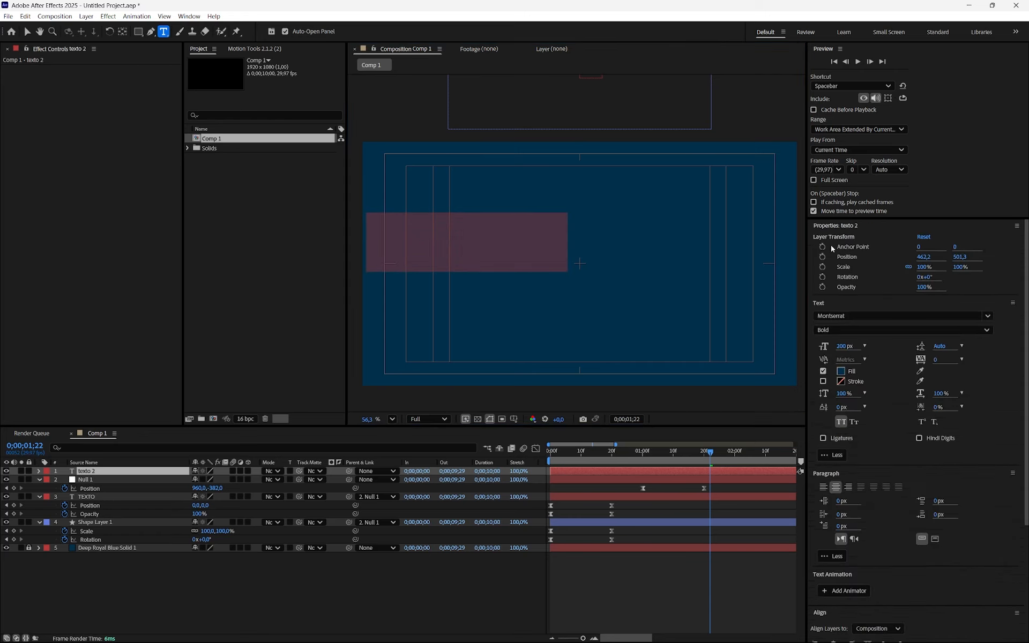
{"action": "left_click", "coordinate": [841, 371]}
{"action": "left_click", "coordinate": [615, 265]}
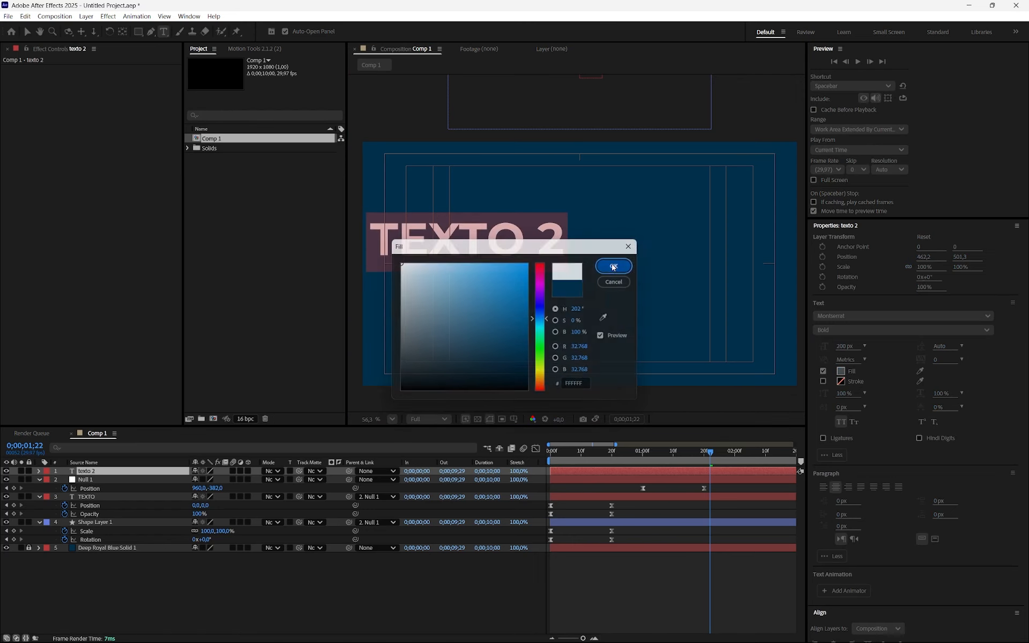
- Center the texto 2 layer horizontally and vertically in the composition
{"action": "left_click", "coordinate": [831, 226]}
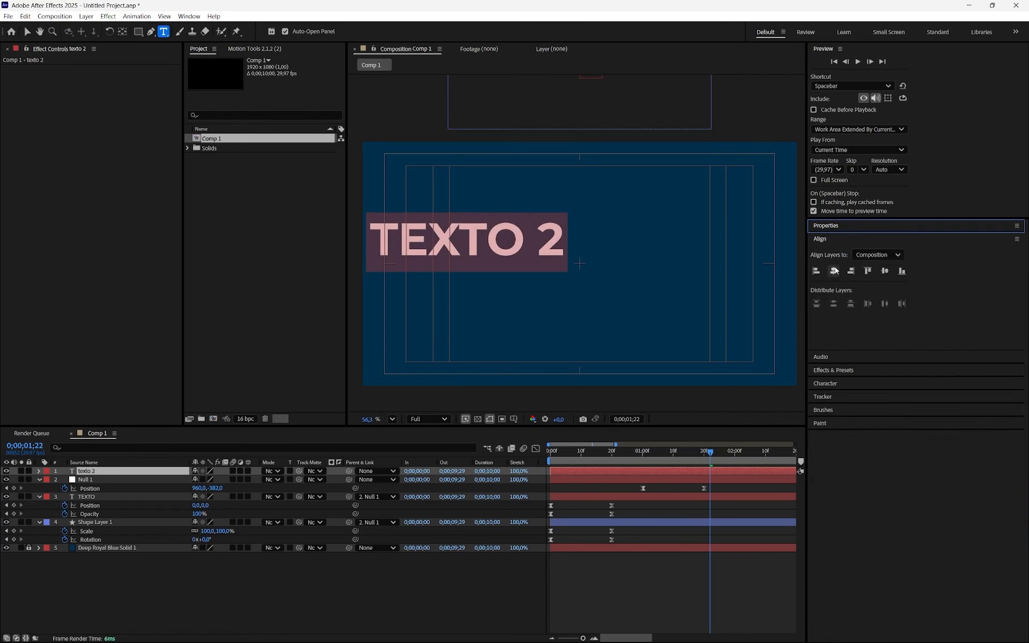
{"action": "left_click", "coordinate": [833, 271]}
{"action": "left_click", "coordinate": [885, 270]}
{"action": "left_click", "coordinate": [823, 239]}
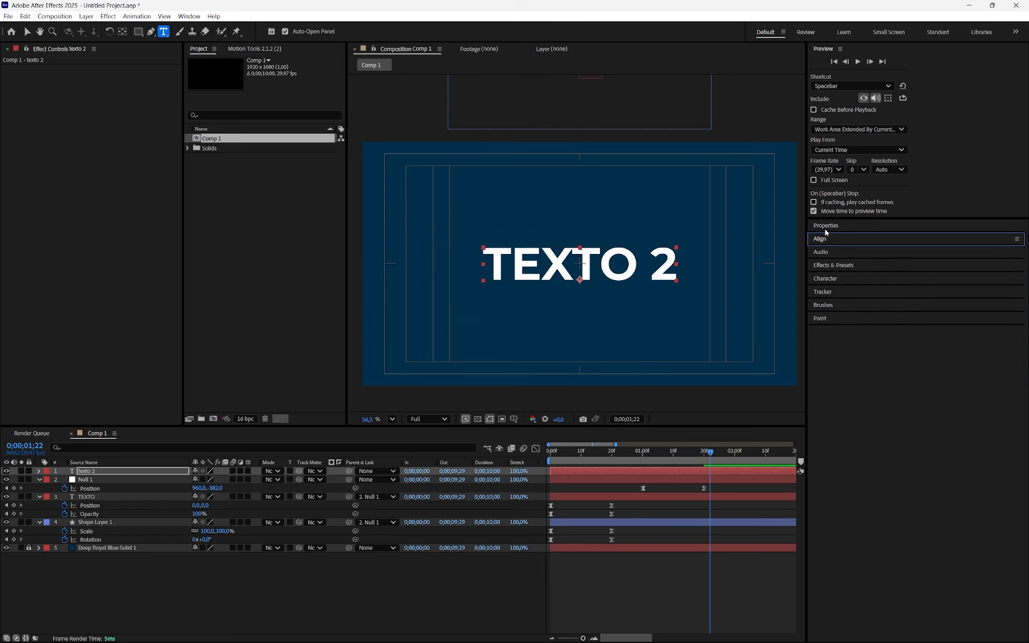
- Apply the Typewriter text animation preset to the texto 2 layer and reveal its Range Selector Start keyframes
{"action": "left_click", "coordinate": [841, 265]}
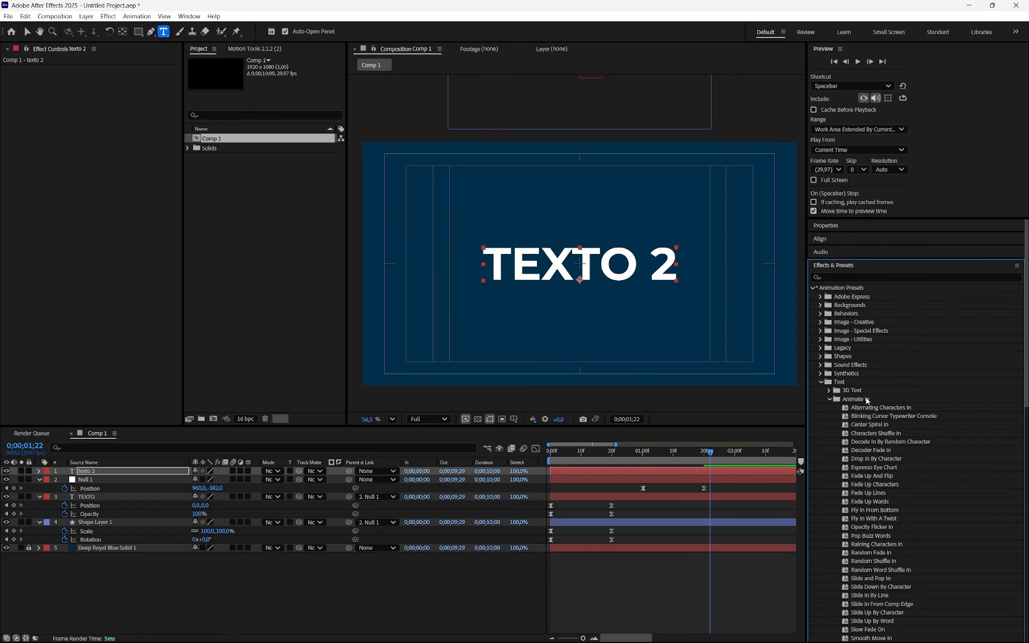
{"action": "scroll", "coordinate": [842, 361], "scroll_direction": "down", "scroll_amount": 5}
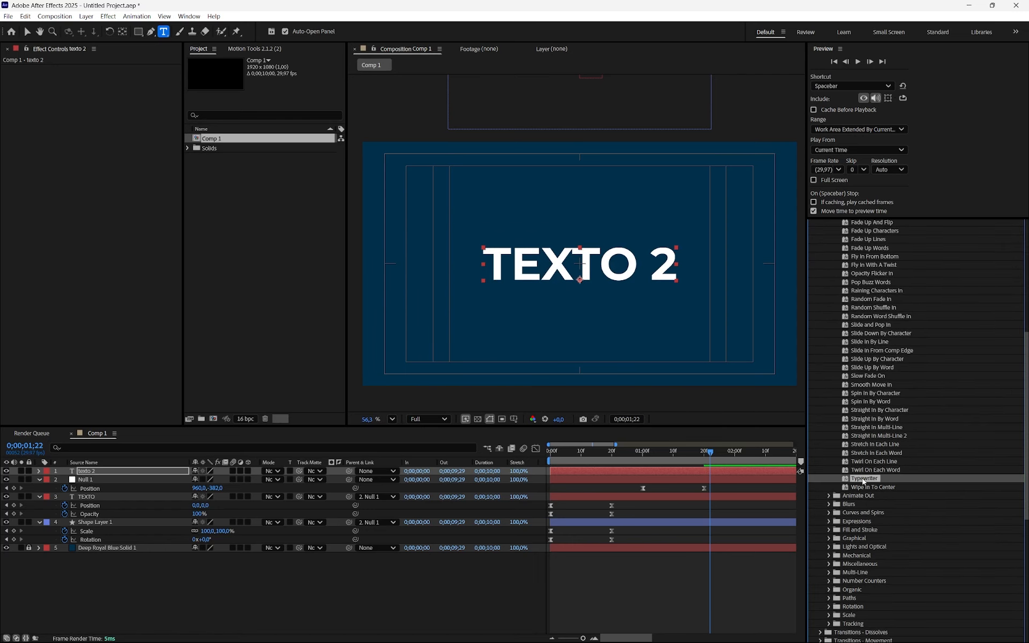
{"action": "left_click_drag", "start_coordinate": [863, 481], "coordinate": [674, 474]}
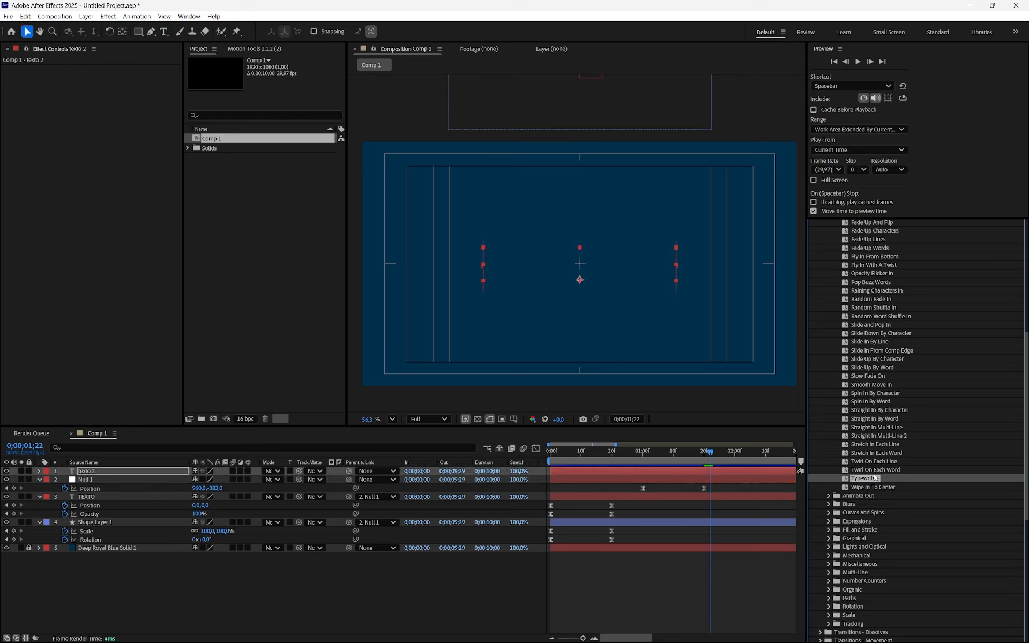
{"action": "left_click", "coordinate": [620, 473]}
{"action": "key", "text": "u"}
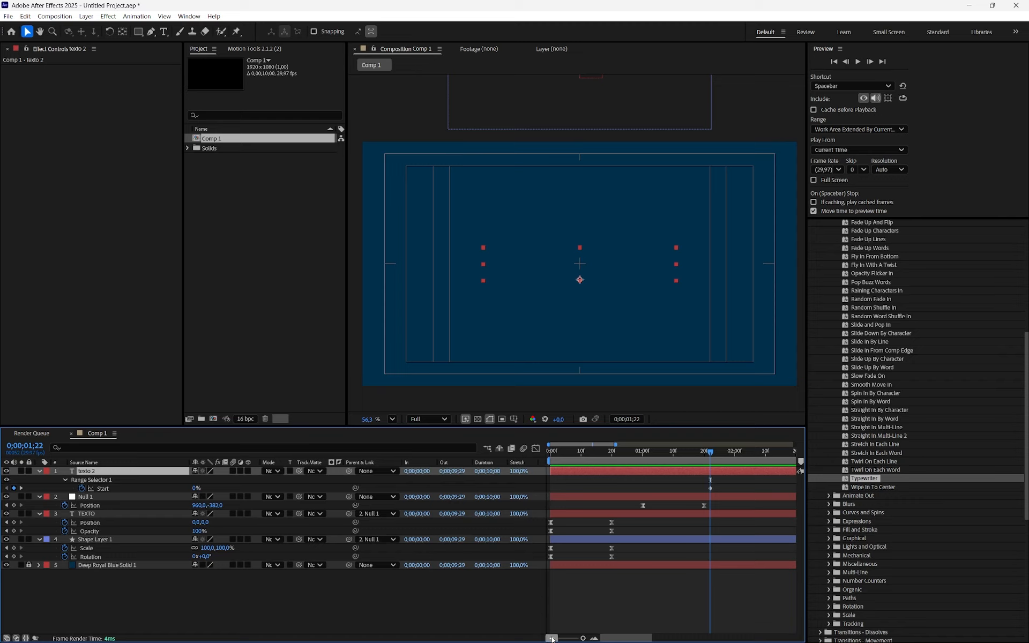
- Move the first Start keyframe of texto 2 to 0;00;01;20, in line with Null 1's last Position keyframe
{"action": "left_click", "coordinate": [552, 639]}
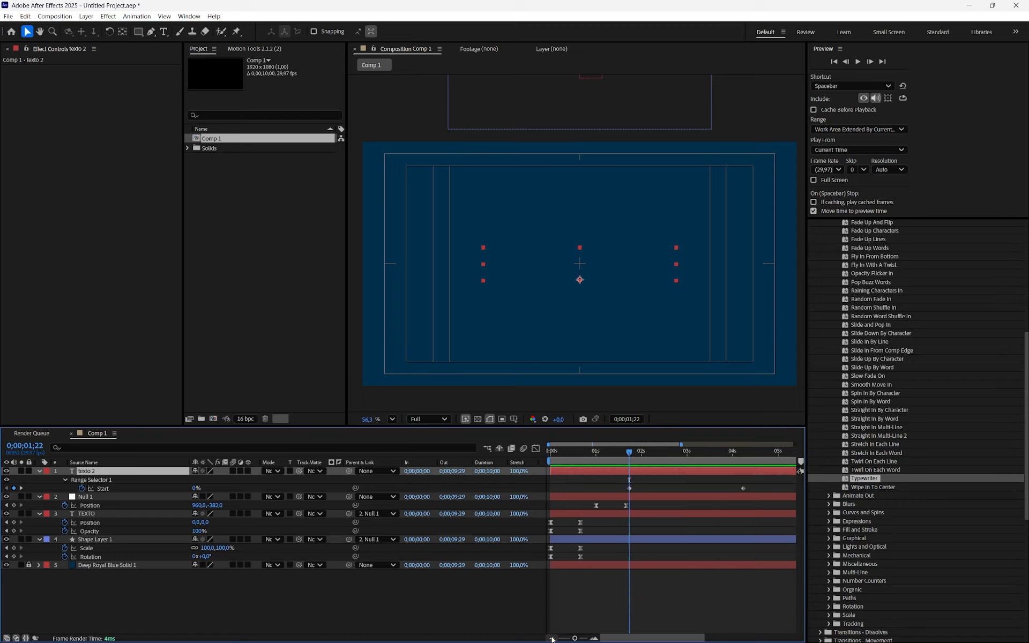
{"action": "left_click", "coordinate": [630, 488]}
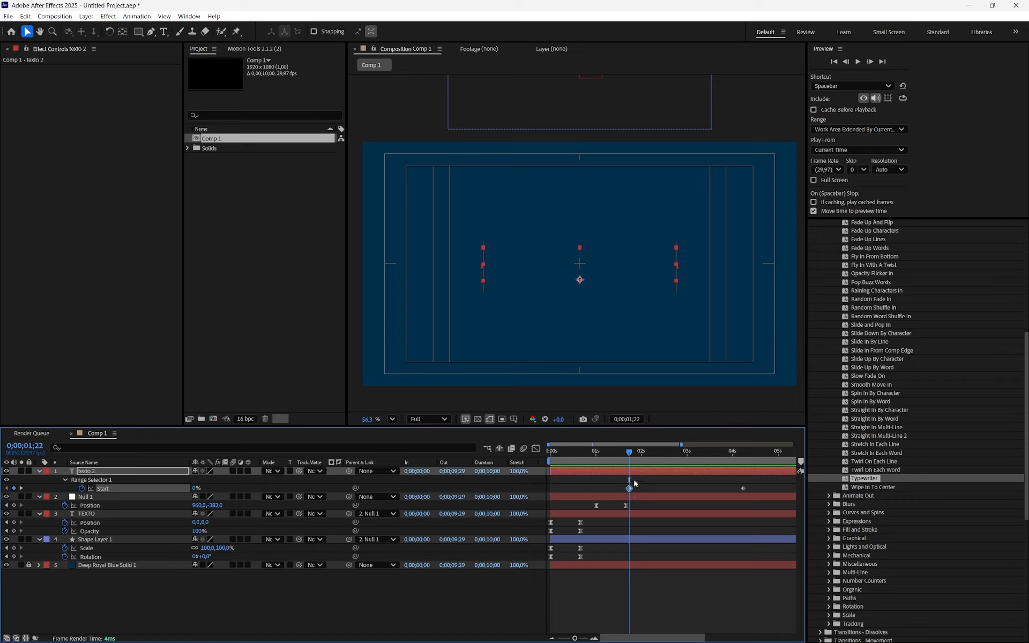
{"action": "scroll", "coordinate": [628, 487], "scroll_direction": "up", "scroll_amount": 3}
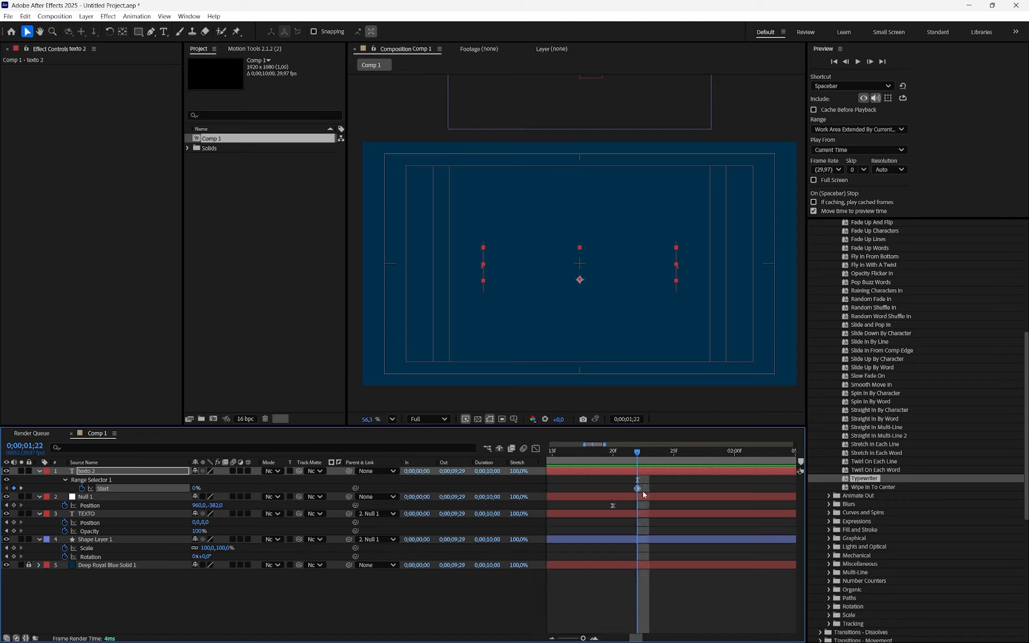
{"action": "left_click_drag", "start_coordinate": [639, 492], "coordinate": [730, 459]}
{"action": "left_click", "coordinate": [619, 454]}
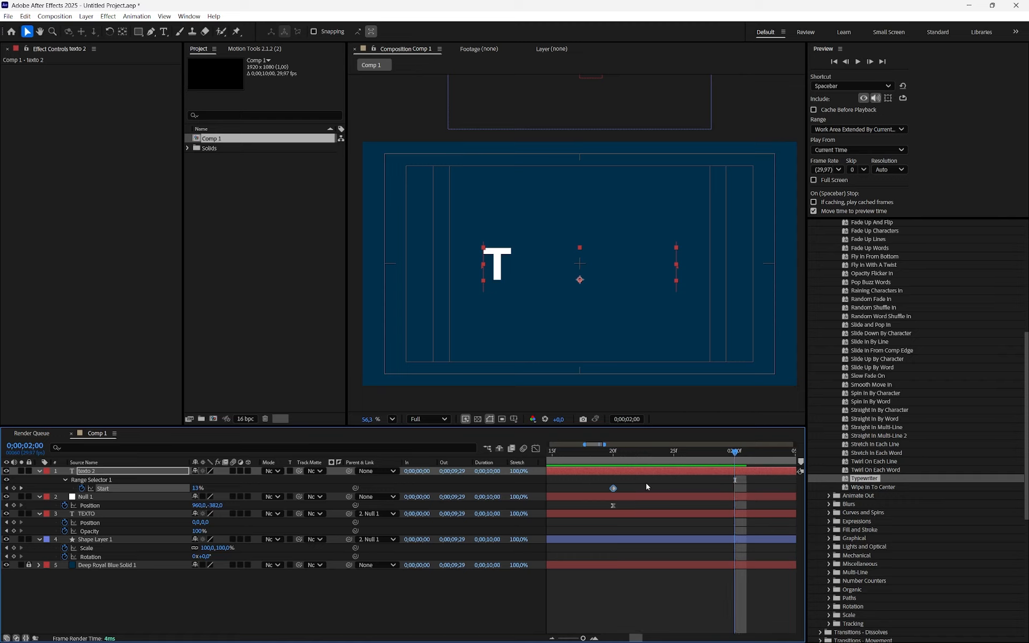
- Shorten the typewriter animation by moving the last Start keyframe of texto 2 to 0;00;02;10
{"action": "scroll", "coordinate": [645, 483], "scroll_direction": "down", "scroll_amount": 2}
{"action": "left_click", "coordinate": [752, 459]}
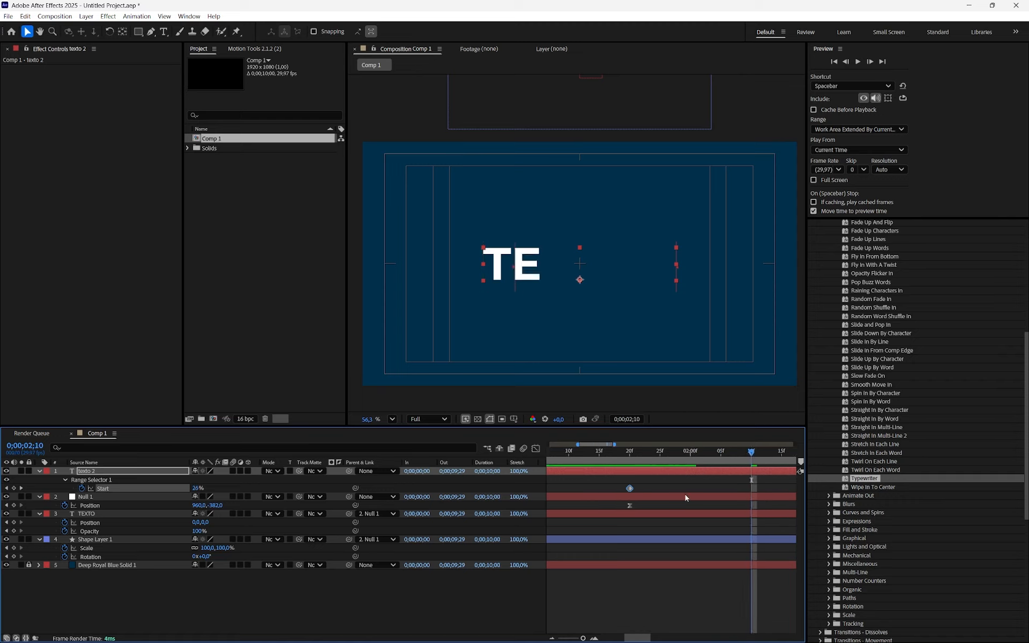
{"action": "left_click", "coordinate": [551, 638]}
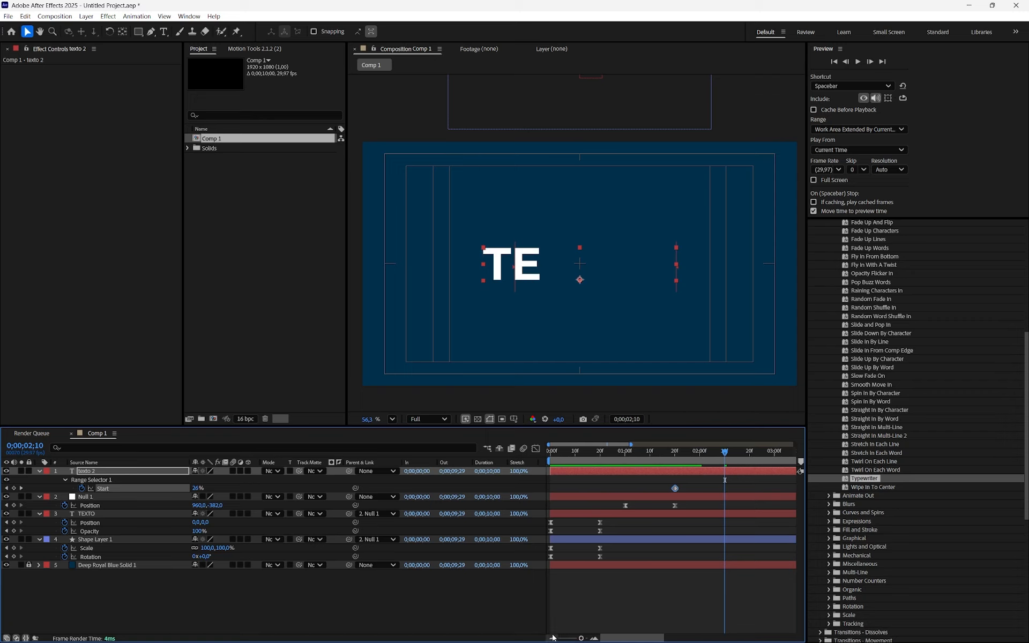
{"action": "left_click", "coordinate": [553, 638]}
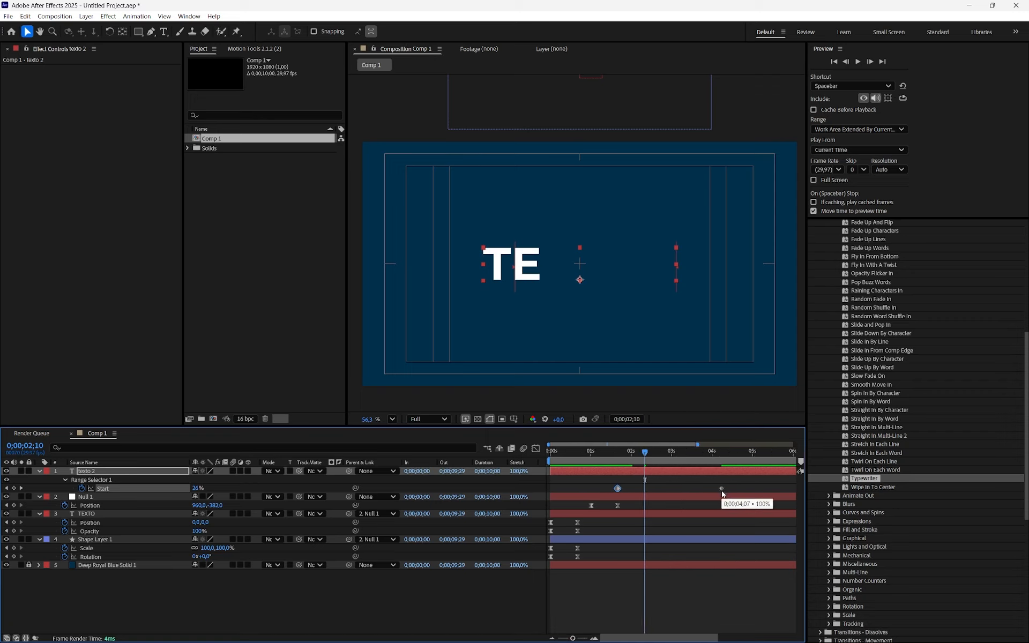
{"action": "left_click_drag", "start_coordinate": [722, 490], "coordinate": [608, 488]}
- Apply Easy Ease to both Start keyframes of the texto 2 layer
{"action": "right_click", "coordinate": [620, 491]}
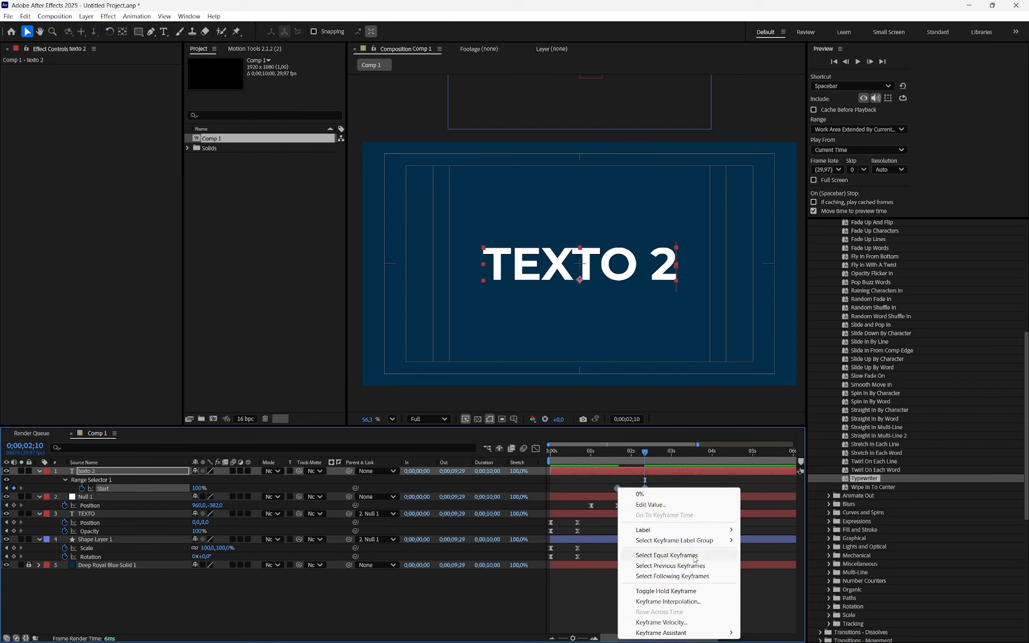
{"action": "mouse_move", "coordinate": [696, 633]}
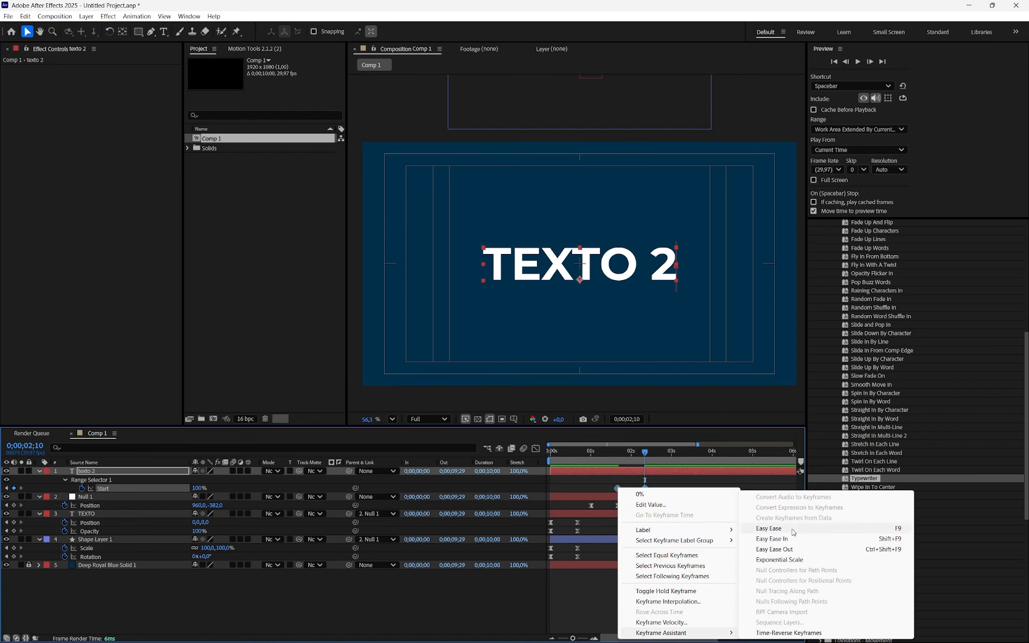
{"action": "left_click", "coordinate": [769, 529]}
- Trim the beginning of the texto 2 layer to 0;00;01;20 and preview the animation from the start
{"action": "left_click_drag", "start_coordinate": [610, 459], "coordinate": [618, 459]}
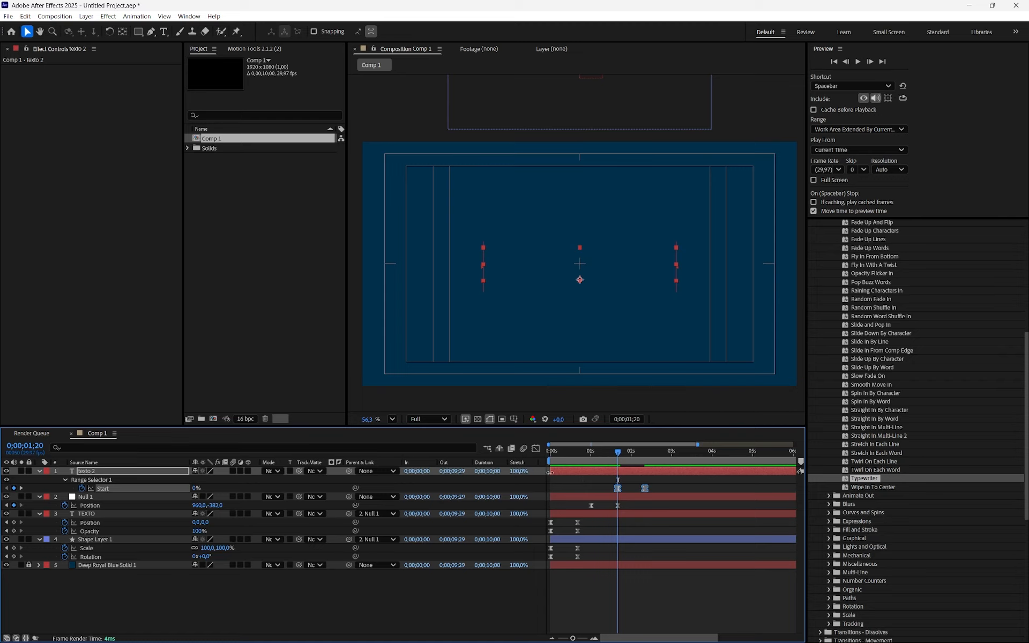
{"action": "left_click_drag", "start_coordinate": [552, 472], "coordinate": [503, 453]}
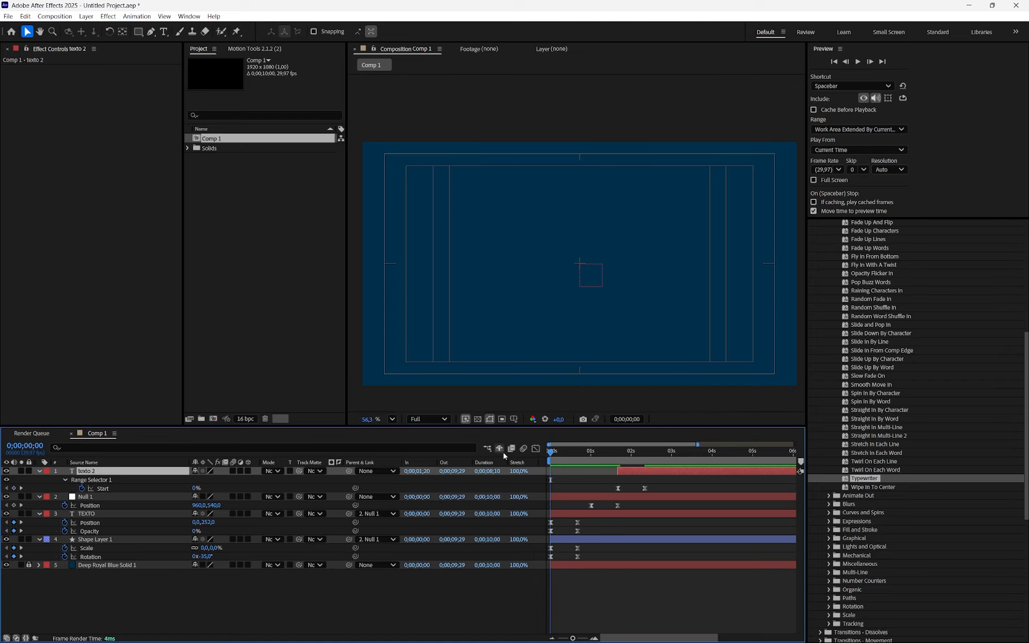
{"action": "key", "text": "space"}
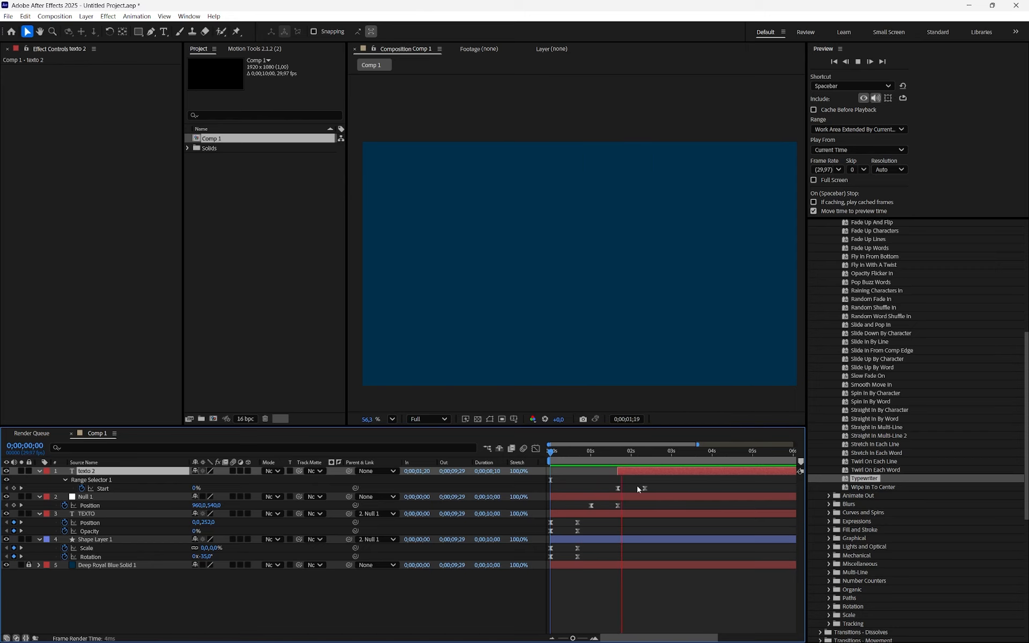
{"action": "key", "text": "space"}
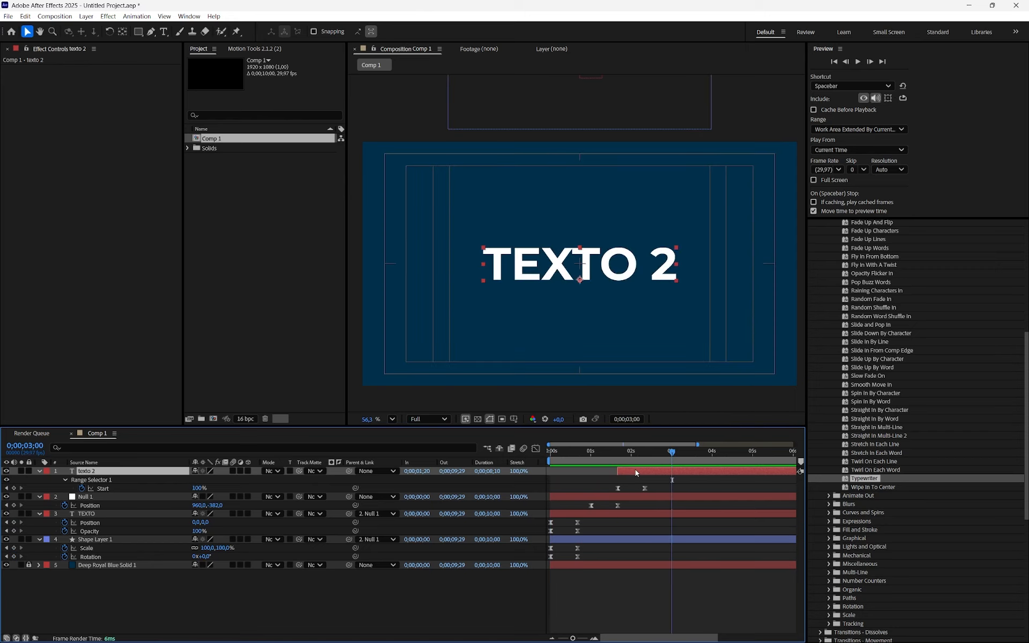
- Shift the texto 2 layer earlier so it begins at 0;00;01;12, and preview the result from the start
{"action": "left_click_drag", "start_coordinate": [635, 470], "coordinate": [551, 452]}
{"action": "key", "text": "space"}
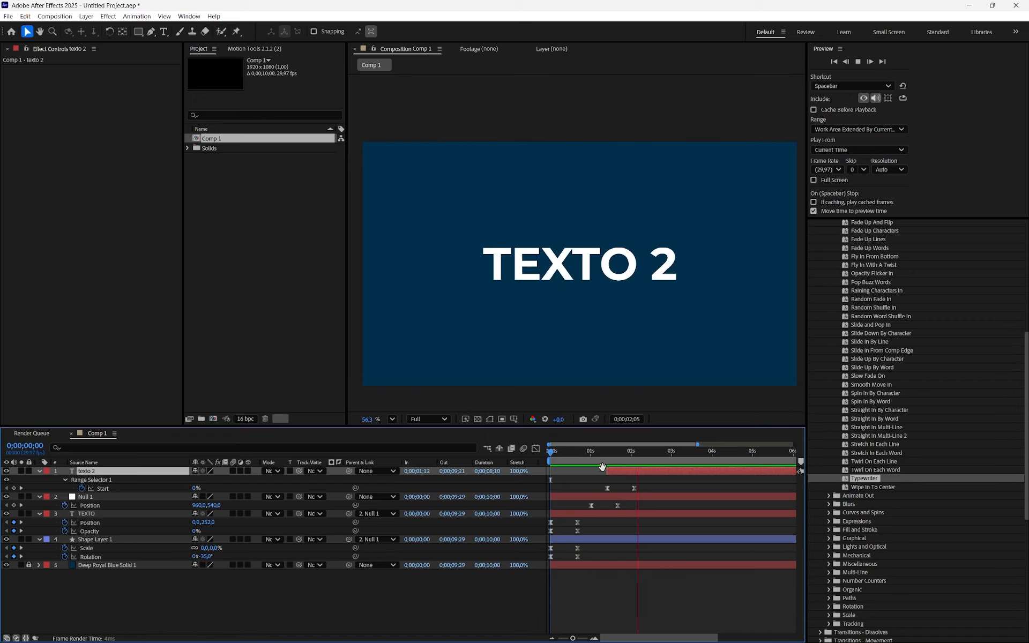
{"action": "key", "text": "space"}
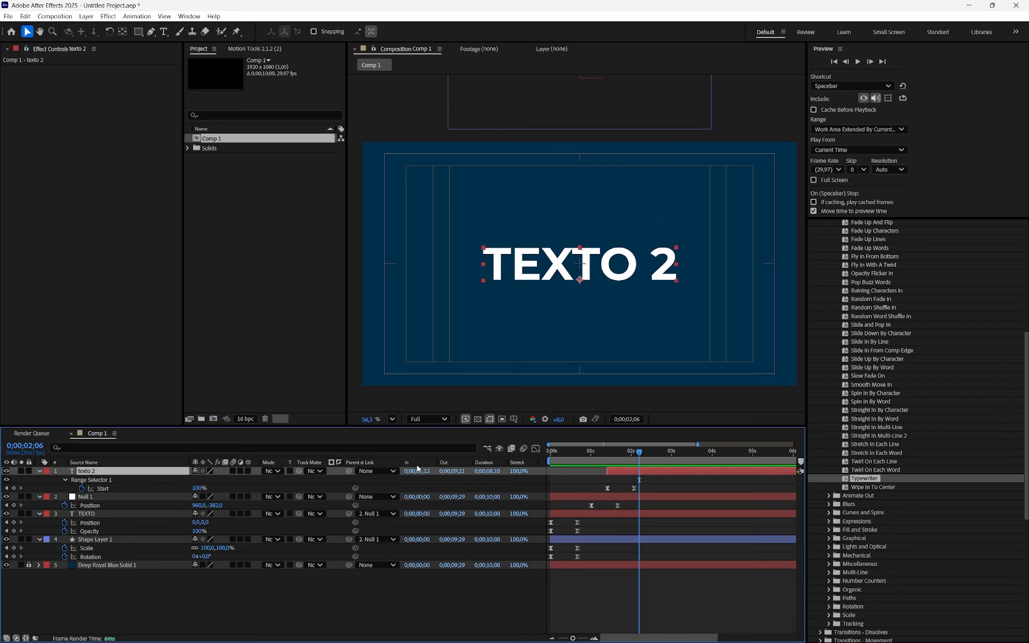
- With no layer selected, draw a rectangle of about 1088 by 279 px around the TEXTO 2 text
{"action": "left_click", "coordinate": [207, 584]}
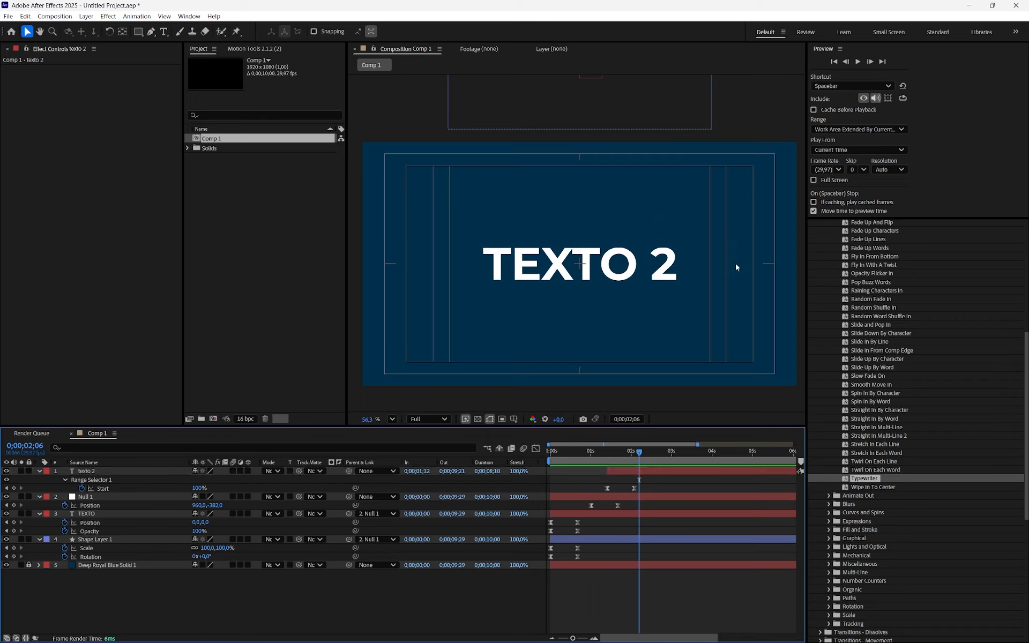
{"action": "left_click", "coordinate": [141, 33]}
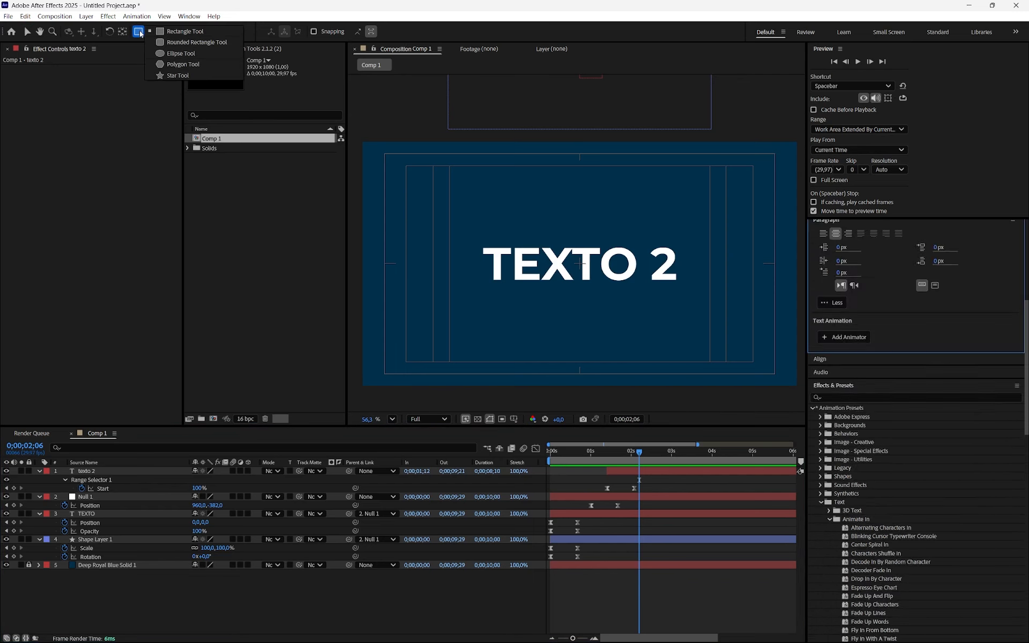
{"action": "left_click", "coordinate": [170, 34]}
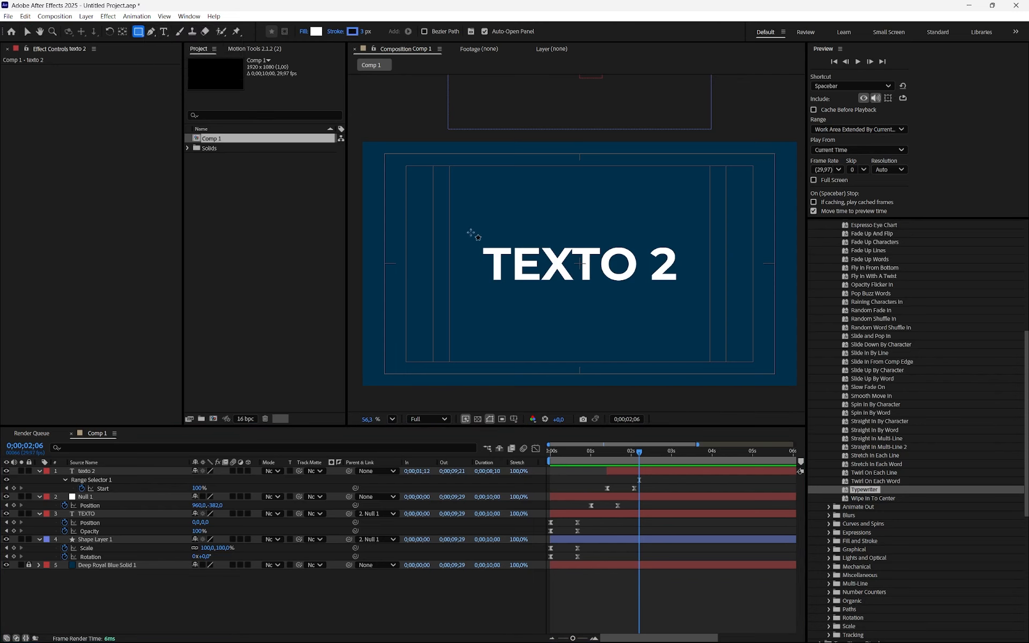
{"action": "mouse_move", "coordinate": [459, 230]}
{"action": "left_mouse_down"}
{"action": "mouse_move", "coordinate": [475, 296]}
{"action": "mouse_move", "coordinate": [705, 294]}
{"action": "left_mouse_up"}
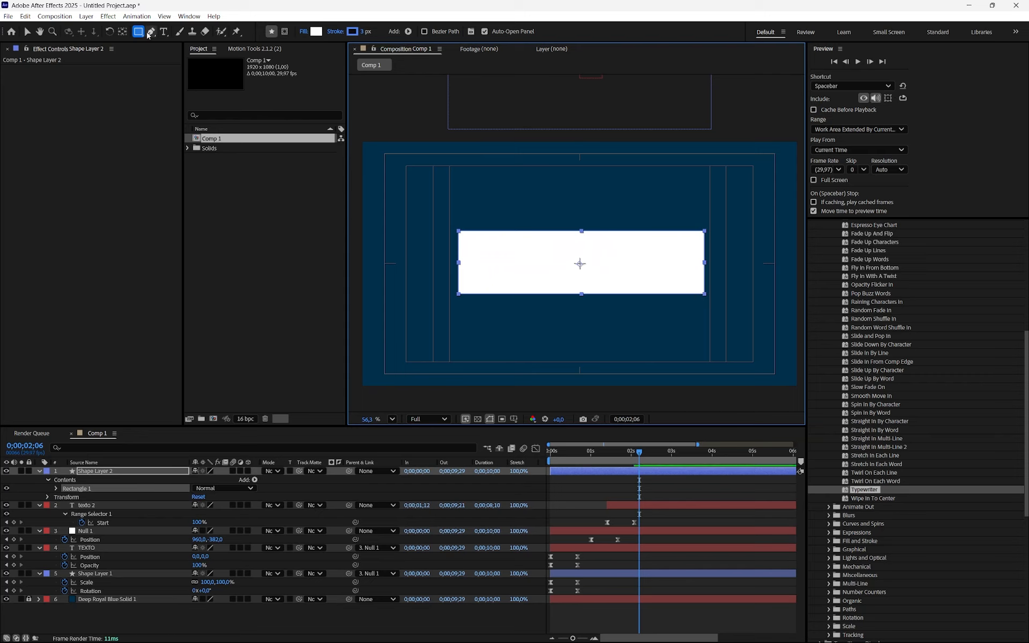
- Center the new rectangle horizontally and vertically in the composition
{"action": "scroll", "coordinate": [858, 310], "scroll_direction": "up", "scroll_amount": 10}
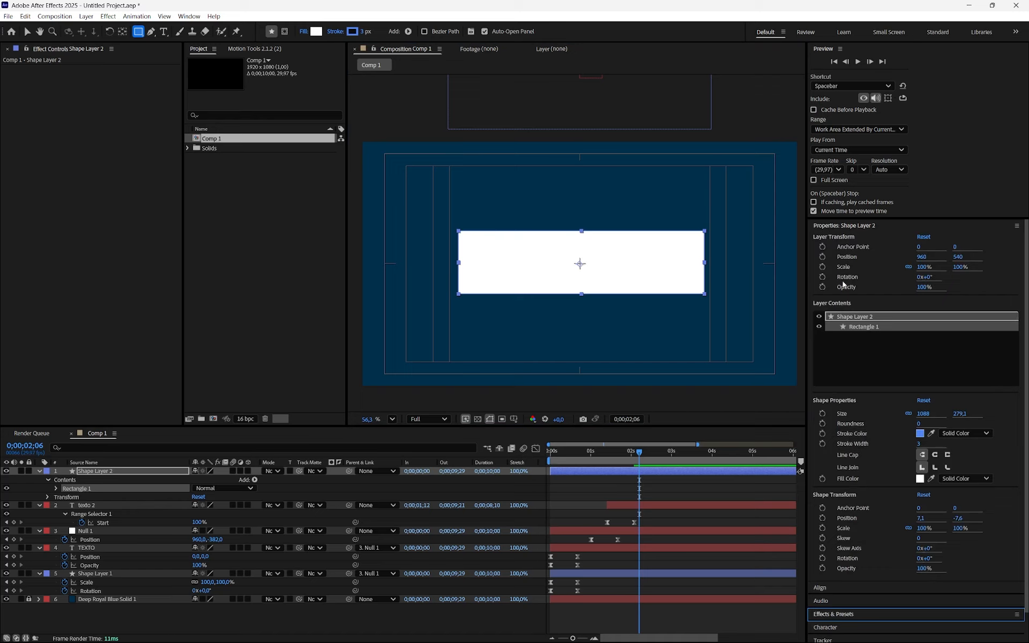
{"action": "left_click", "coordinate": [833, 225]}
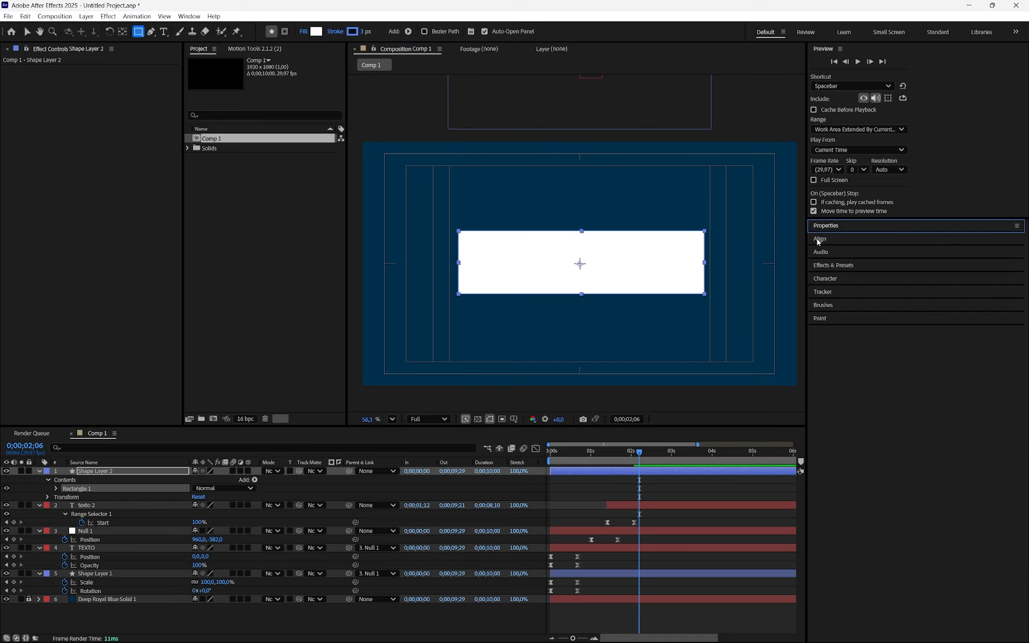
{"action": "left_click", "coordinate": [817, 239]}
{"action": "left_click", "coordinate": [834, 273]}
{"action": "left_click", "coordinate": [886, 271]}
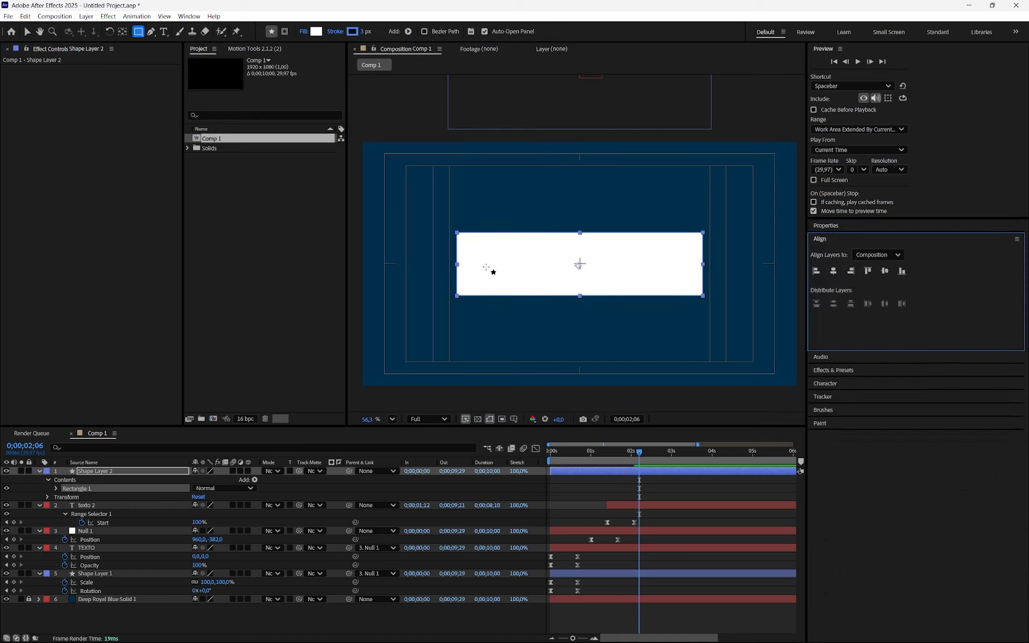
- Place the anchor point of Shape Layer 2 at the rectangle's center
{"action": "left_click", "coordinate": [122, 31]}
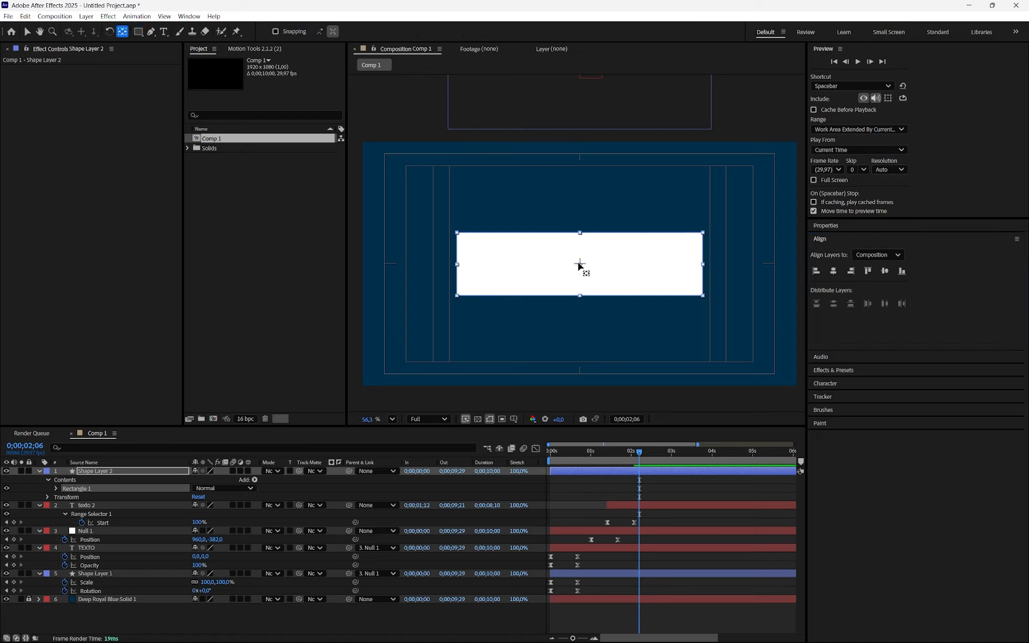
{"action": "left_click", "coordinate": [580, 261]}
{"action": "key", "text": "ctrl+z"}
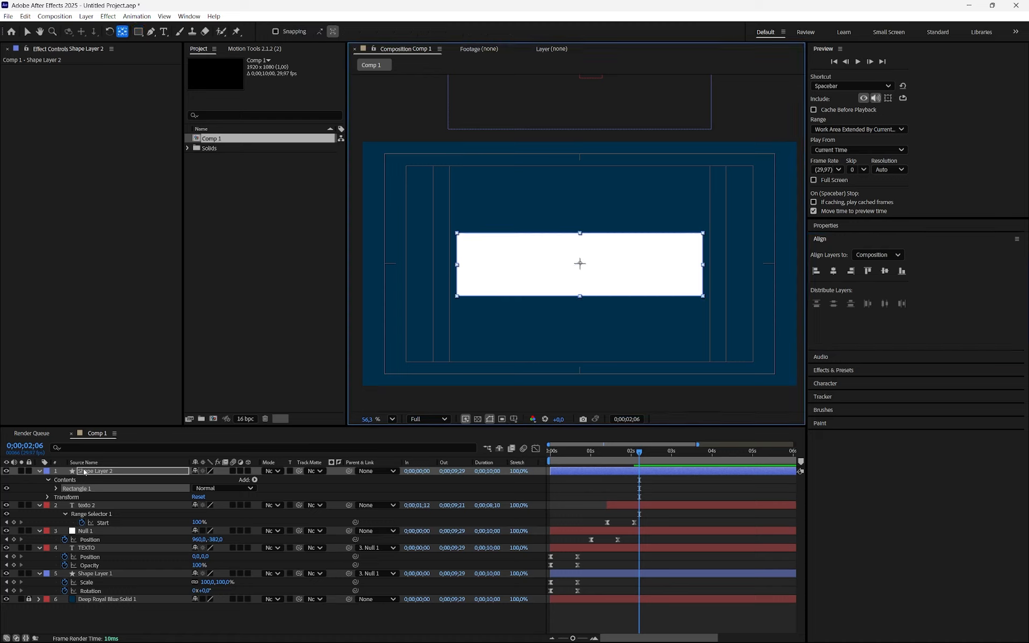
{"action": "left_click", "coordinate": [85, 472]}
{"action": "left_click", "coordinate": [582, 266]}
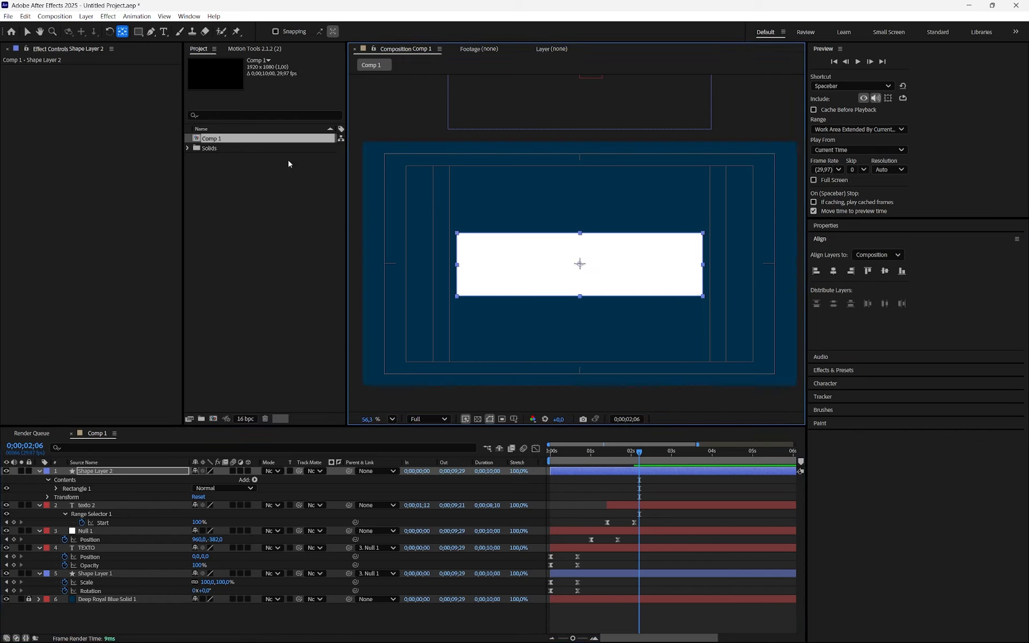
- Remove the fill of the Shape Layer 2 rectangle by setting its fill type to None
{"action": "left_click", "coordinate": [26, 31]}
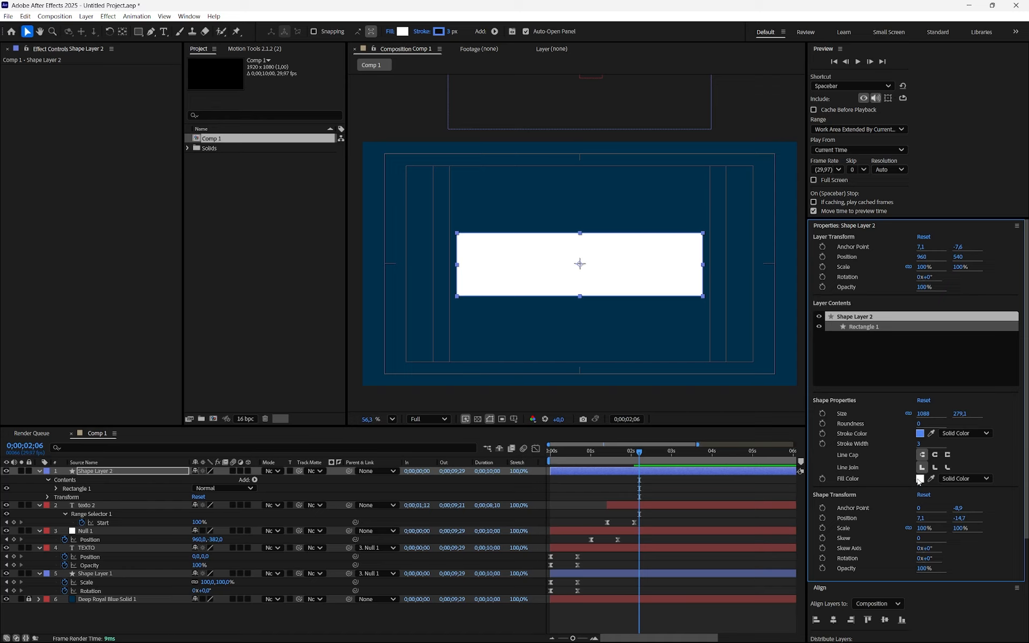
{"action": "left_click", "coordinate": [100, 478]}
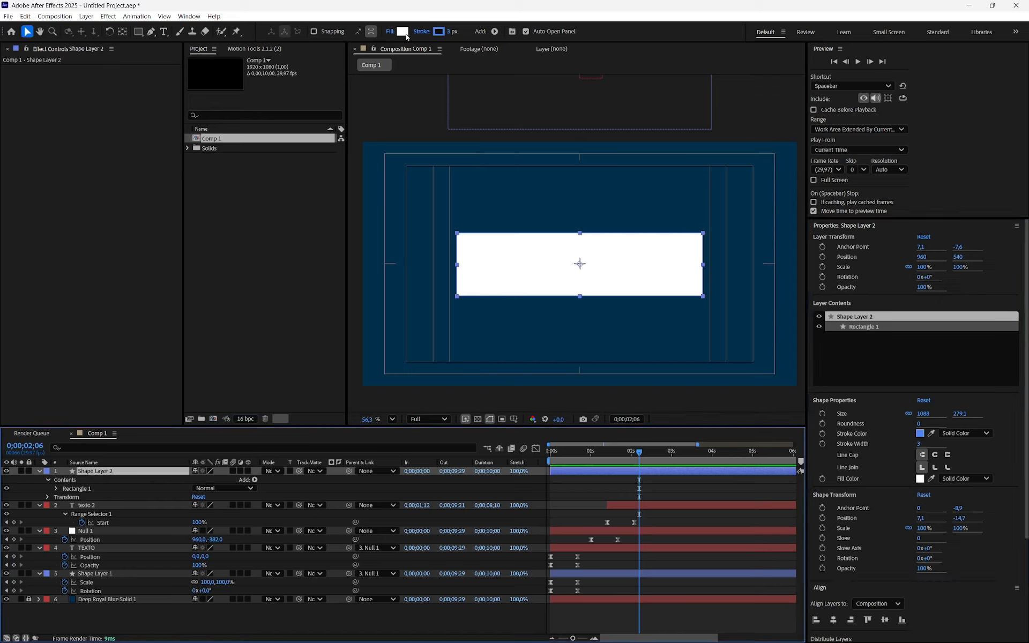
{"action": "left_click", "coordinate": [390, 32]}
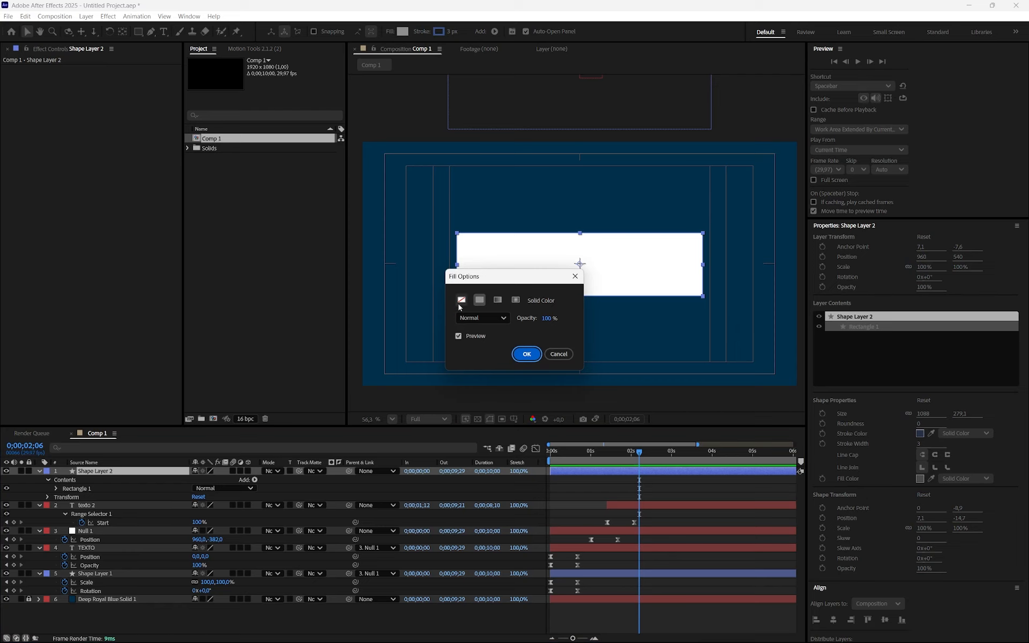
{"action": "left_click", "coordinate": [462, 301]}
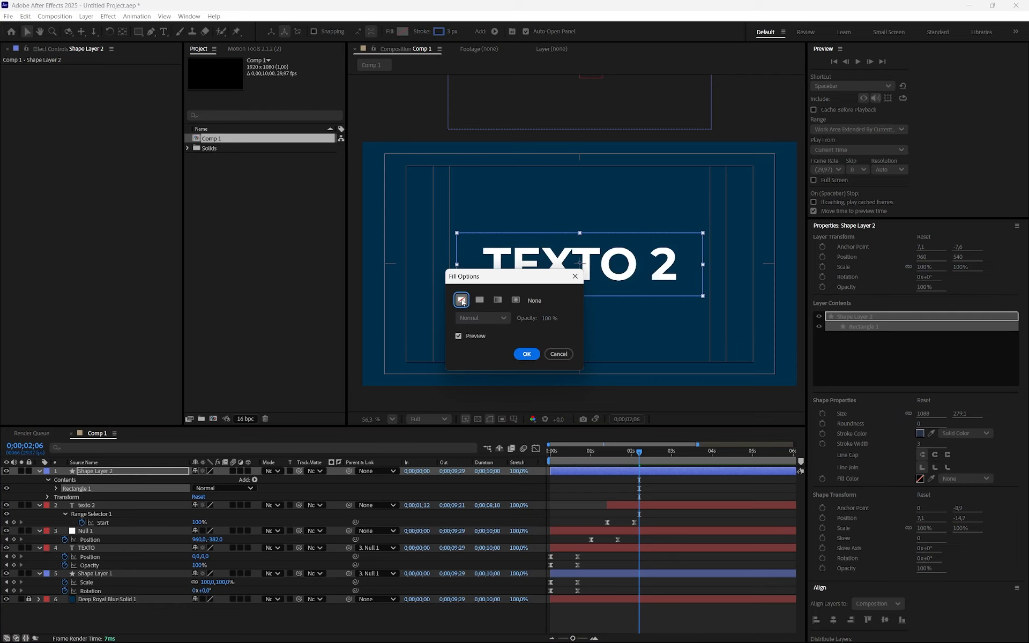
{"action": "left_click", "coordinate": [527, 355]}
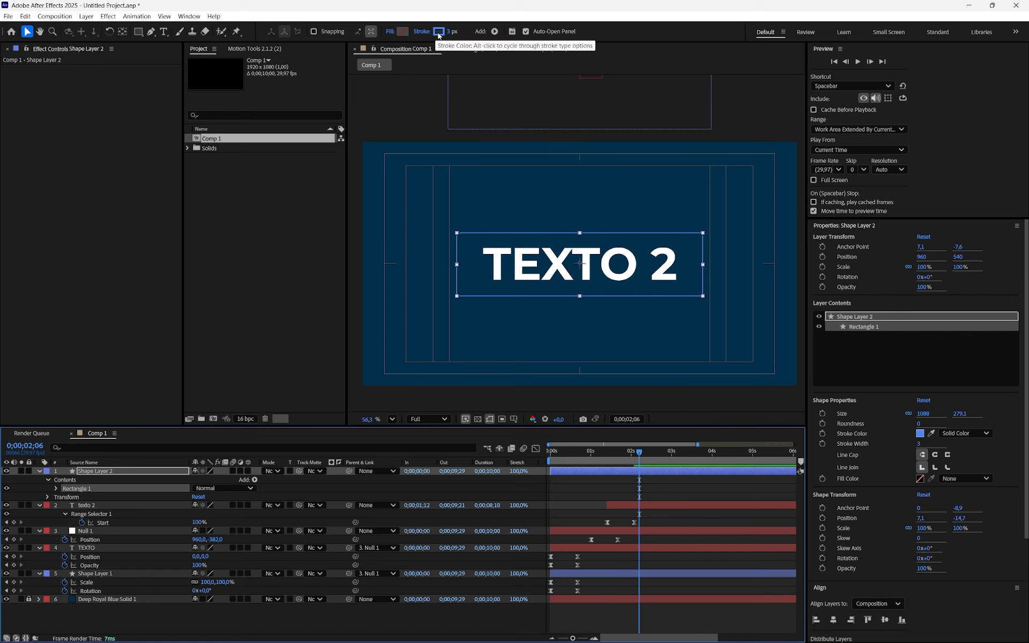
- Give the rectangle a white (FFFFFF) stroke 10 px wide and a corner roundness of 55
{"action": "left_click", "coordinate": [439, 31]}
{"action": "type", "text": "ffffff"}
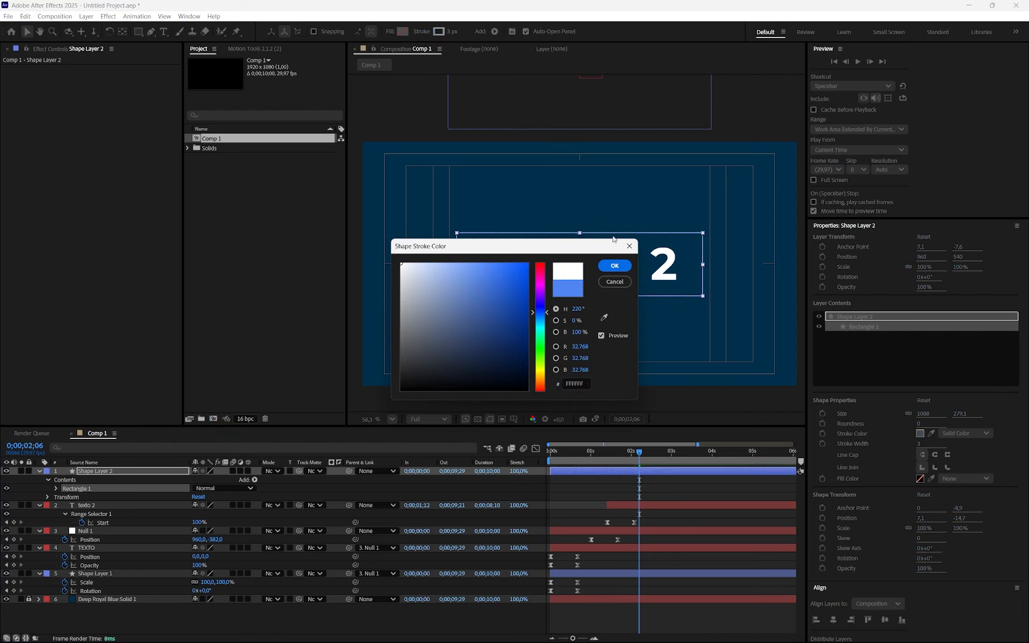
{"action": "left_click", "coordinate": [614, 265]}
{"action": "left_click_drag", "start_coordinate": [451, 33], "coordinate": [455, 33]}
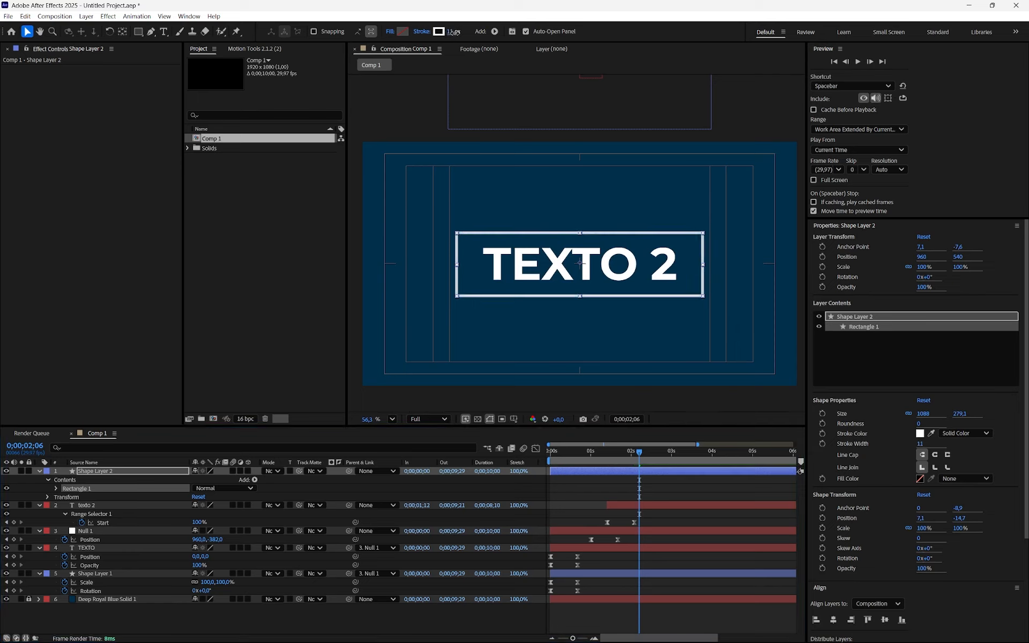
{"action": "left_click", "coordinate": [451, 32]}
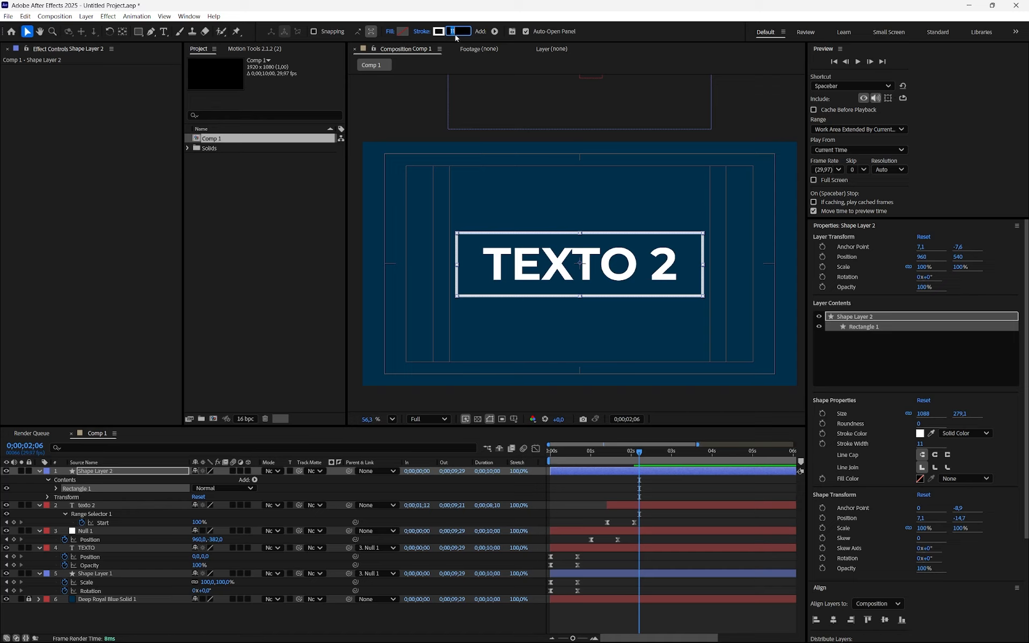
{"action": "type", "text": "10"}
{"action": "key", "text": "Return"}
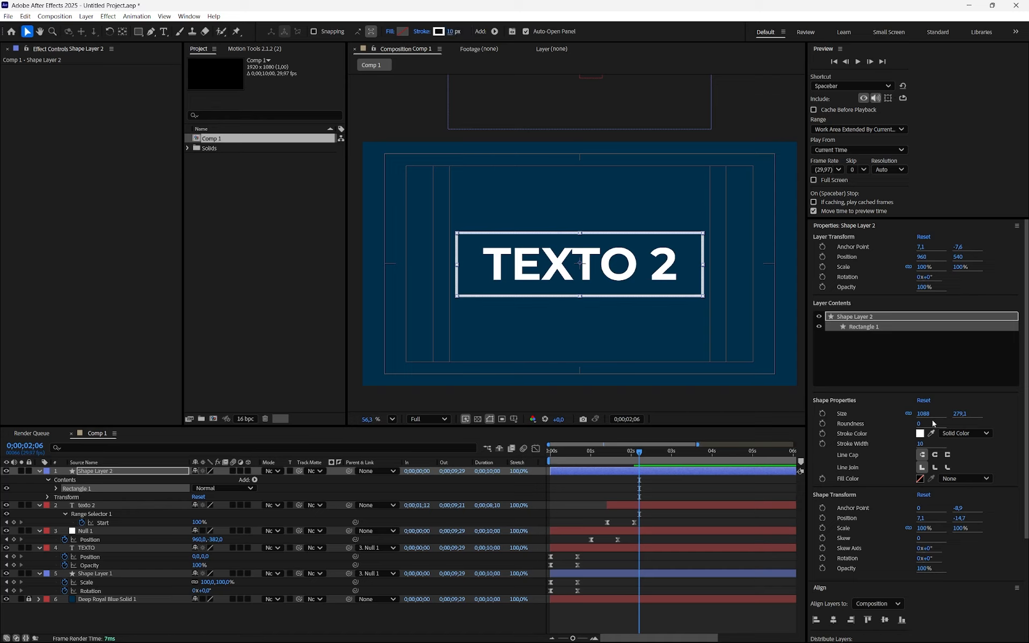
{"action": "left_click_drag", "start_coordinate": [919, 424], "coordinate": [947, 426]}
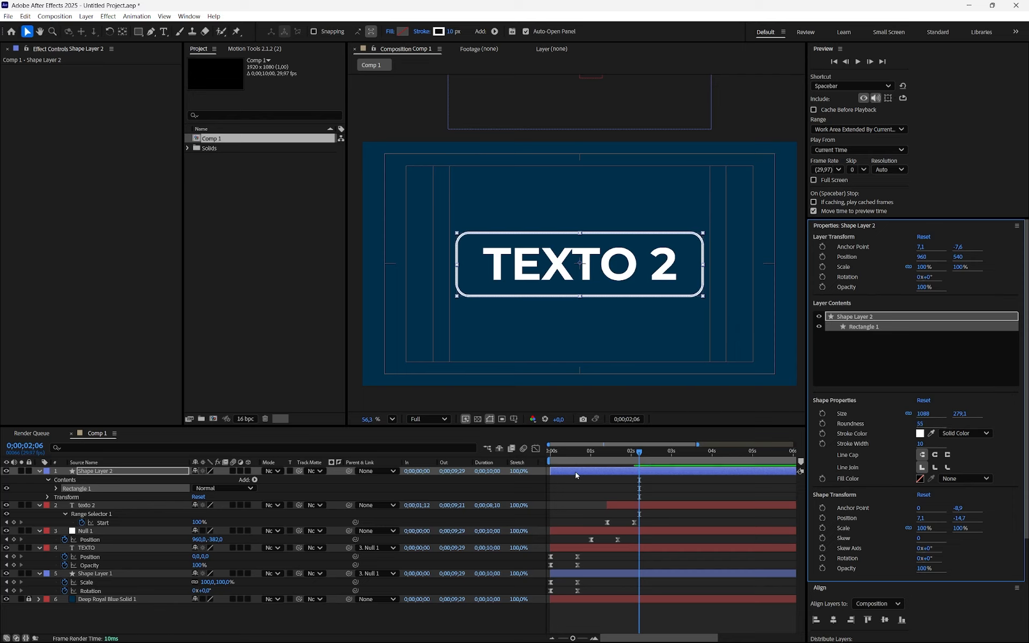
- Shift Shape Layer 2 in time so it begins at 0;00;01;12, together with the texto 2 layer
{"action": "left_click_drag", "start_coordinate": [575, 472], "coordinate": [608, 462]}
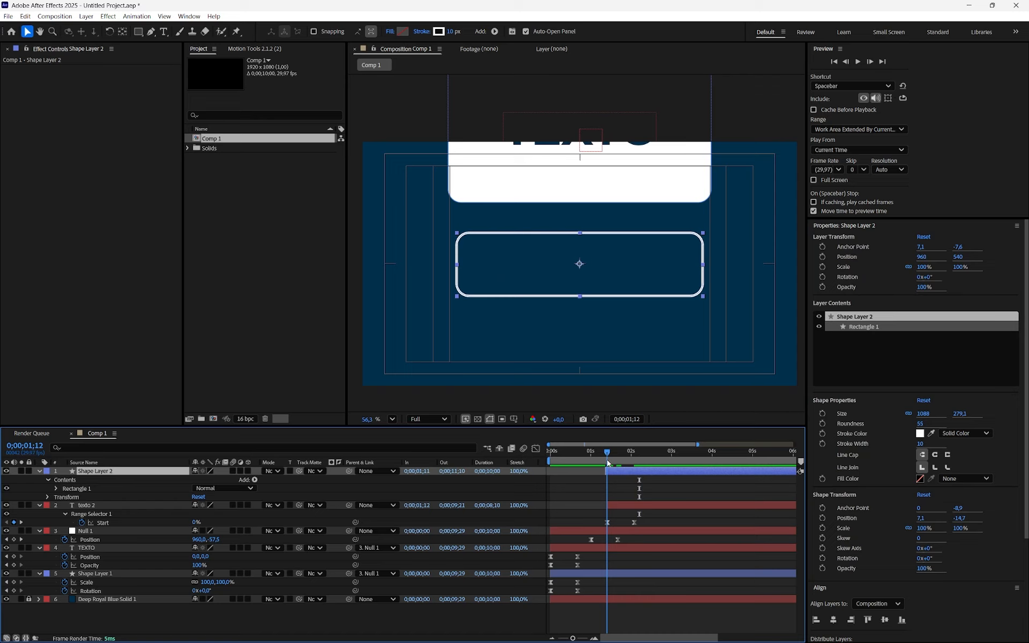
{"action": "left_click", "coordinate": [595, 638]}
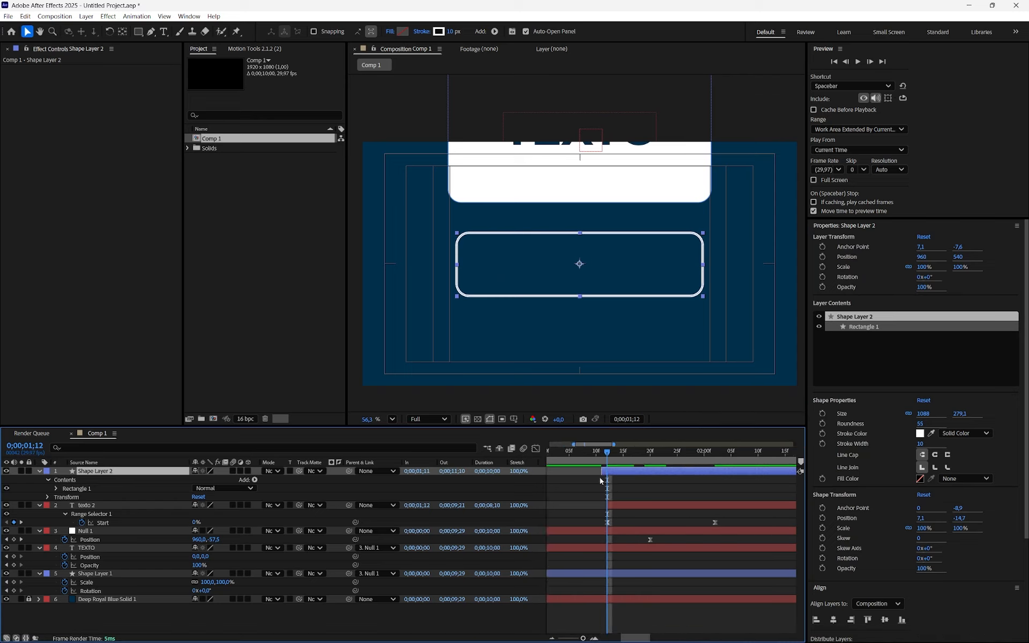
{"action": "left_click_drag", "start_coordinate": [610, 474], "coordinate": [616, 474]}
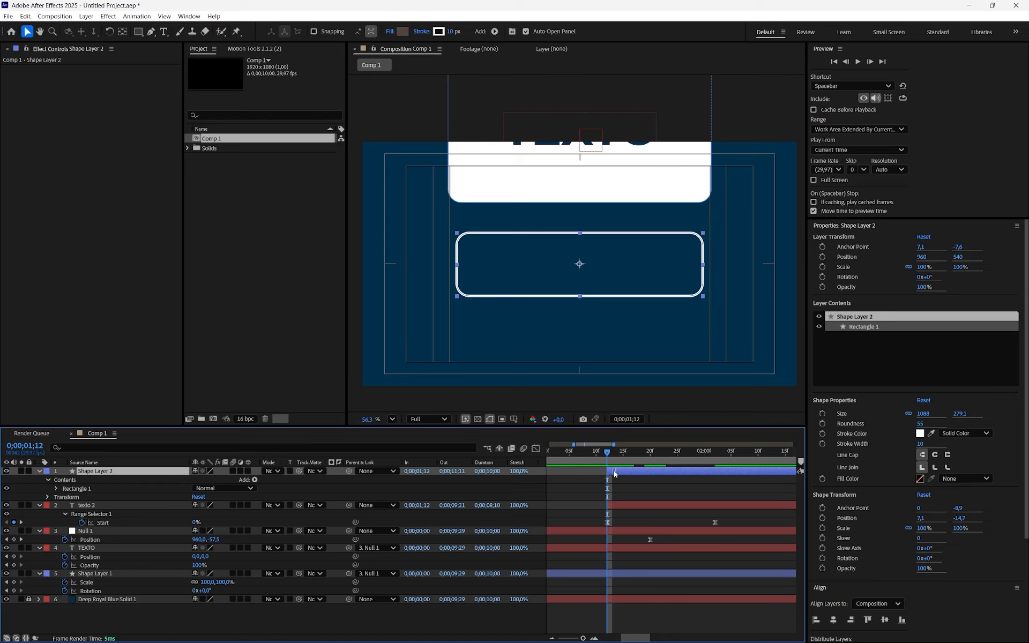
- Add a Trim Paths operation to the contents of Shape Layer 2
{"action": "left_click", "coordinate": [41, 472]}
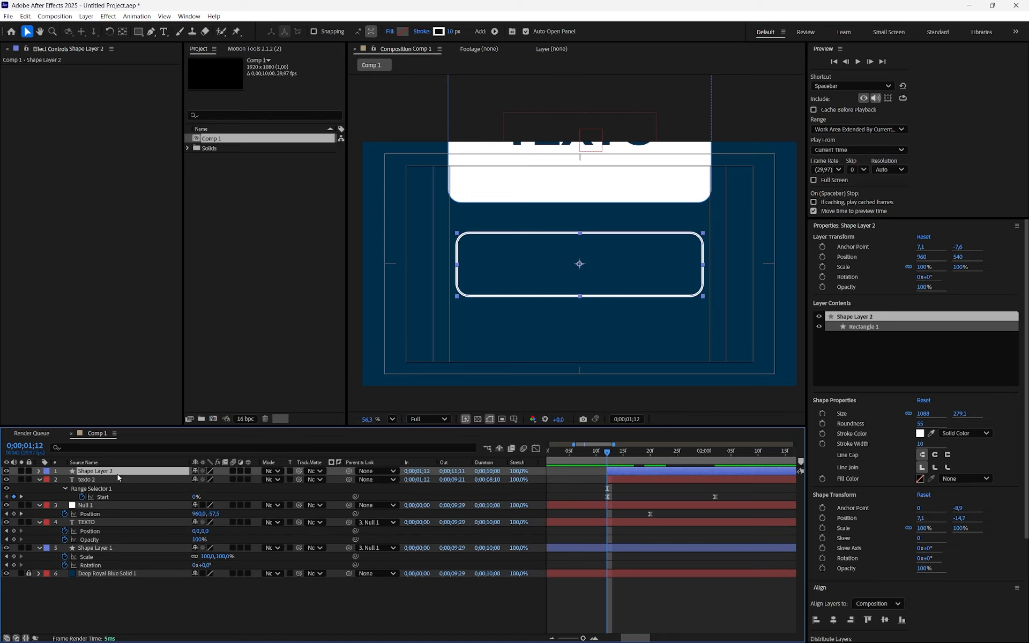
{"action": "left_click", "coordinate": [39, 471]}
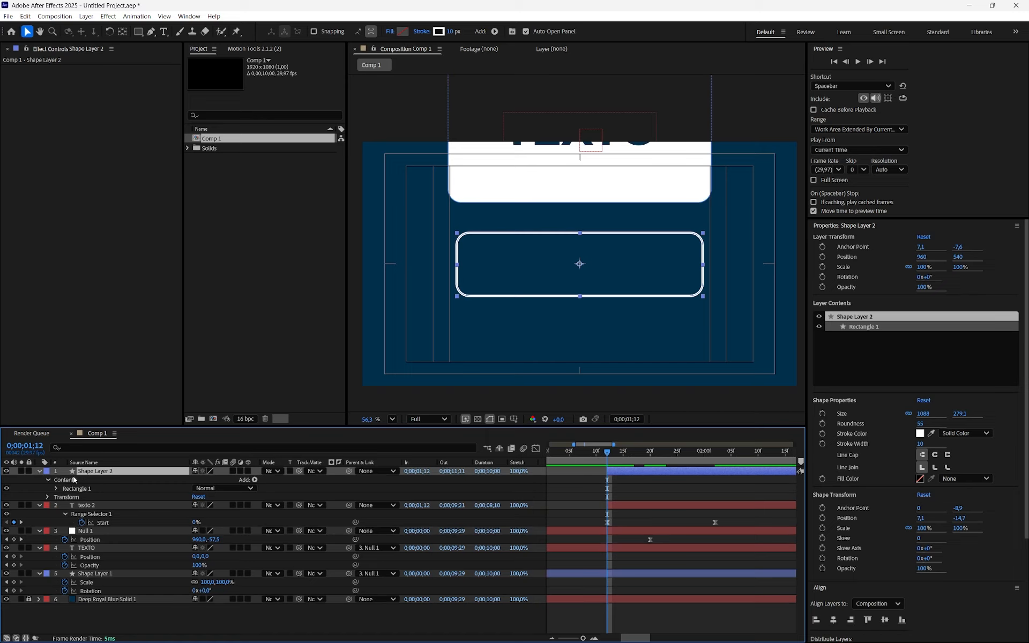
{"action": "left_click", "coordinate": [63, 481]}
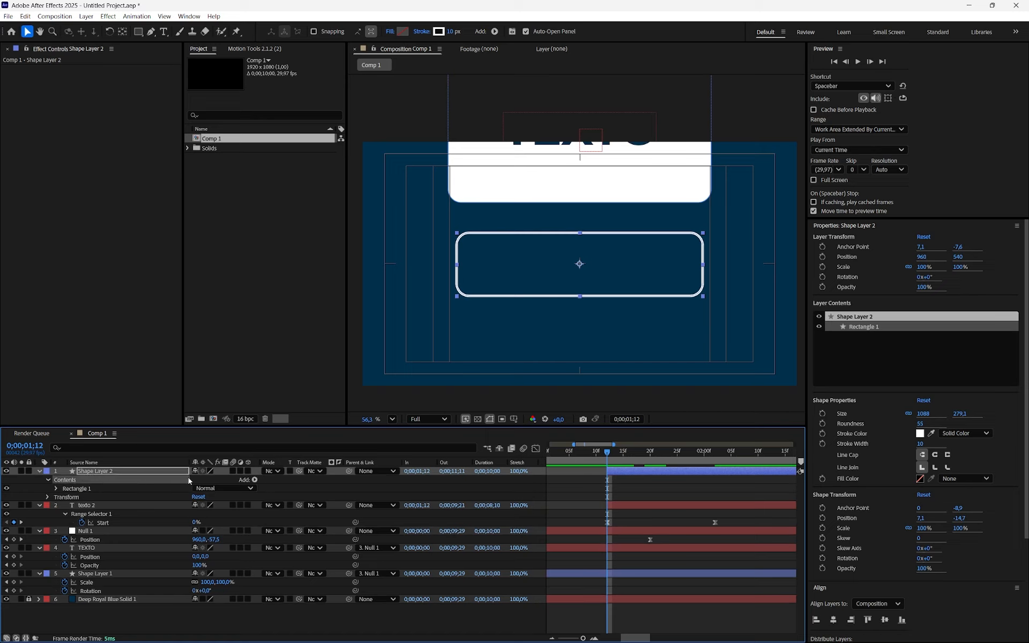
{"action": "left_click", "coordinate": [255, 481]}
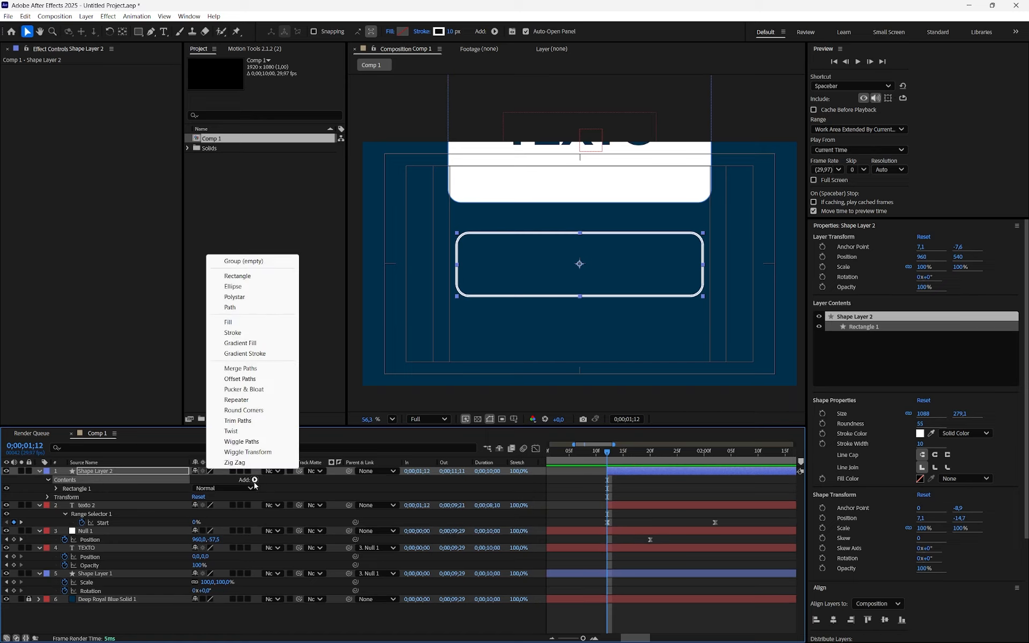
{"action": "left_click", "coordinate": [240, 422]}
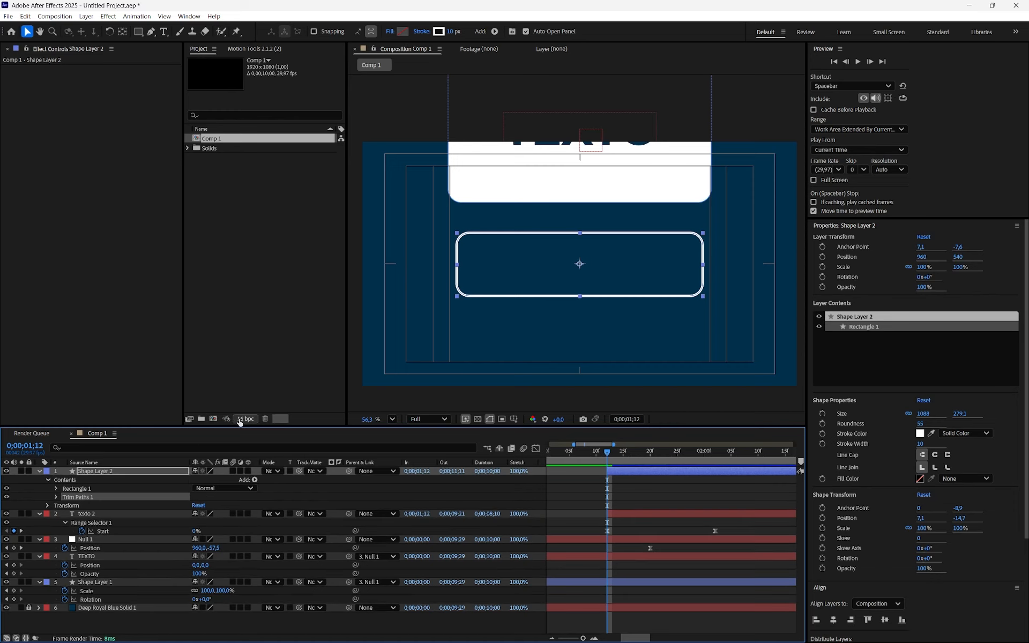
- Keyframe the Trim Paths End value from 0% at 0;00;01;12 to 100% at 0;00;02;02
{"action": "left_click", "coordinate": [57, 497]}
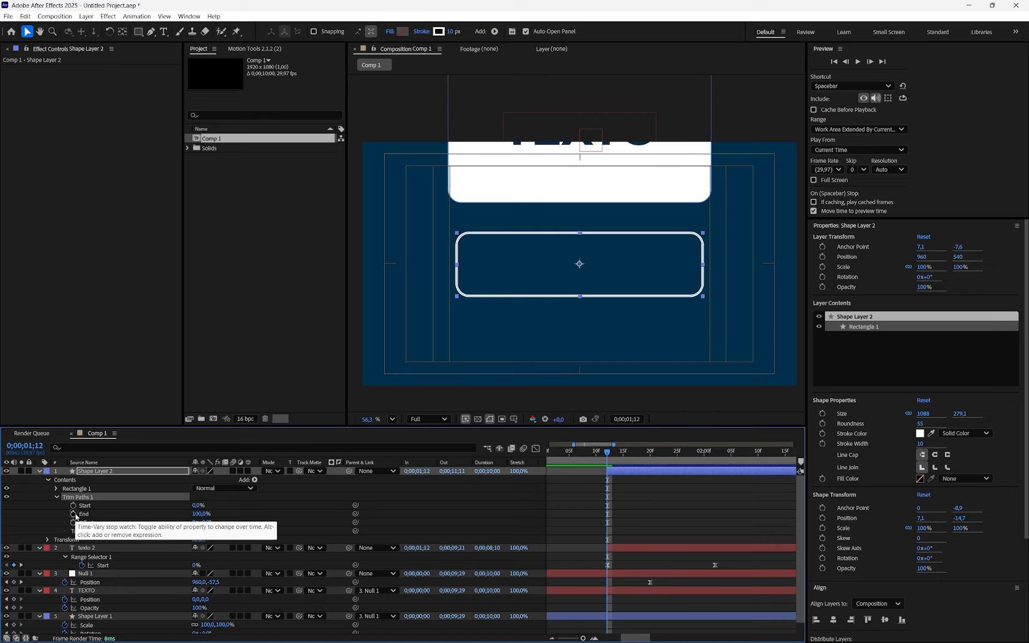
{"action": "left_click", "coordinate": [74, 515]}
{"action": "left_click_drag", "start_coordinate": [624, 458], "coordinate": [717, 458]}
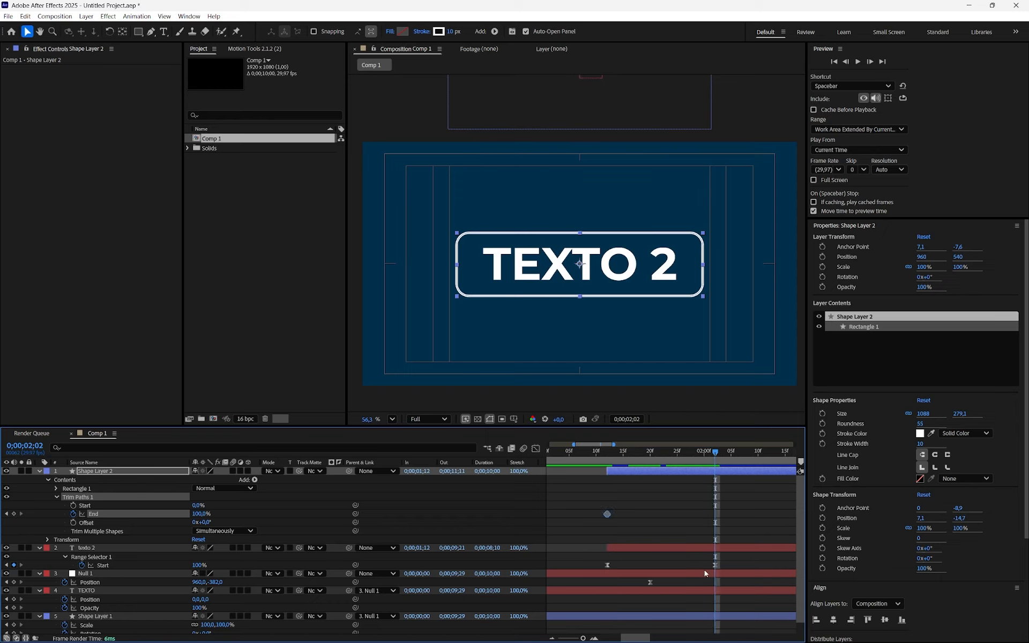
{"action": "left_click", "coordinate": [14, 514]}
{"action": "left_click_drag", "start_coordinate": [622, 460], "coordinate": [610, 459]}
{"action": "left_click_drag", "start_coordinate": [199, 514], "coordinate": [118, 518]}
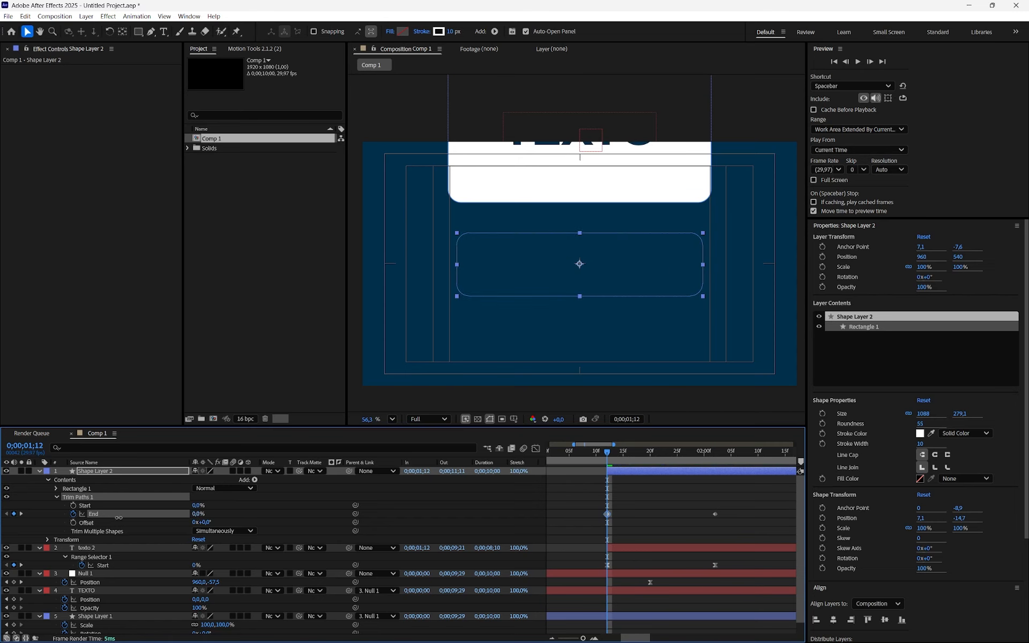
- Apply Easy Ease to both Trim Paths End keyframes
{"action": "left_click_drag", "start_coordinate": [739, 505], "coordinate": [606, 534]}
{"action": "right_click", "coordinate": [608, 516]}
{"action": "mouse_move", "coordinate": [696, 505]}
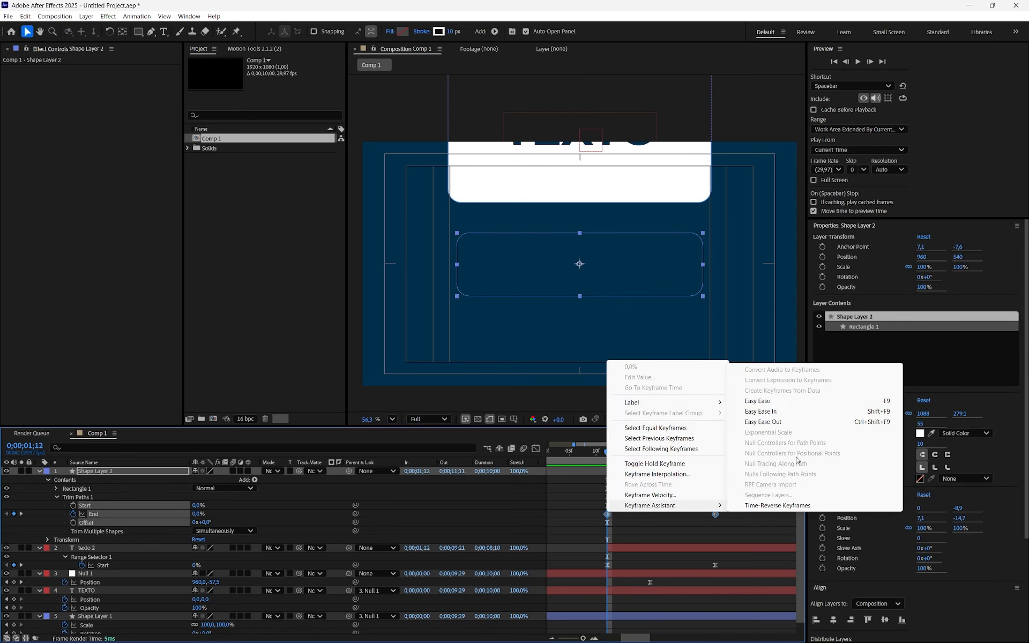
{"action": "left_click", "coordinate": [786, 402]}
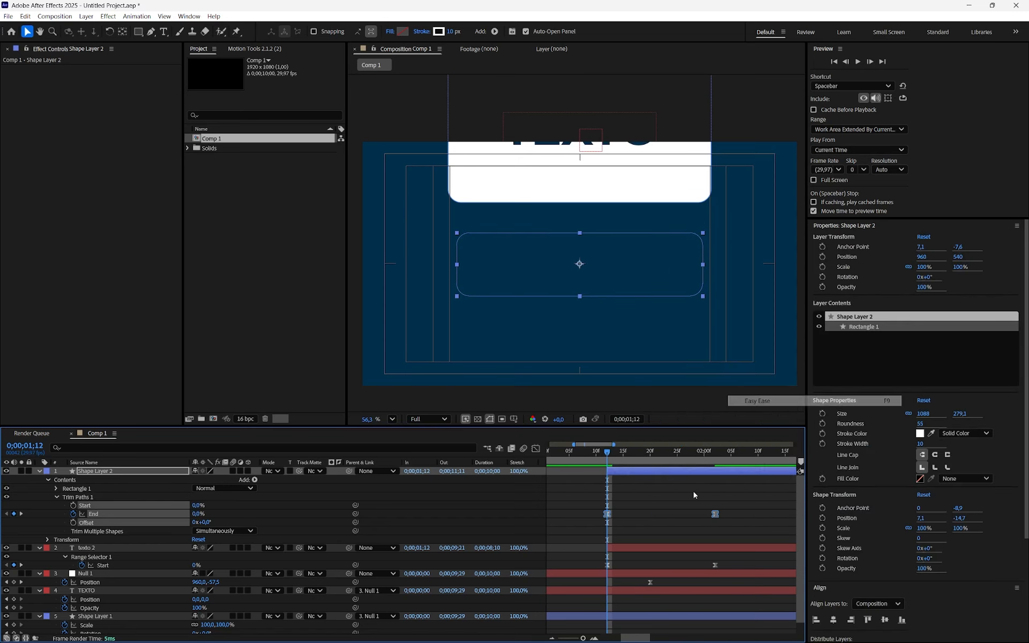
- Preview the whole animation from the start several times to check the outline drawing itself around TEXTO 2
{"action": "left_click", "coordinate": [552, 638]}
{"action": "left_click", "coordinate": [553, 637]}
{"action": "left_click_drag", "start_coordinate": [577, 455], "coordinate": [520, 456]}
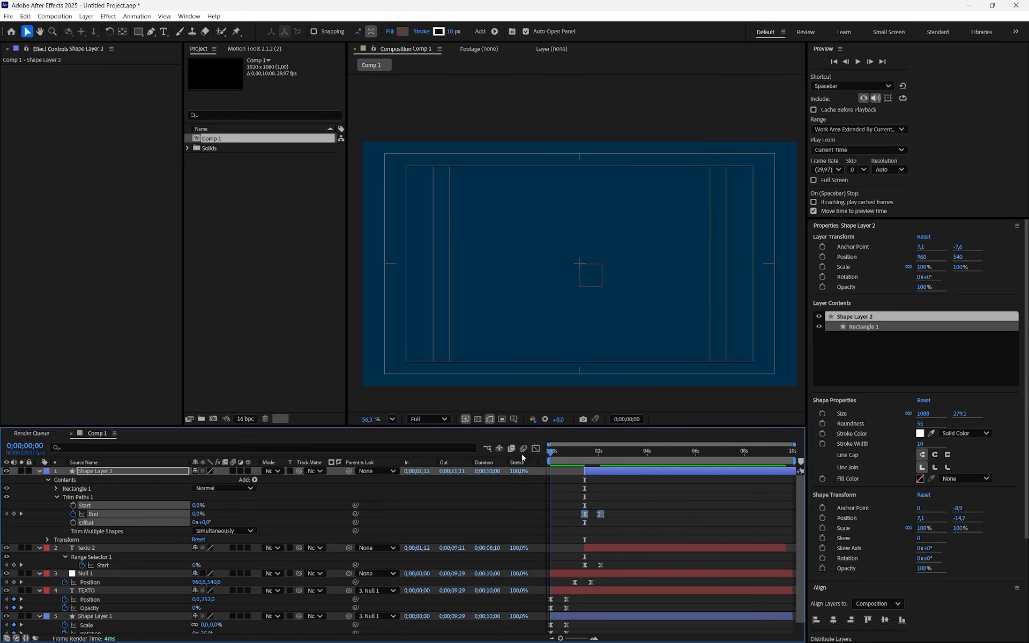
{"action": "key", "text": "space"}
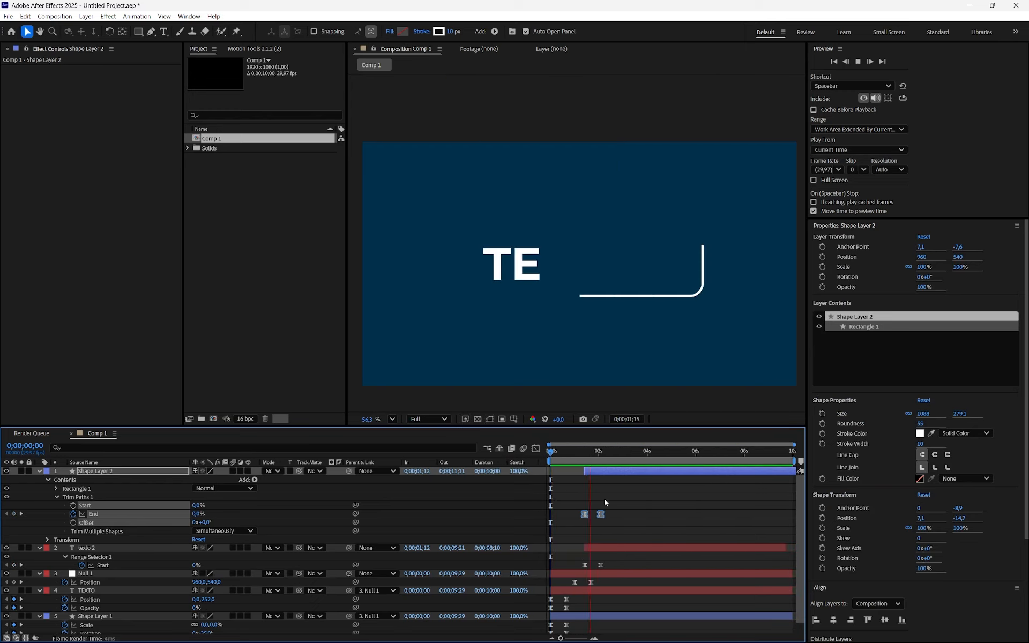
{"action": "key", "text": "space"}
{"action": "left_click_drag", "start_coordinate": [593, 454], "coordinate": [515, 458]}
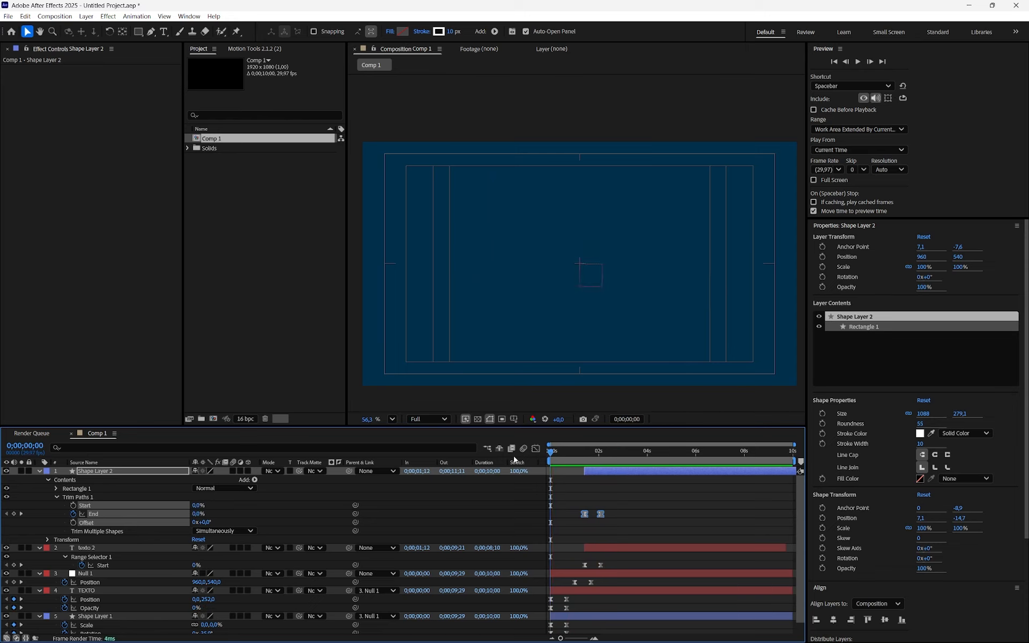
{"action": "key", "text": "space"}
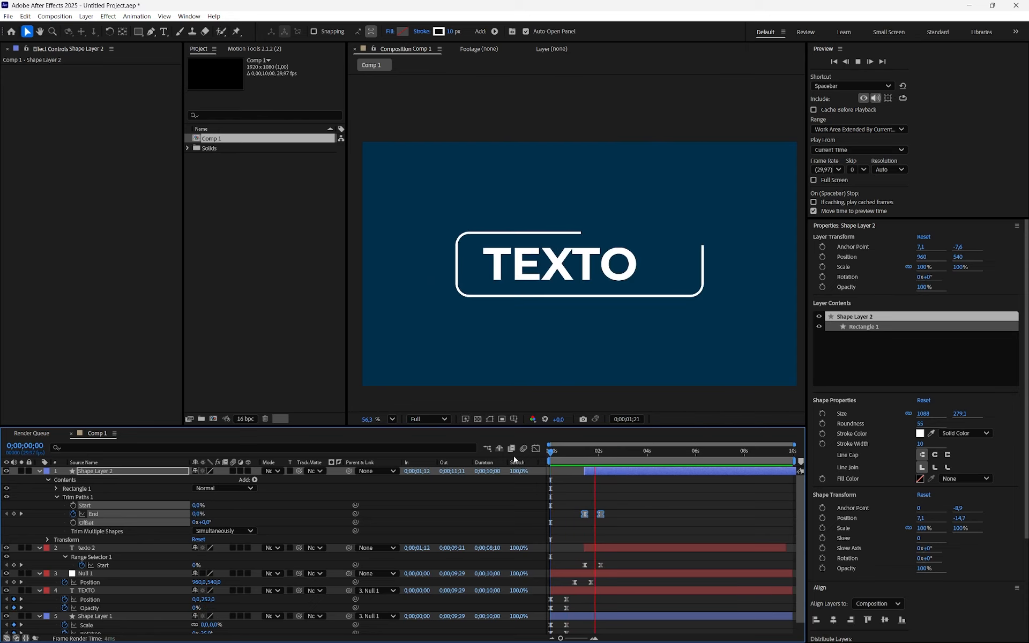
{"action": "left_click_drag", "start_coordinate": [585, 454], "coordinate": [505, 454]}
{"action": "key", "text": "space"}
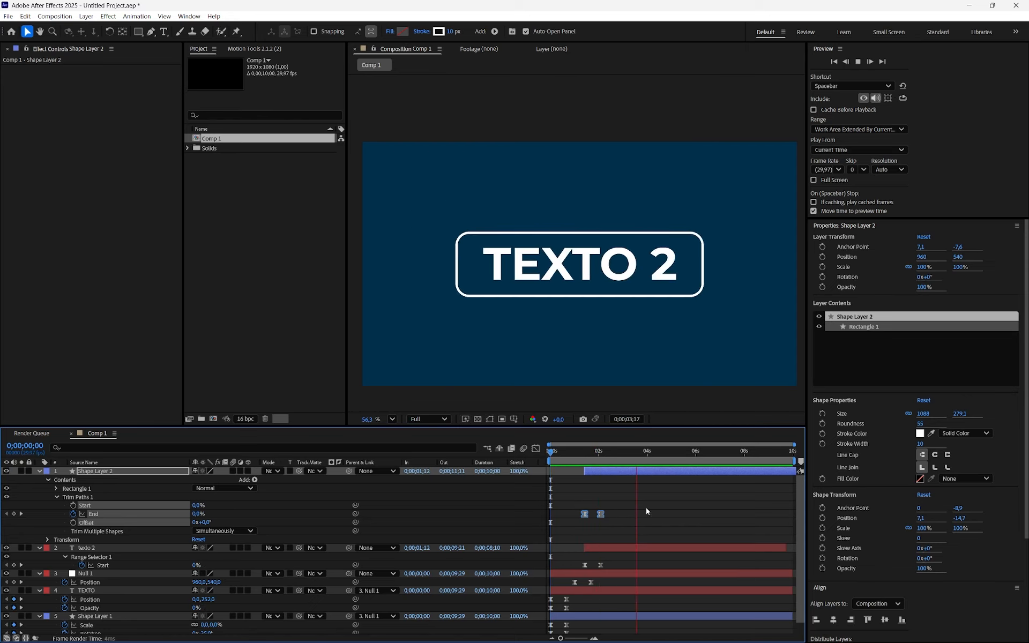
{"action": "key", "text": "space"}
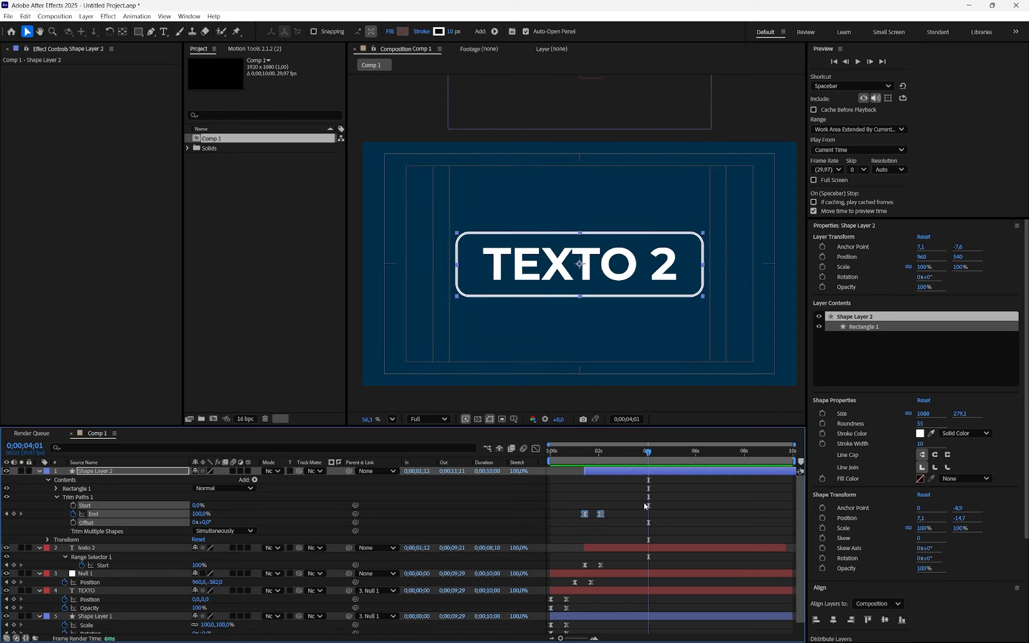
- Delete Shape Layer 2, texto 2, Null 1, TEXTO and Shape Layer 1, keeping only the Deep Royal Blue solid
{"action": "left_click", "coordinate": [88, 462]}
{"action": "left_click", "coordinate": [97, 473]}
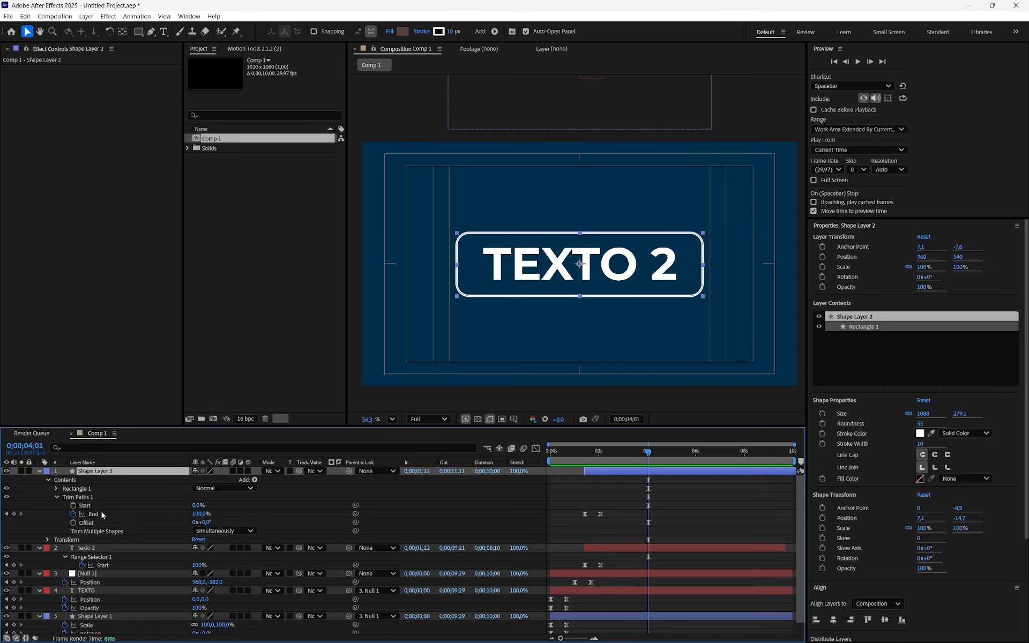
{"action": "scroll", "coordinate": [102, 515], "scroll_direction": "down", "scroll_amount": 1}
{"action": "left_click", "coordinate": [103, 538]}
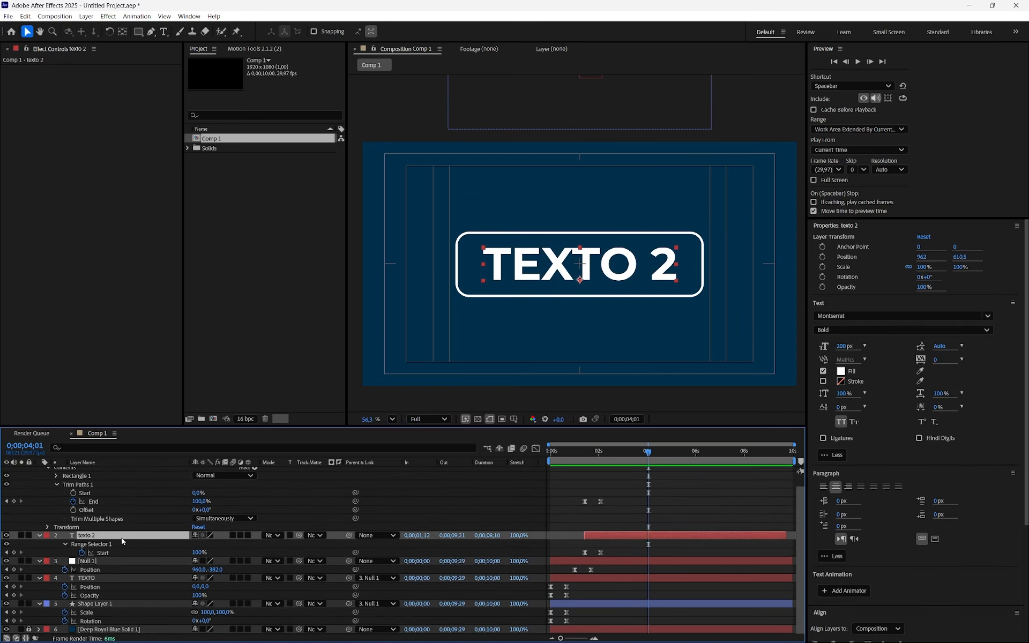
{"action": "scroll", "coordinate": [121, 496], "scroll_direction": "up", "scroll_amount": 1}
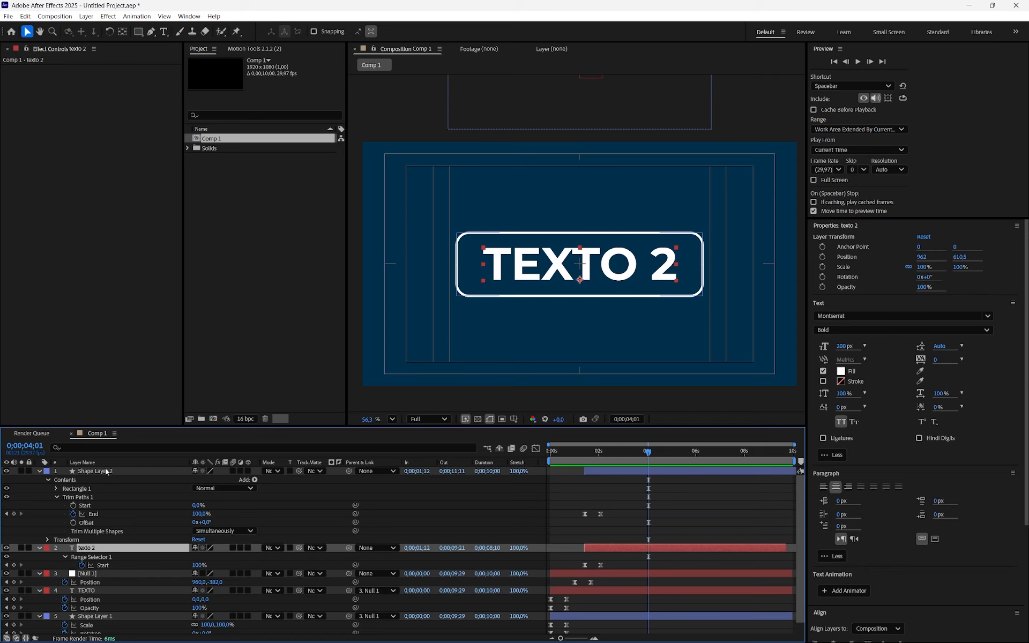
{"action": "left_click", "coordinate": [106, 472]}
{"action": "scroll", "coordinate": [94, 536], "scroll_direction": "down", "scroll_amount": 1}
{"action": "left_click", "coordinate": [95, 537], "text": "ctrl"}
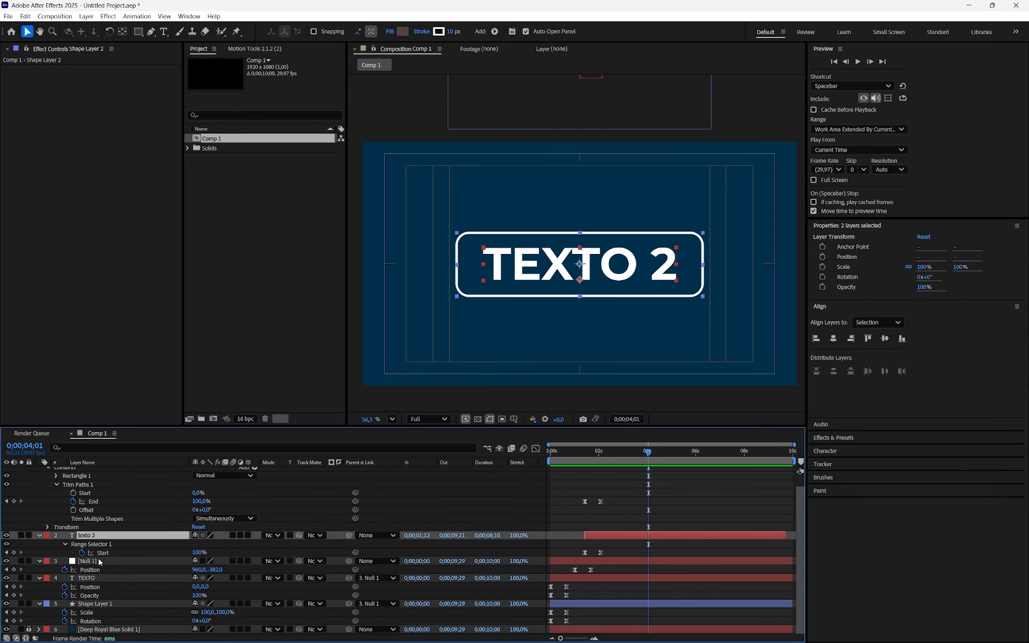
{"action": "left_click", "coordinate": [97, 561], "text": "ctrl"}
{"action": "left_click", "coordinate": [90, 579], "text": "ctrl"}
{"action": "left_click", "coordinate": [92, 605], "text": "ctrl"}
{"action": "scroll", "coordinate": [98, 594], "scroll_direction": "up", "scroll_amount": 1}
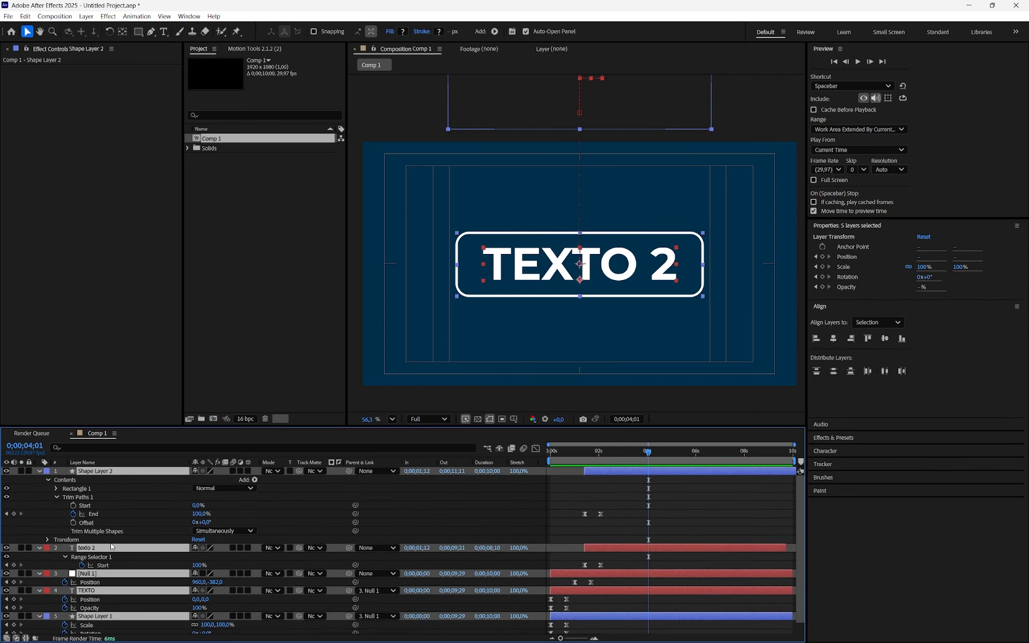
{"action": "key", "text": "Delete"}
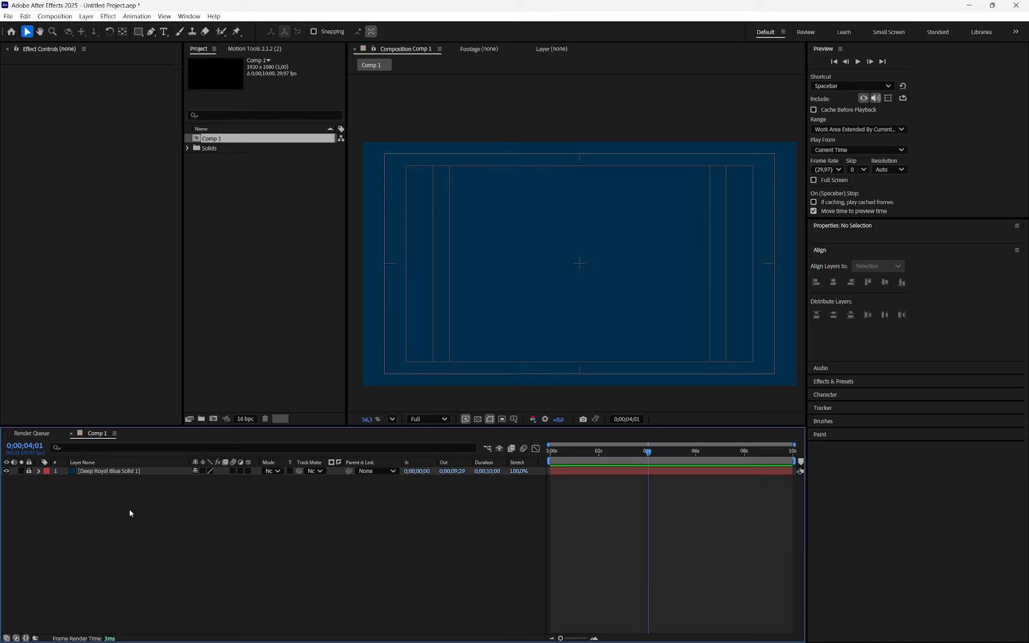
- Draw a rectangle about 409 by 439 px in the composition's lower-left area and move its anchor point to its centre
{"action": "left_click", "coordinate": [141, 36]}
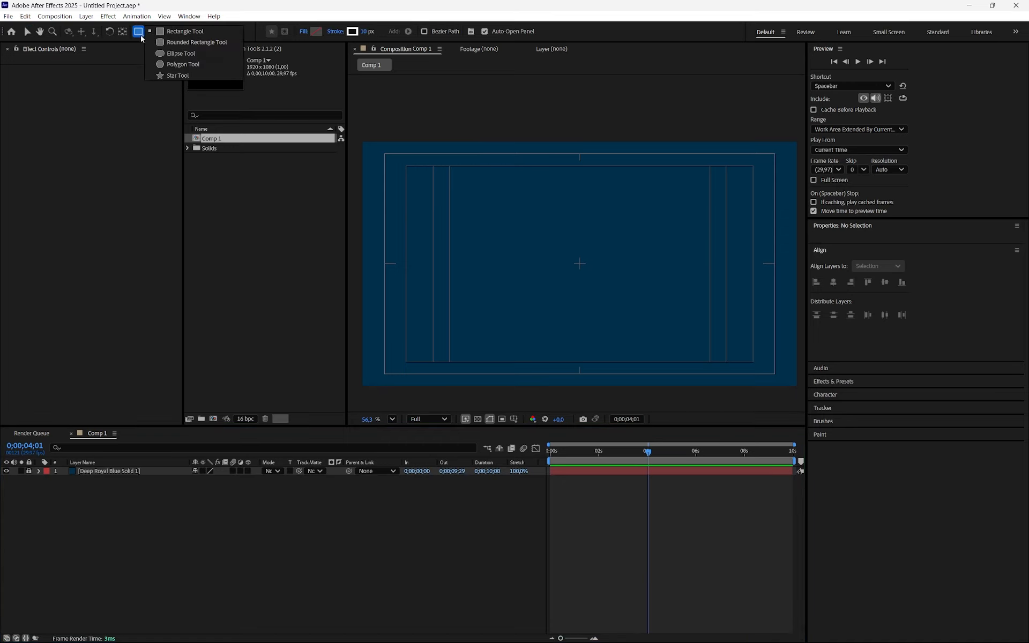
{"action": "left_click", "coordinate": [172, 35]}
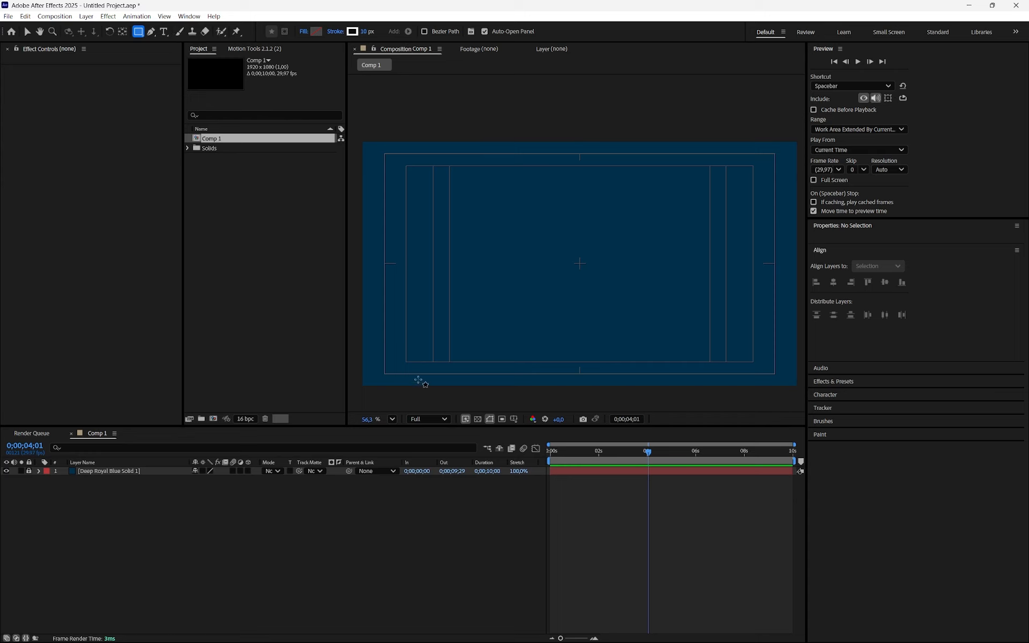
{"action": "mouse_move", "coordinate": [407, 363]}
{"action": "left_mouse_down"}
{"action": "mouse_move", "coordinate": [480, 276]}
{"action": "mouse_move", "coordinate": [512, 260]}
{"action": "mouse_move", "coordinate": [501, 262]}
{"action": "left_mouse_up"}
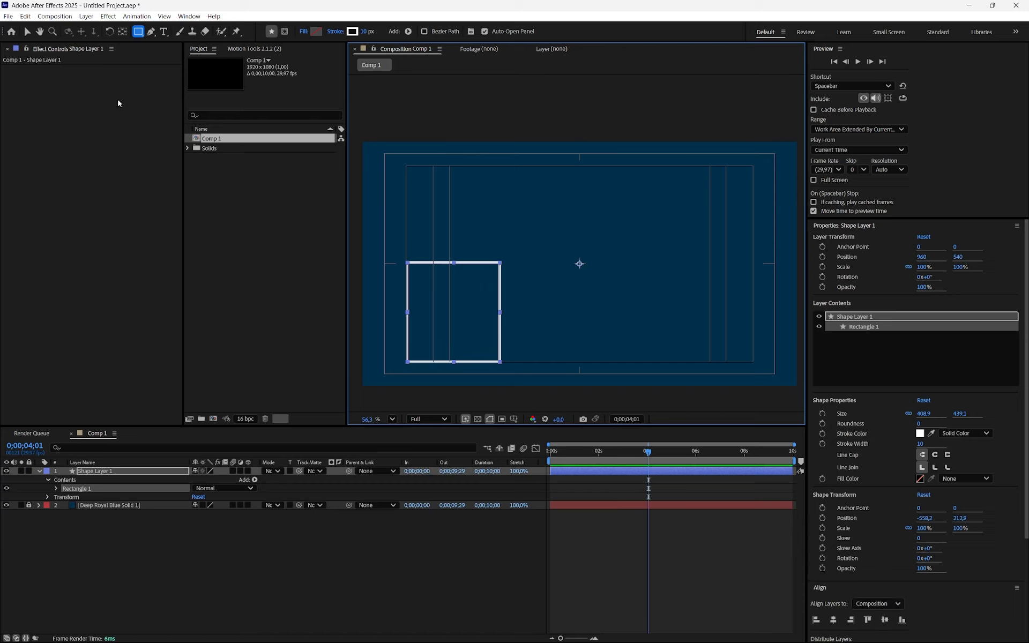
{"action": "left_click", "coordinate": [122, 31]}
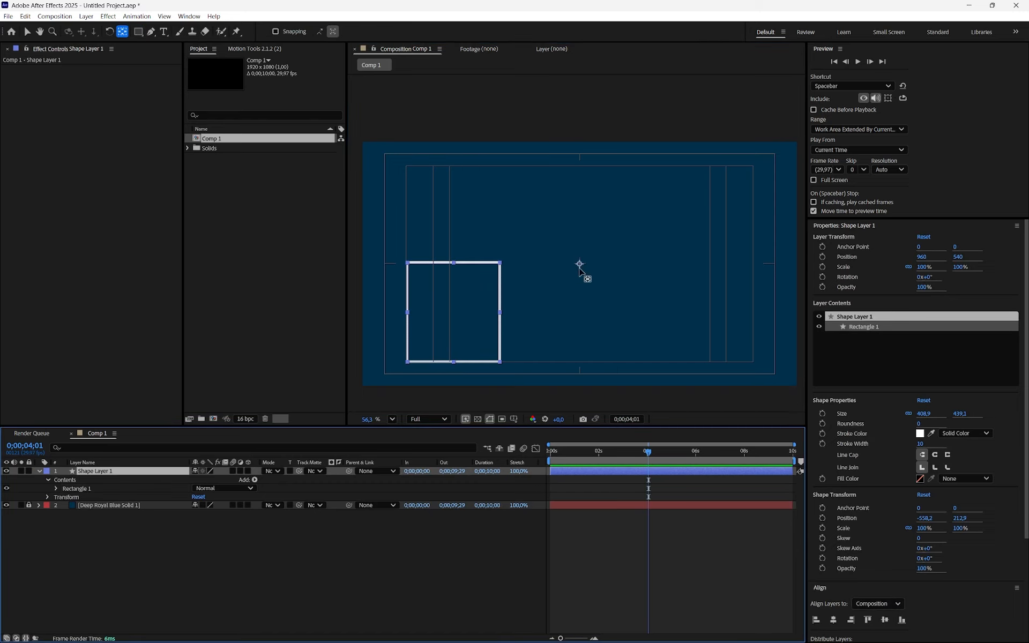
{"action": "left_click_drag", "start_coordinate": [580, 268], "coordinate": [453, 312]}
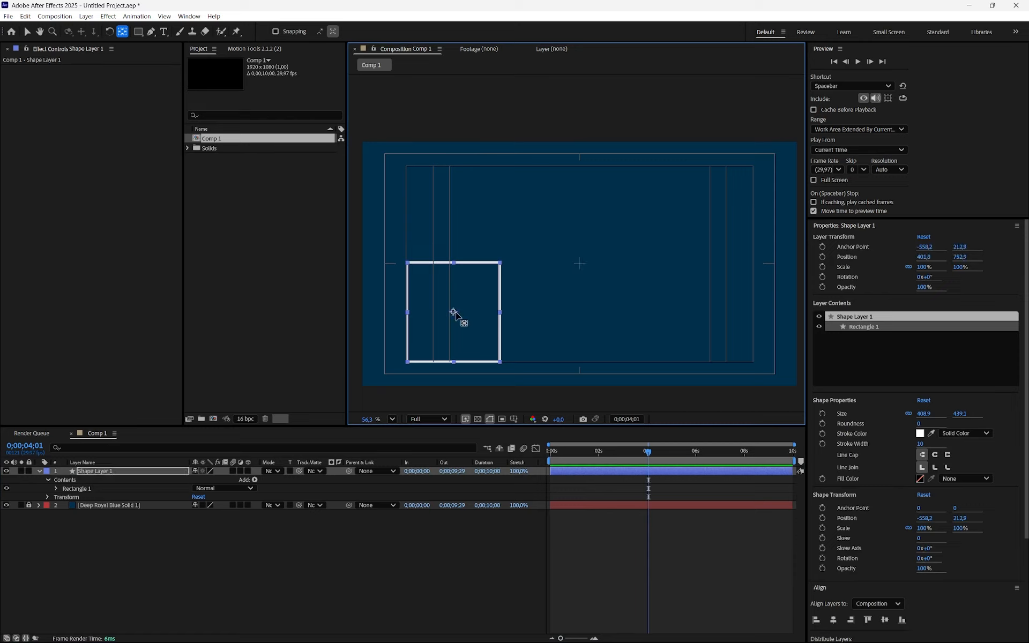
- Give the rectangle on Shape Layer 1 a solid white FFFFFF fill
{"action": "left_click", "coordinate": [919, 479]}
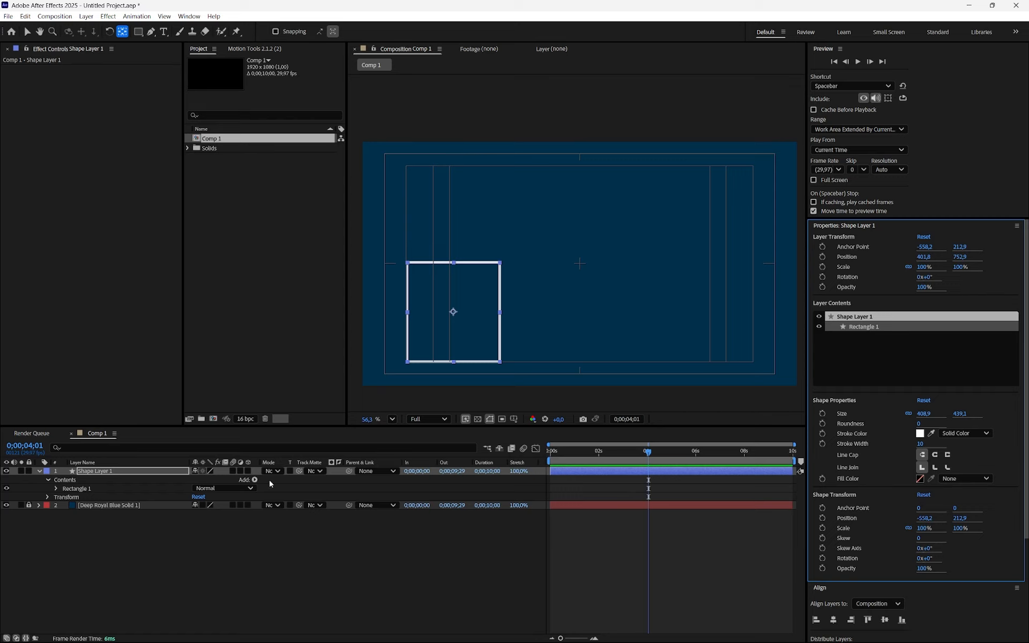
{"action": "left_click", "coordinate": [107, 471]}
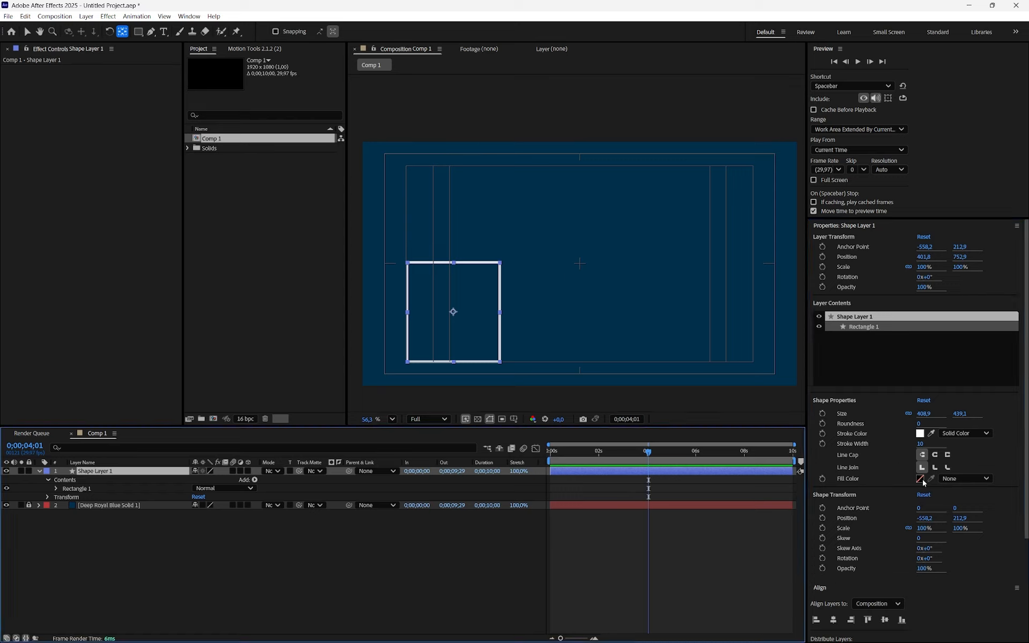
{"action": "left_click", "coordinate": [962, 479]}
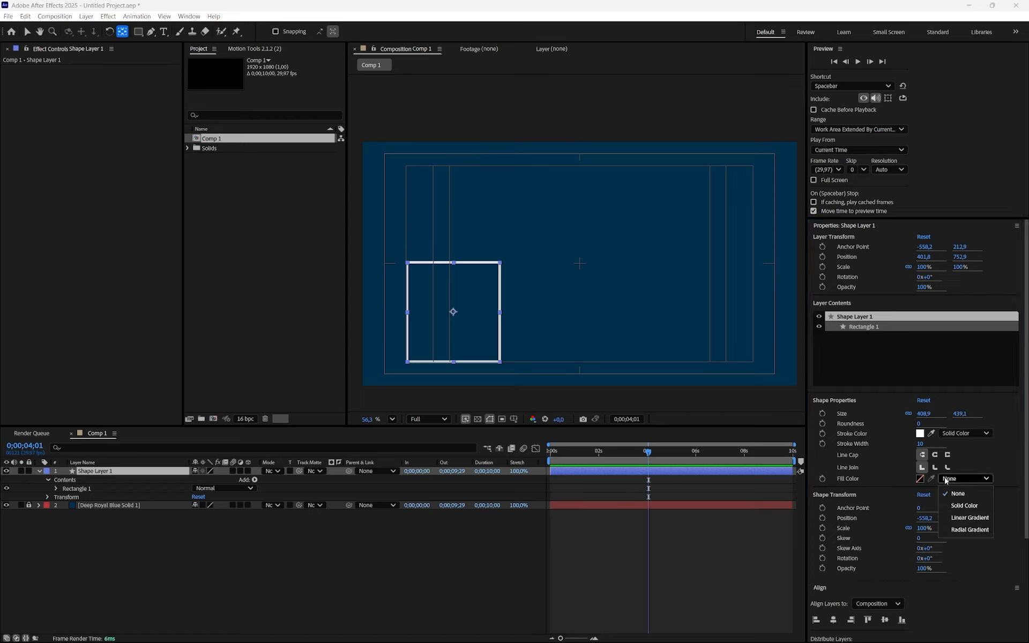
{"action": "left_click", "coordinate": [965, 506]}
{"action": "left_click", "coordinate": [922, 479]}
{"action": "left_click_drag", "start_coordinate": [469, 304], "coordinate": [380, 232]}
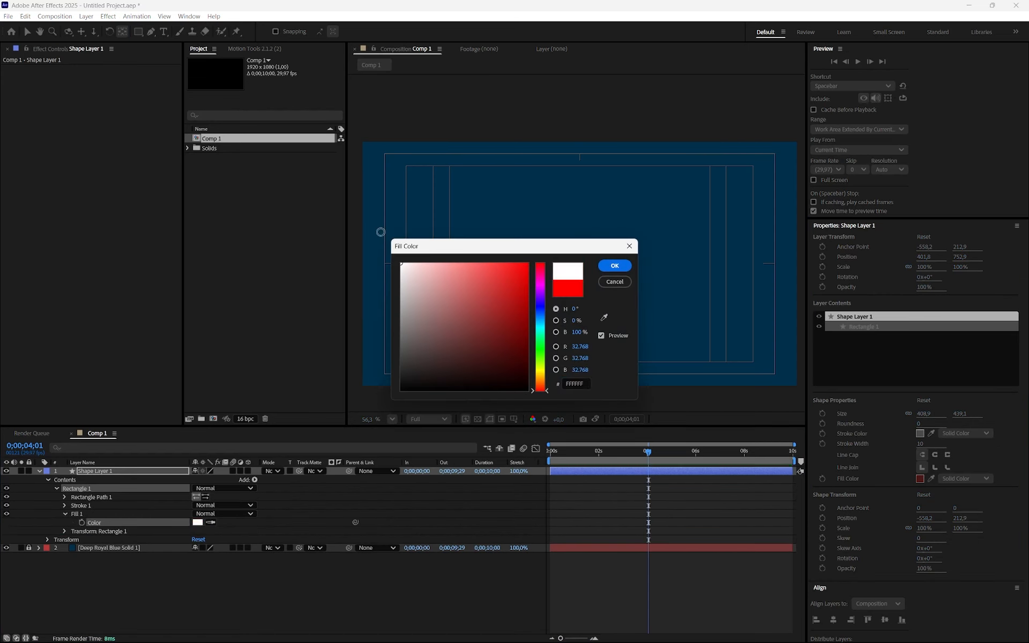
{"action": "left_click", "coordinate": [611, 265]}
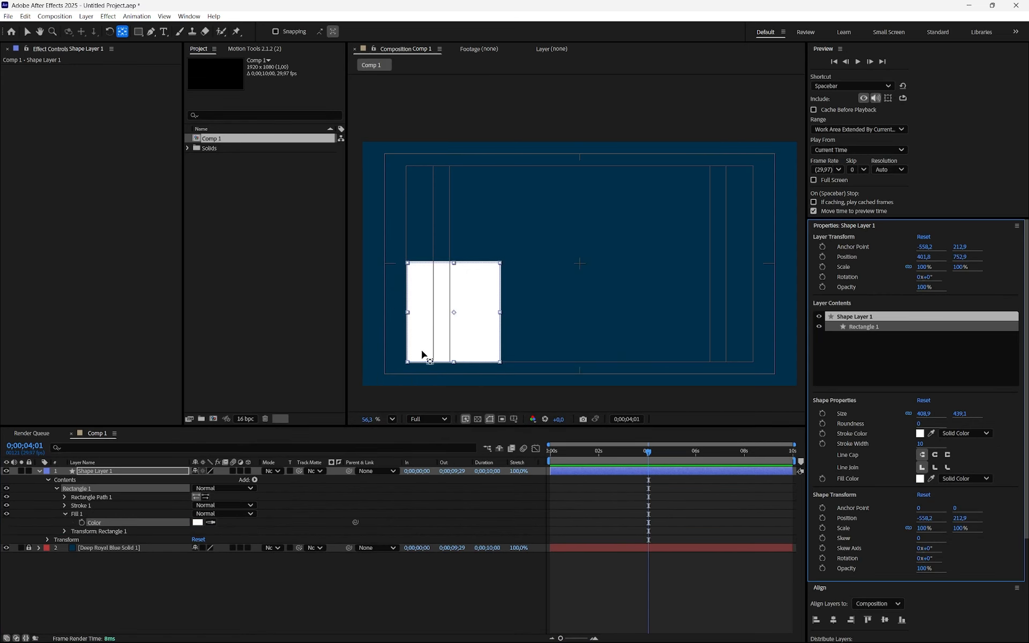
- Centre Shape Layer 1 vertically in the composition with Align
{"action": "left_click", "coordinate": [148, 576]}
{"action": "left_click", "coordinate": [107, 471]}
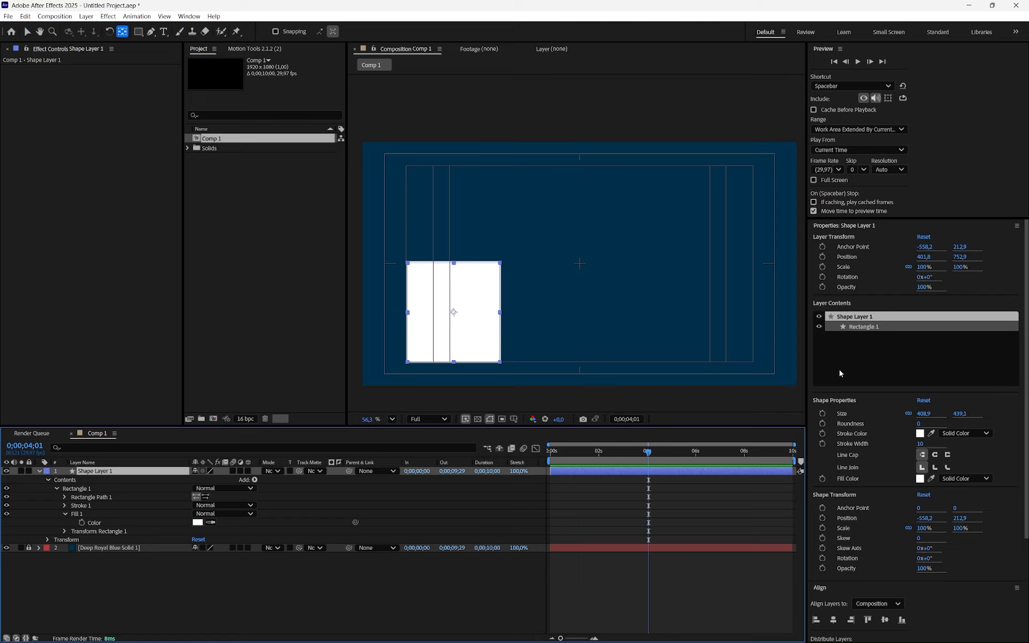
{"action": "left_click", "coordinate": [836, 226]}
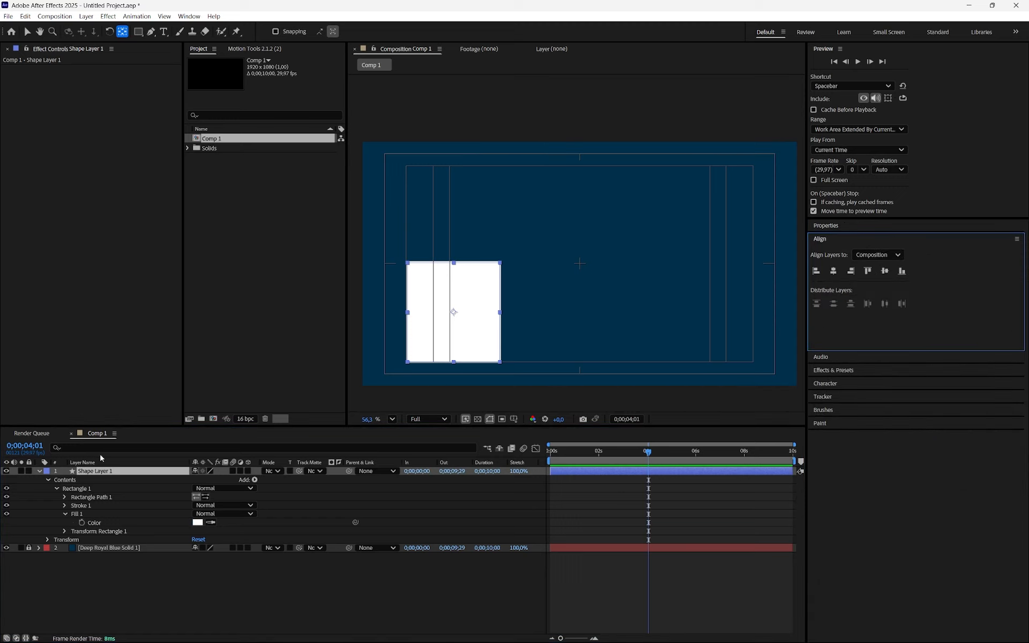
{"action": "left_click", "coordinate": [885, 271]}
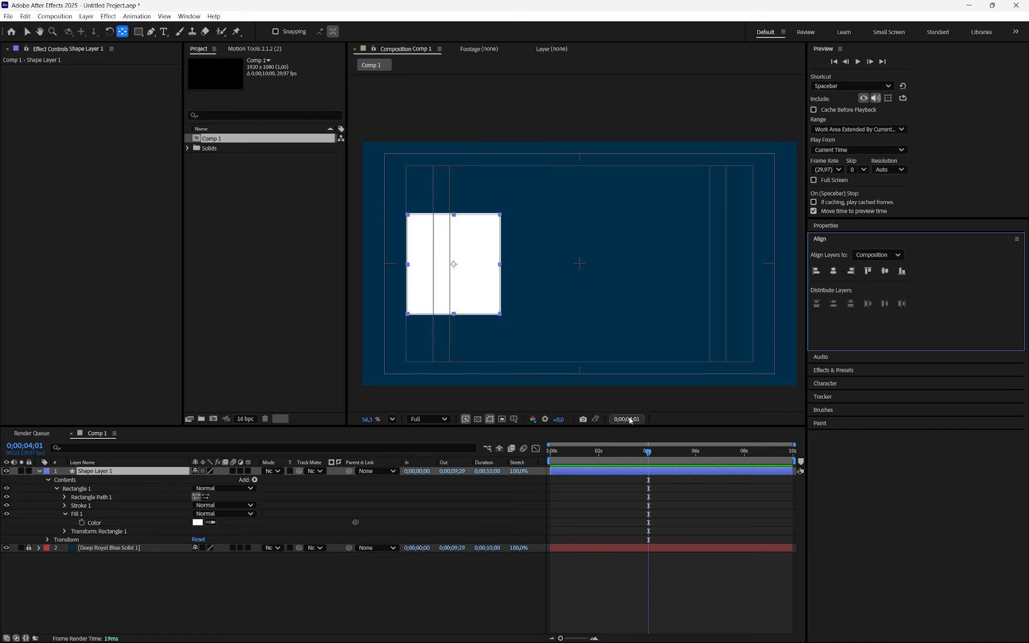
- Keyframe Shape Layer 1's Position from 1390,8, 540 at 0;00;00;00 to 401,8, 540 at 0;00;00;20
{"action": "left_click_drag", "start_coordinate": [600, 458], "coordinate": [550, 461]}
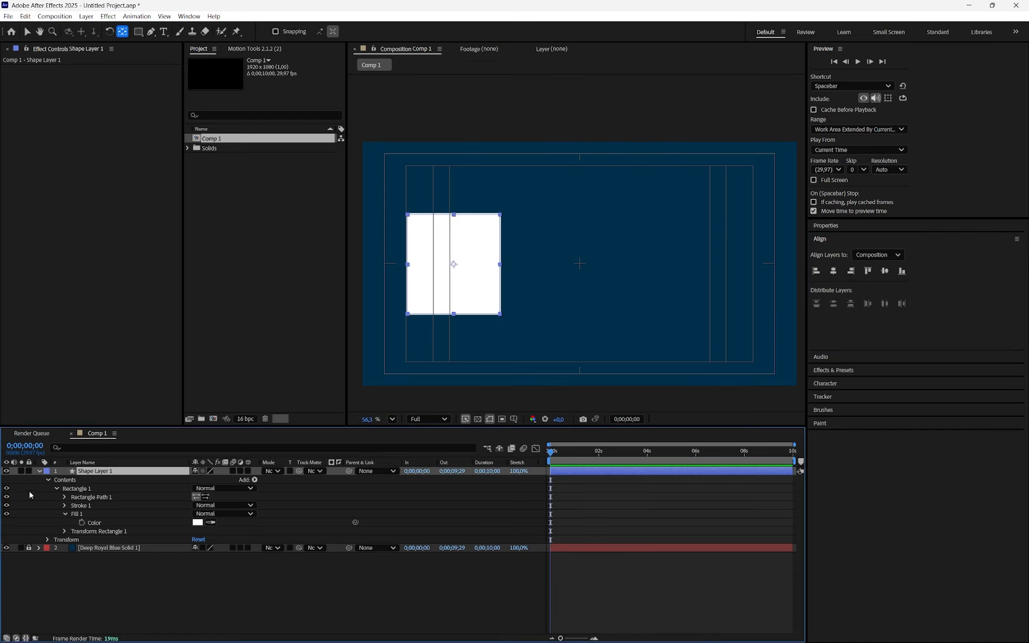
{"action": "key", "text": "p"}
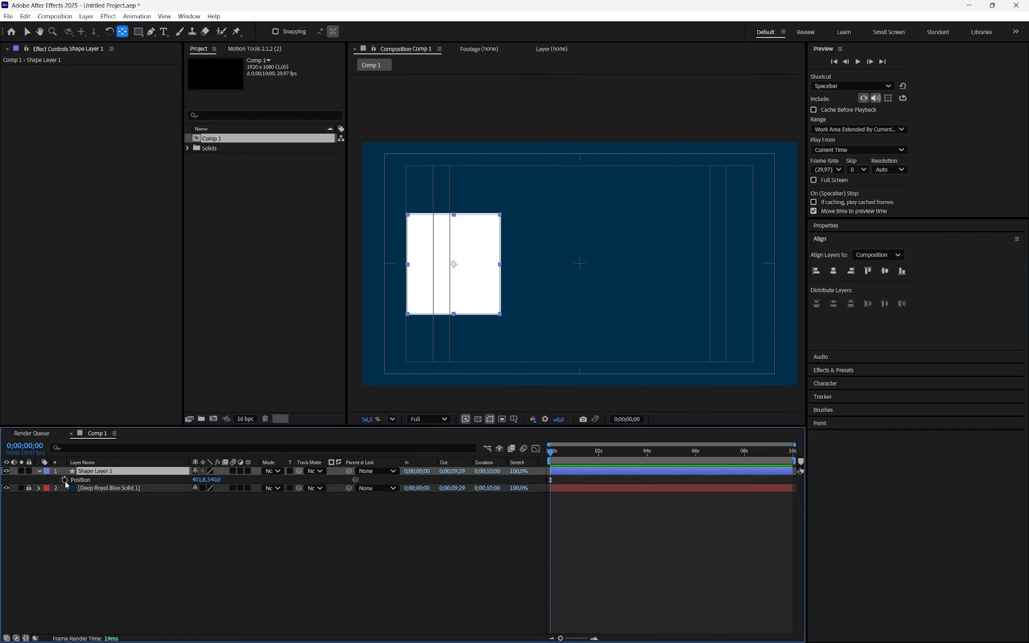
{"action": "left_click", "coordinate": [65, 480]}
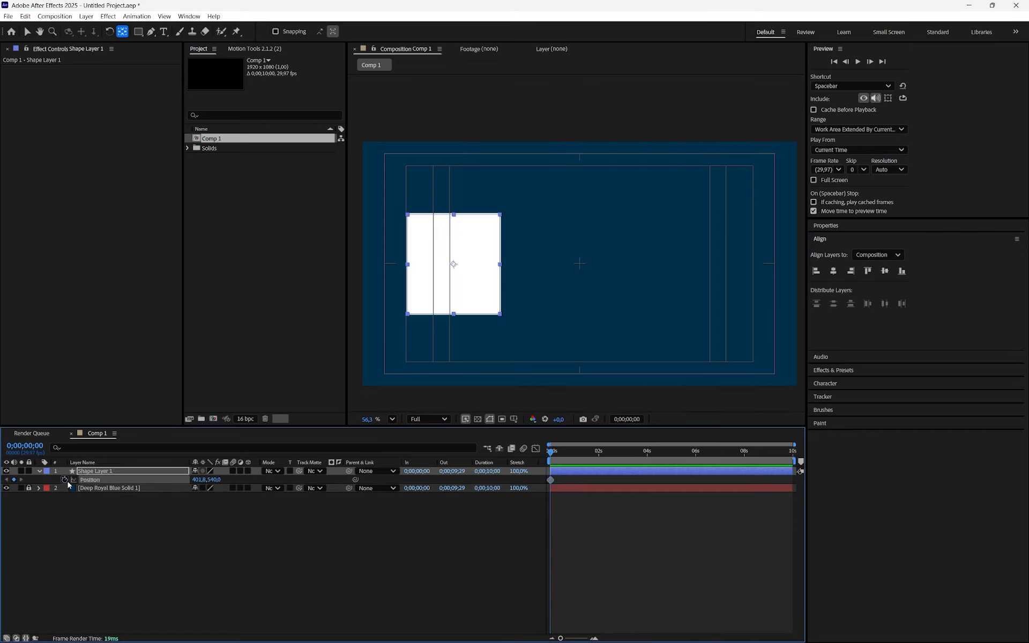
{"action": "left_click", "coordinate": [594, 638]}
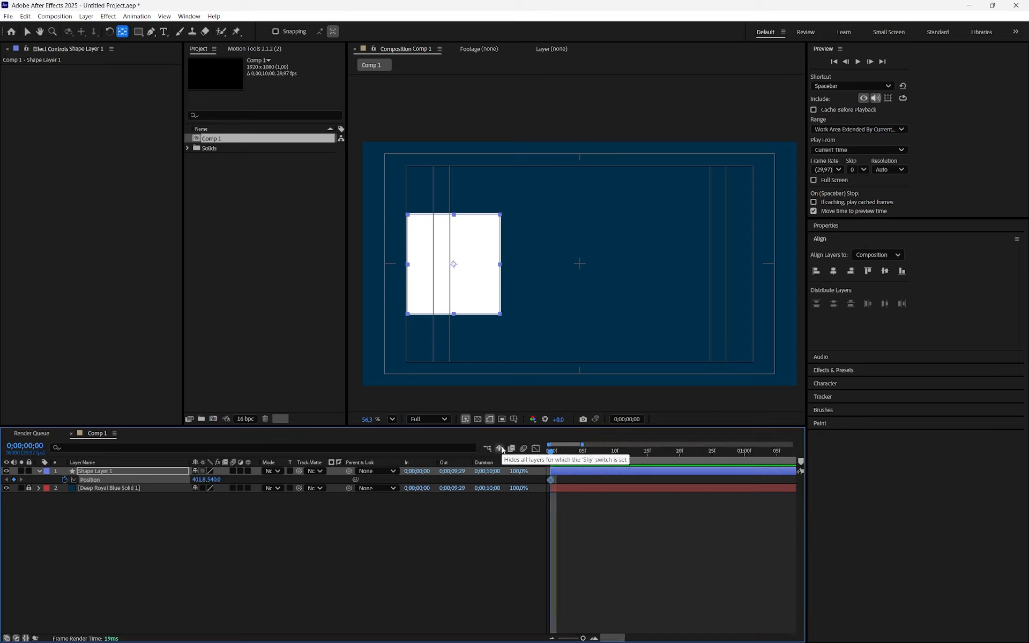
{"action": "key", "text": "shift+Page_Down"}
{"action": "key", "text": "shift+Page_Down"}
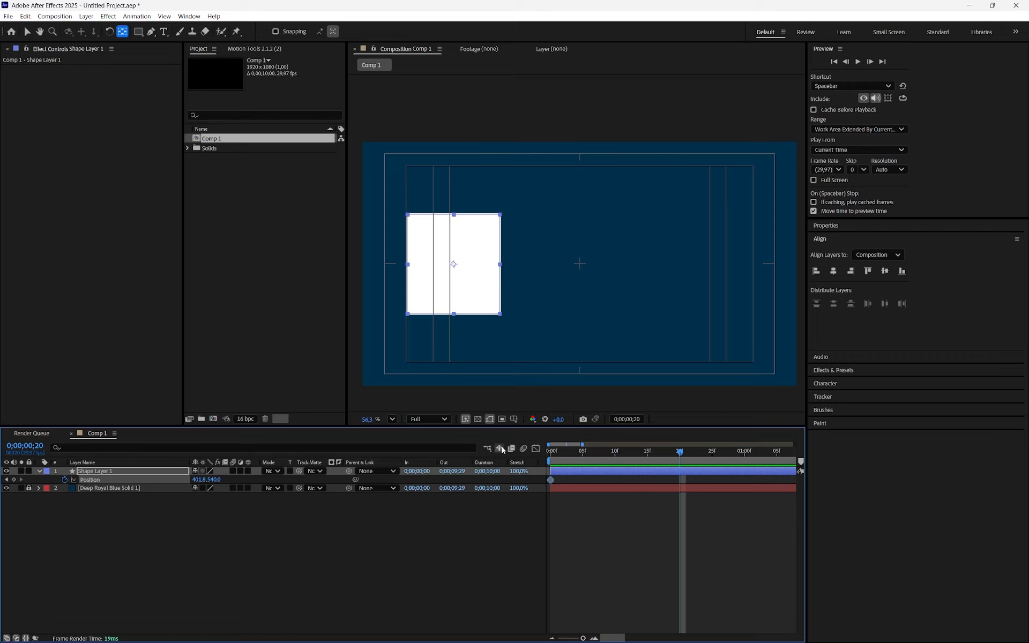
{"action": "left_click", "coordinate": [6, 480]}
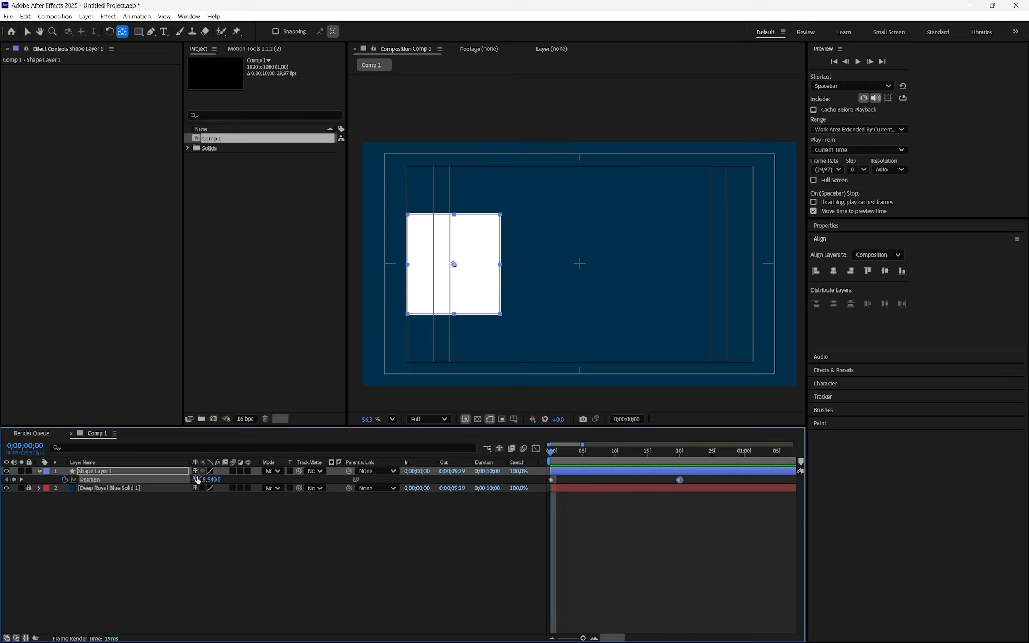
{"action": "left_click_drag", "start_coordinate": [197, 480], "coordinate": [682, 464]}
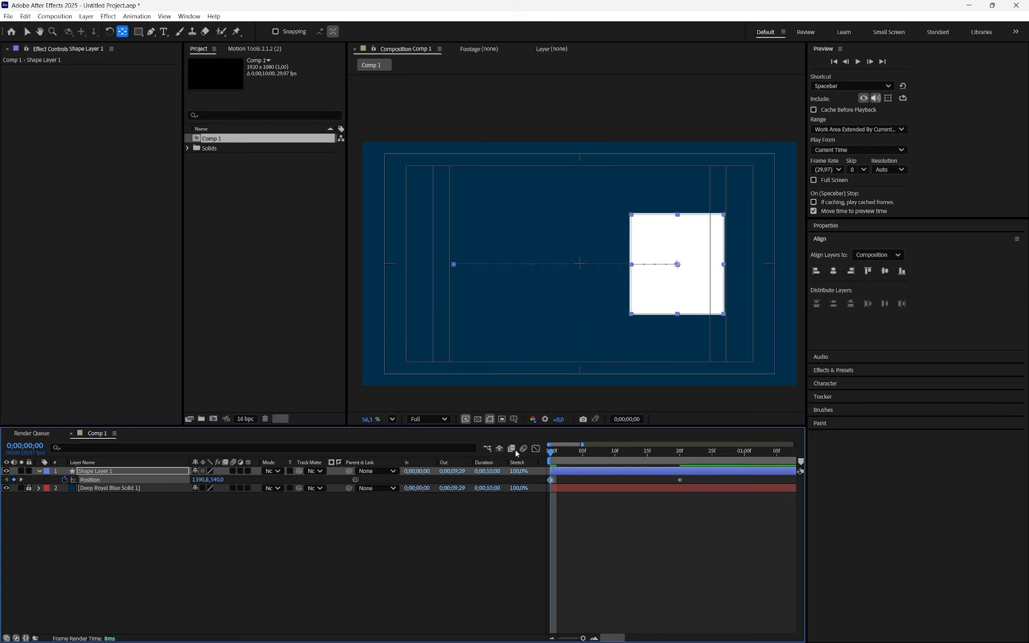
- Preview the square's movement and apply Easy Ease to both Position keyframes
{"action": "key", "text": "space"}
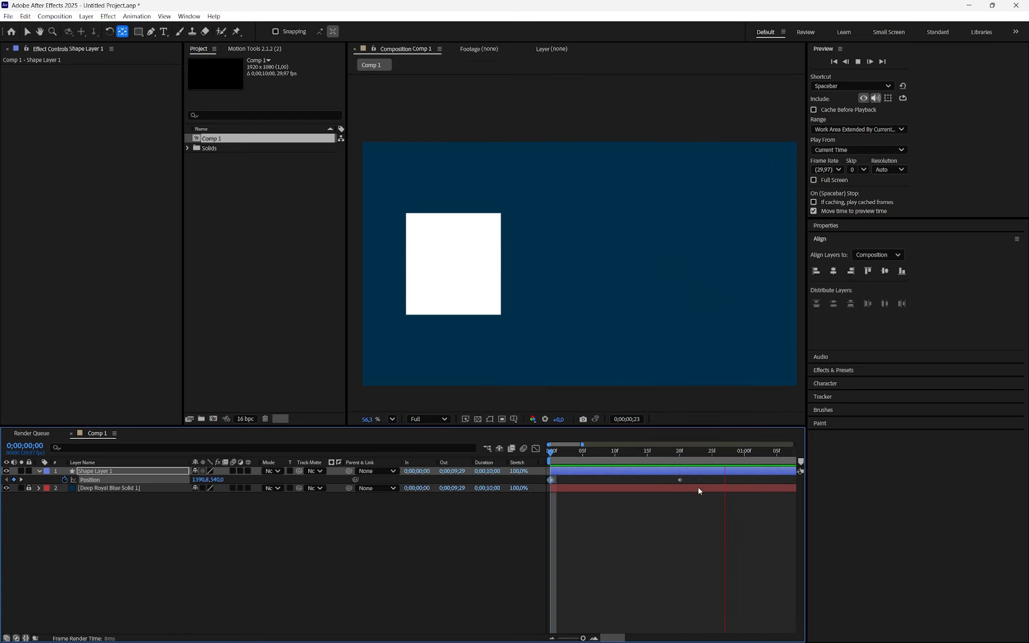
{"action": "key", "text": "space"}
{"action": "left_click_drag", "start_coordinate": [705, 477], "coordinate": [501, 488]}
{"action": "key", "text": "F9"}
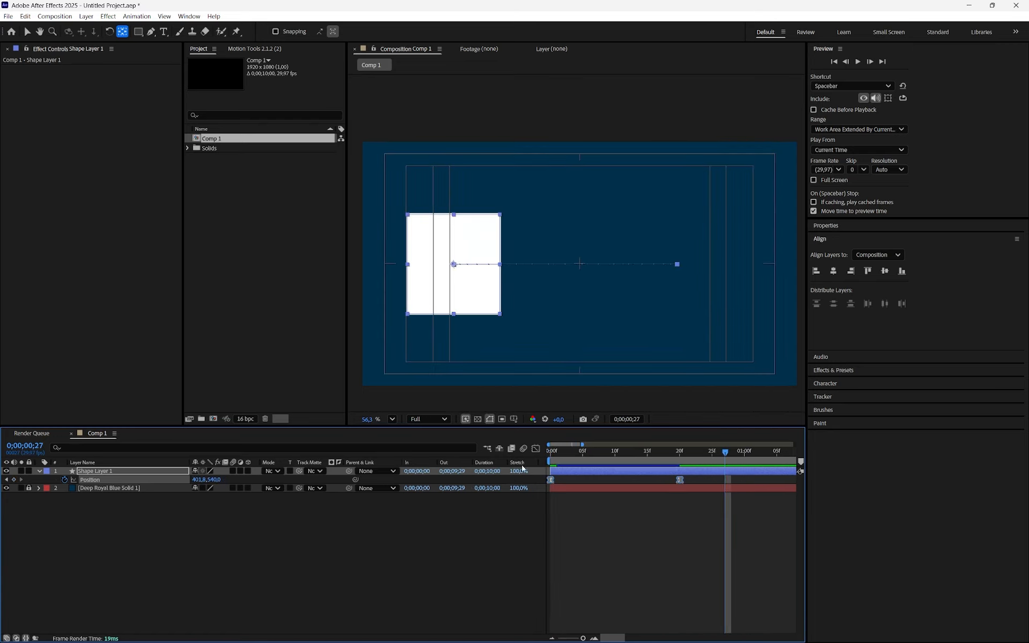
- Preview the eased square movement several times from the start to examine its acceleration and deceleration
{"action": "key", "text": "space"}
{"action": "key", "text": "space"}
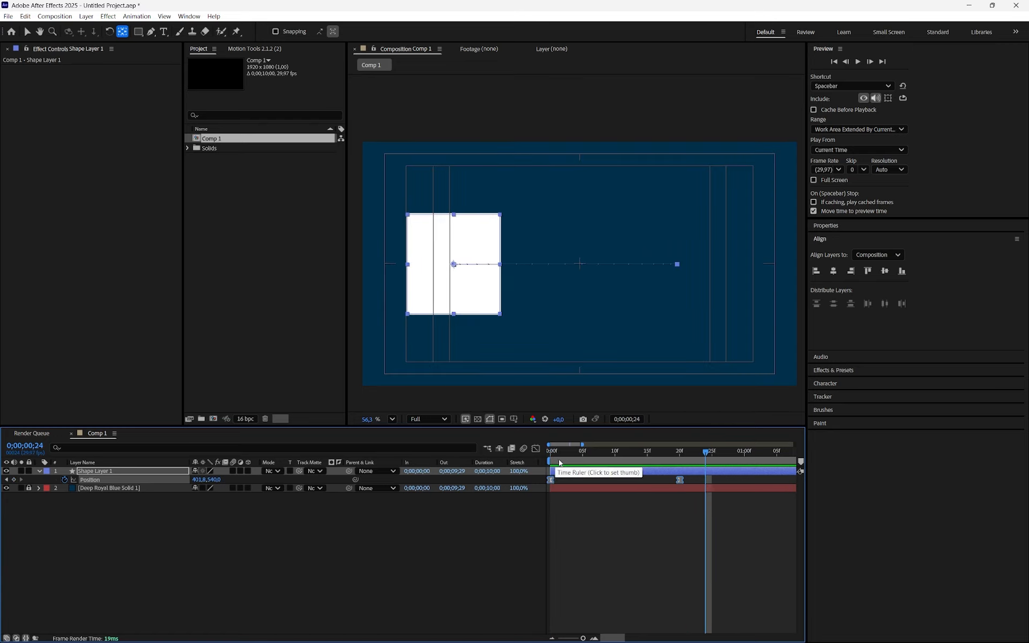
{"action": "left_click", "coordinate": [562, 456]}
{"action": "key", "text": "space"}
{"action": "key", "text": "space"}
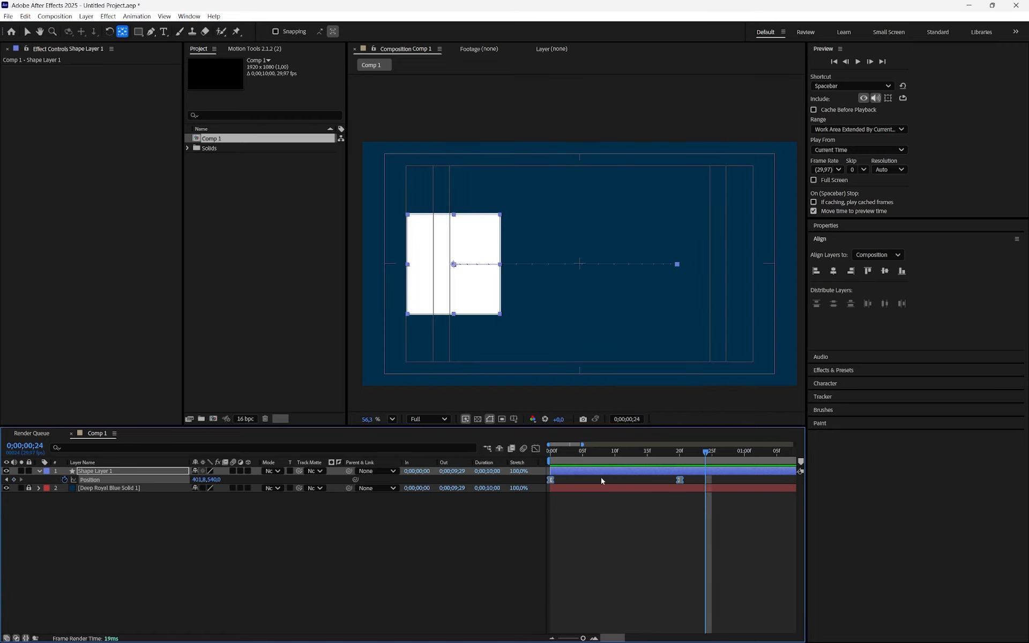
{"action": "key", "text": "space"}
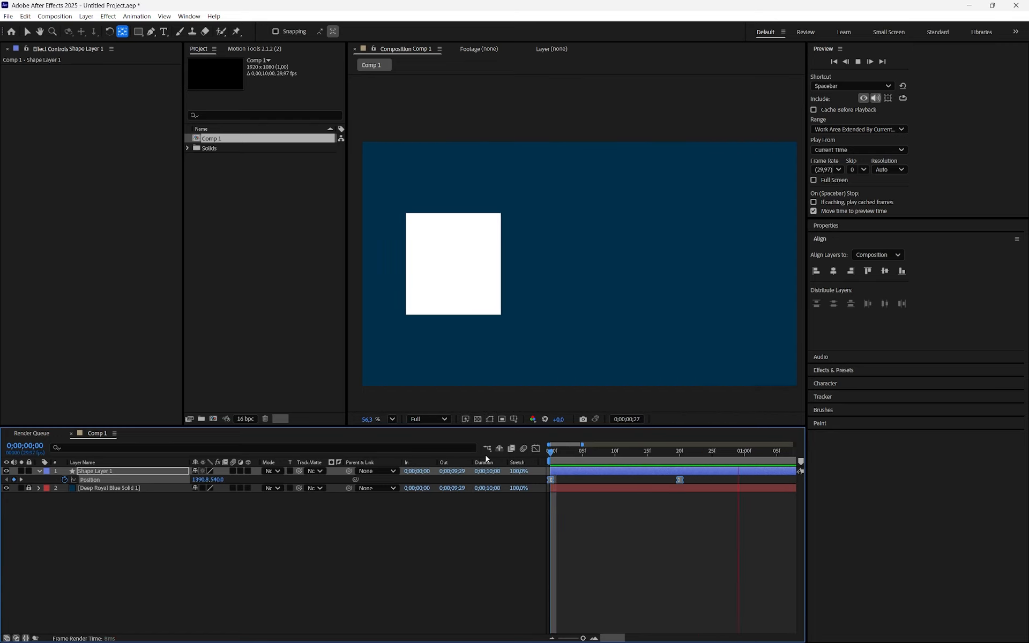
{"action": "key", "text": "space"}
{"action": "key", "text": "space"}
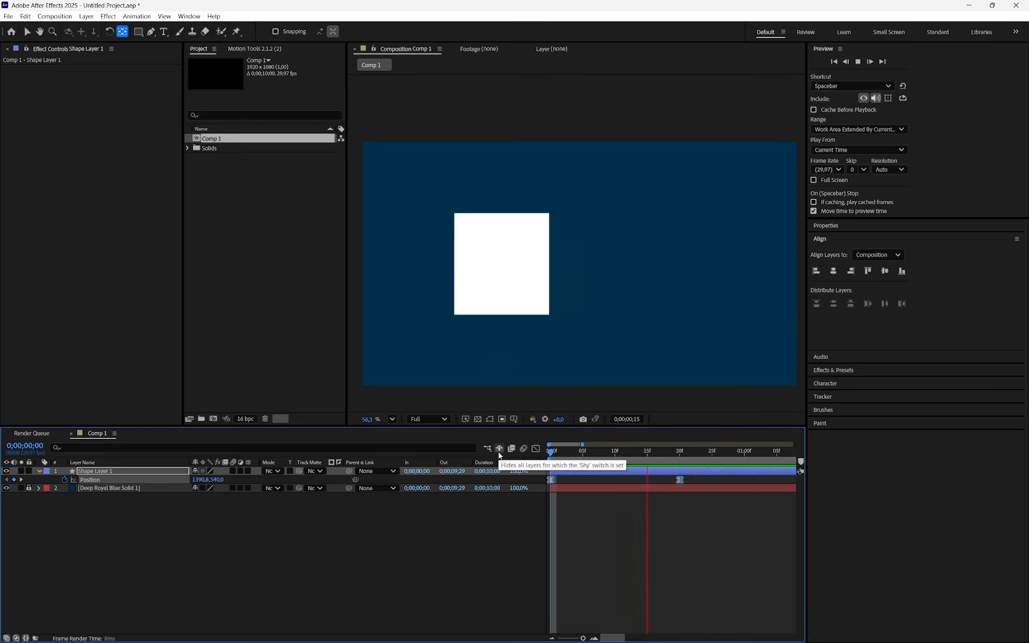
{"action": "key", "text": "space"}
{"action": "key", "text": "Home"}
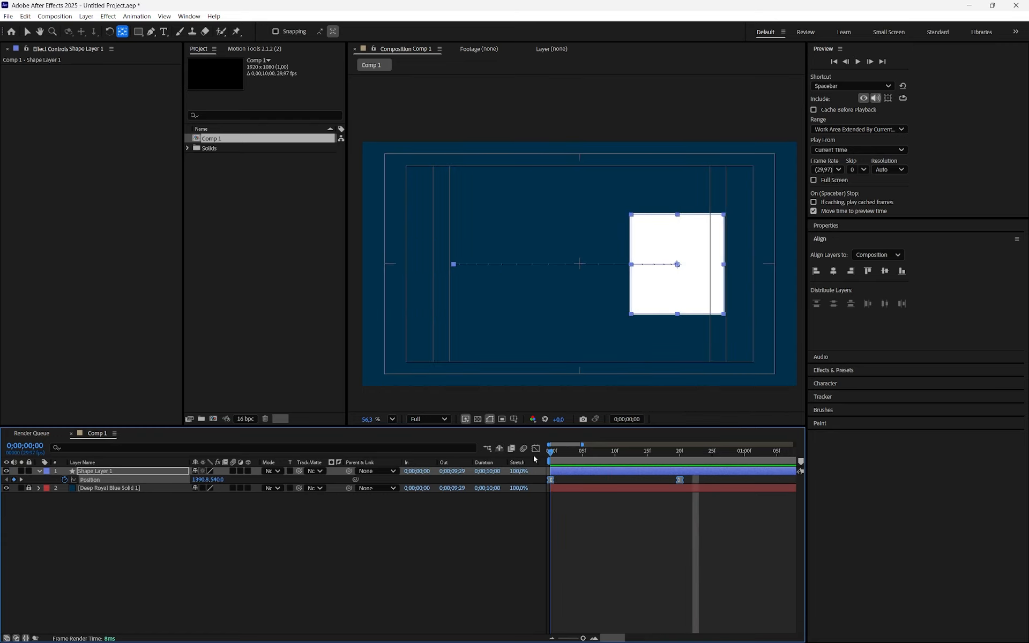
{"action": "key", "text": "space"}
{"action": "key", "text": "space"}
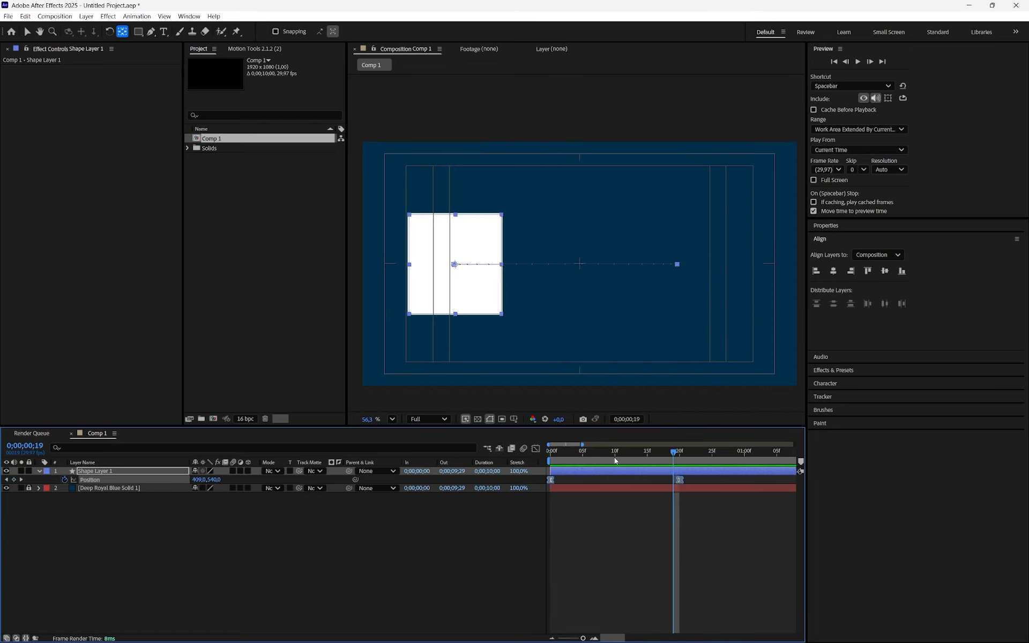
- Open the graph editor for Shape Layer 1's Position and compare its speed curve with the previewed motion
{"action": "left_click", "coordinate": [535, 448]}
{"action": "left_click_drag", "start_coordinate": [602, 455], "coordinate": [622, 478]}
{"action": "key", "text": "space"}
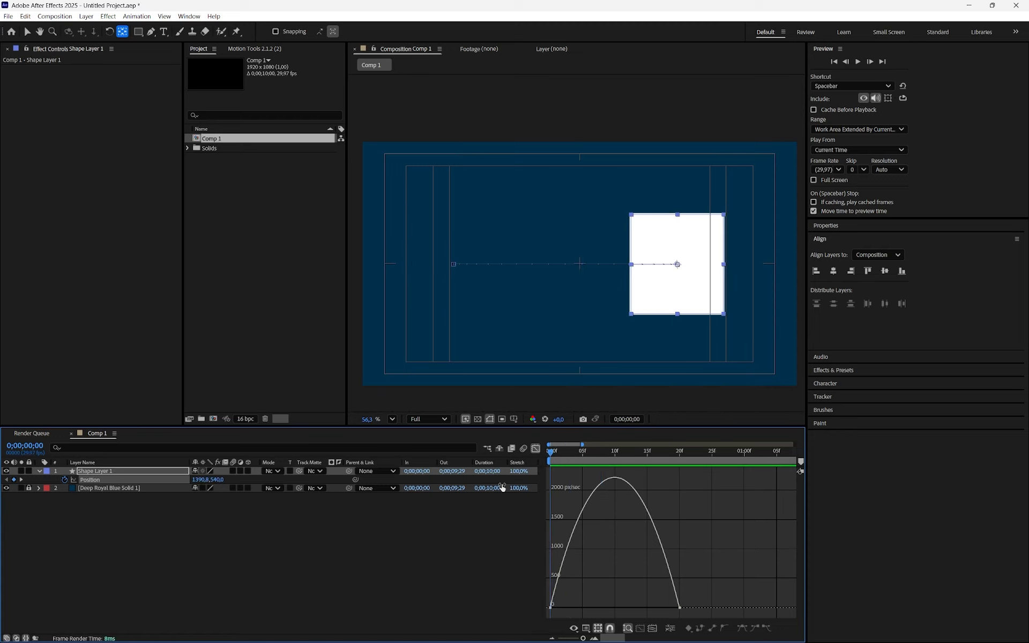
{"action": "key", "text": "space"}
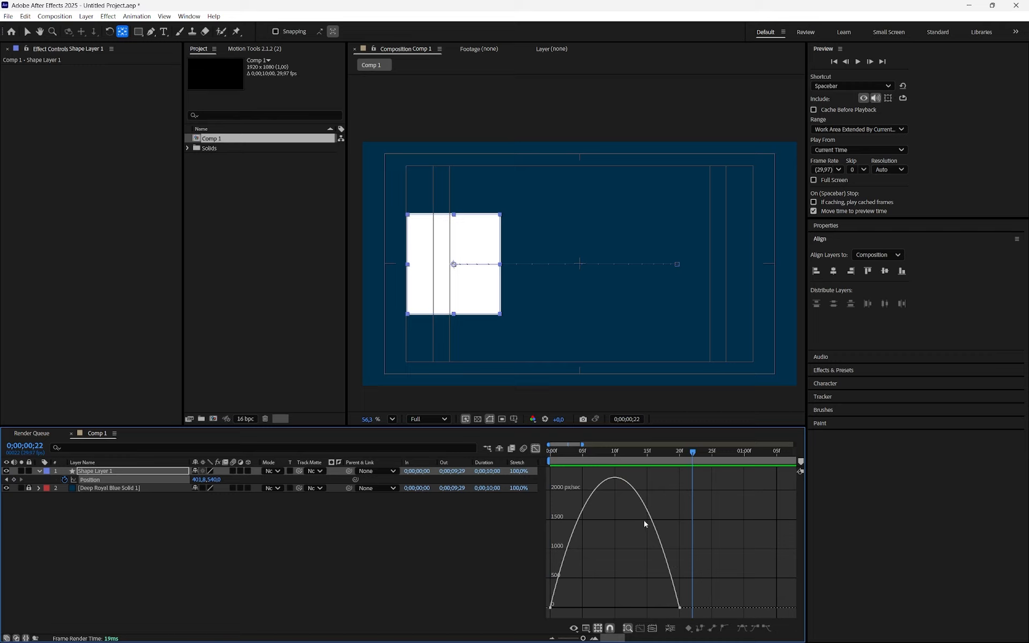
- Extend the last Position keyframe's speed handle back to about frame 10 and preview the faster start with a long slowdown
{"action": "left_click_drag", "start_coordinate": [710, 592], "coordinate": [616, 608]}
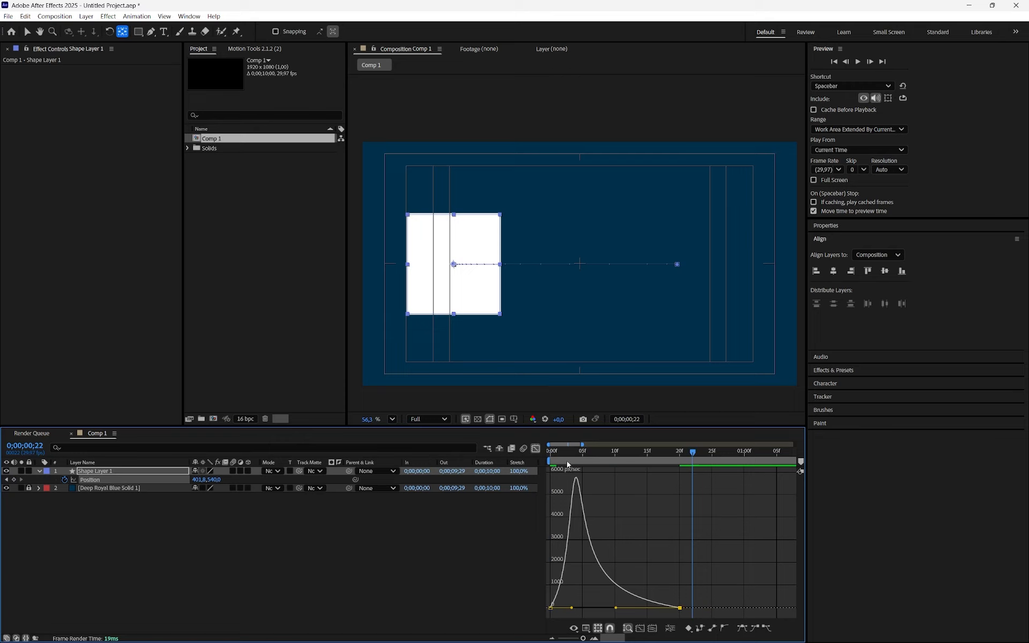
{"action": "left_click_drag", "start_coordinate": [568, 465], "coordinate": [531, 472]}
{"action": "key", "text": "space"}
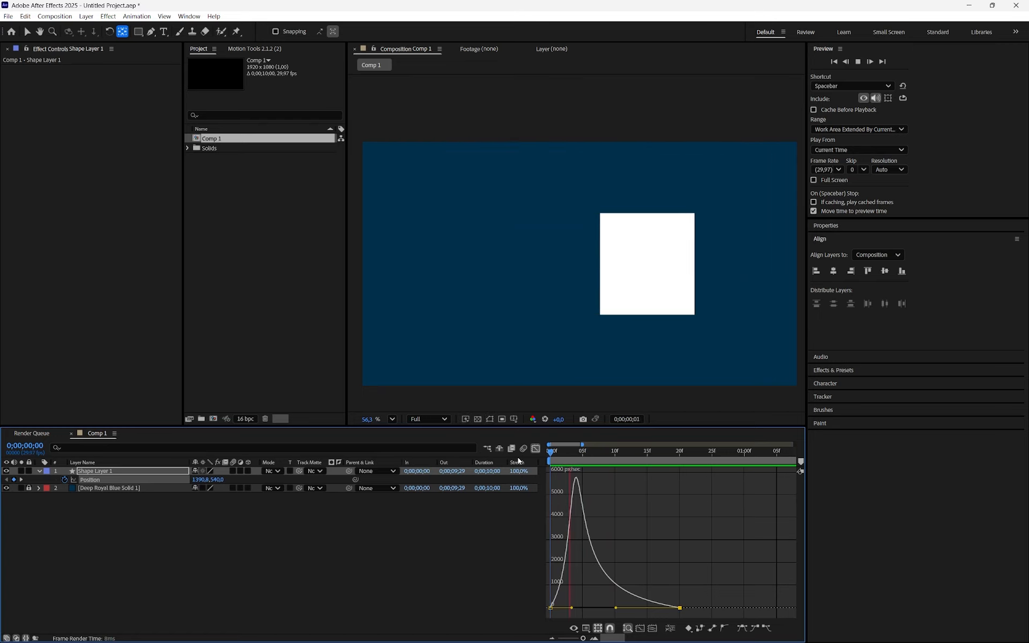
- Undo the speed curve change, then replay the square's motion and leave the graph editor
{"action": "key", "text": "space"}
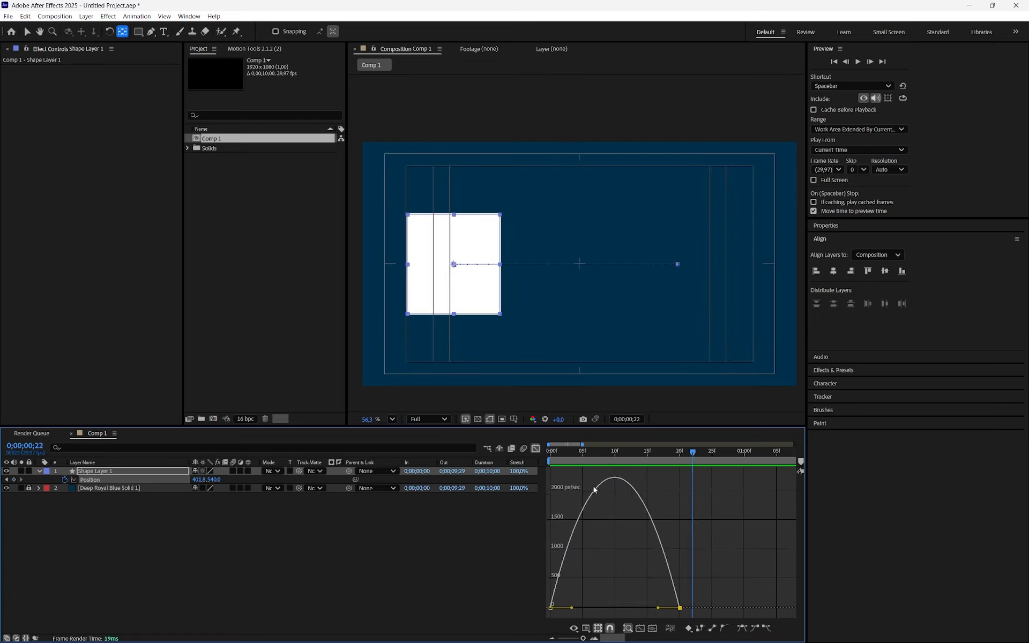
{"action": "key", "text": "space"}
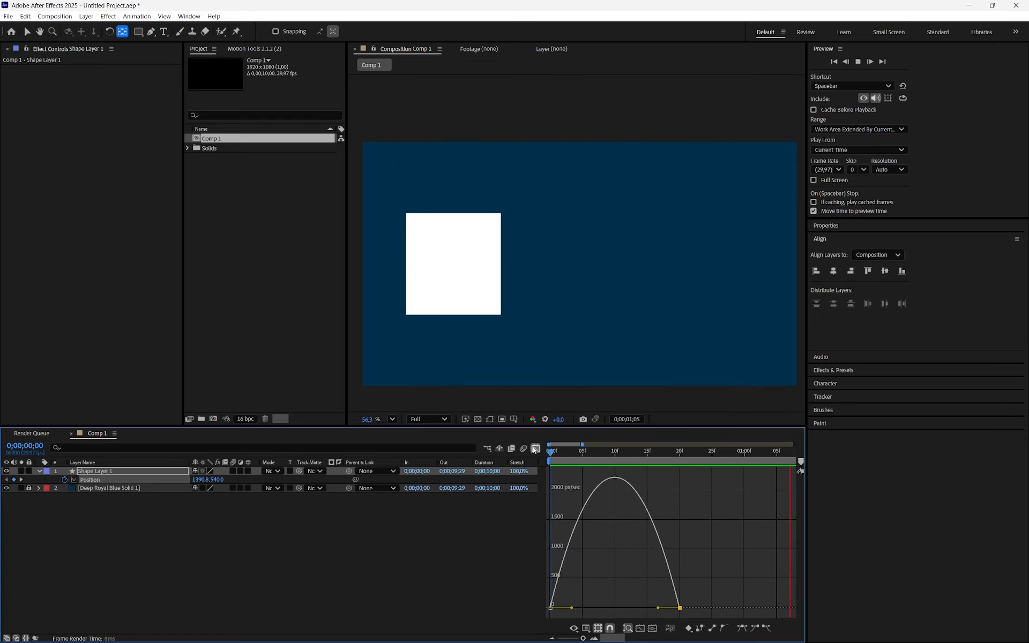
{"action": "left_click", "coordinate": [534, 450]}
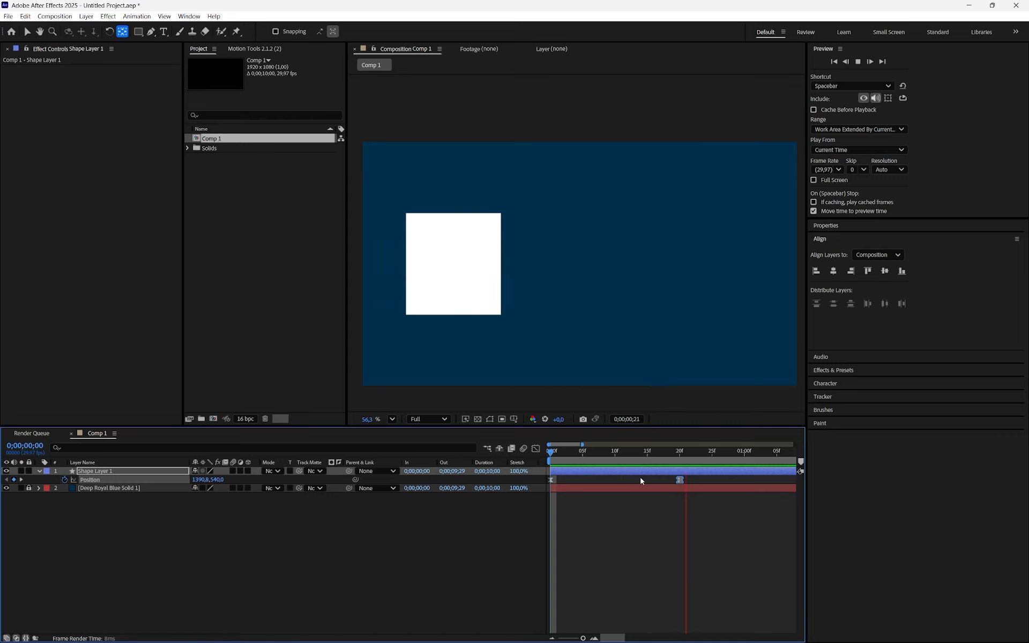
{"action": "key", "text": "space"}
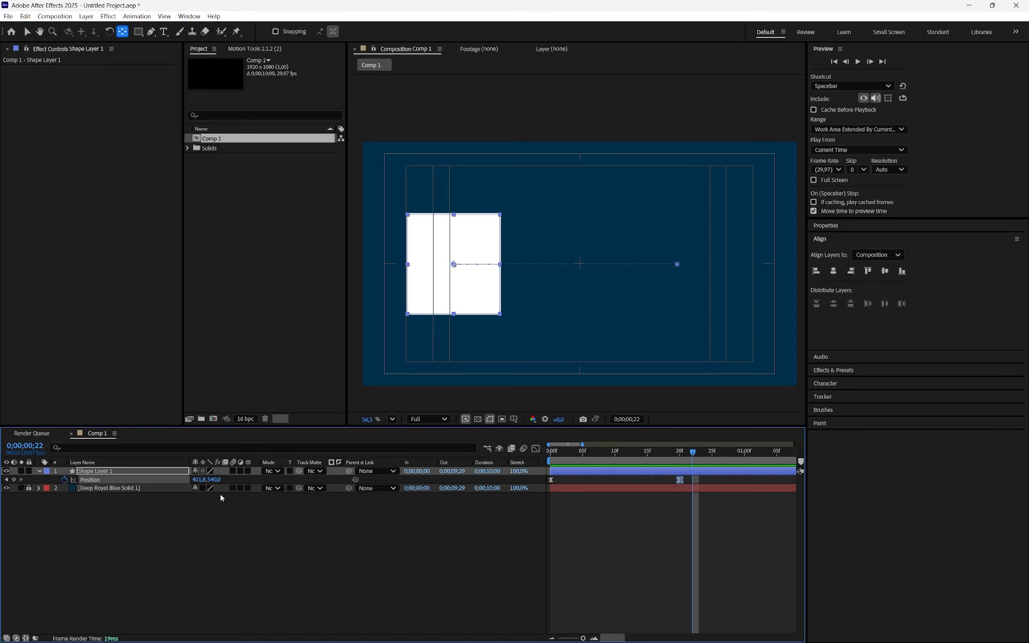
{"action": "left_click", "coordinate": [190, 517]}
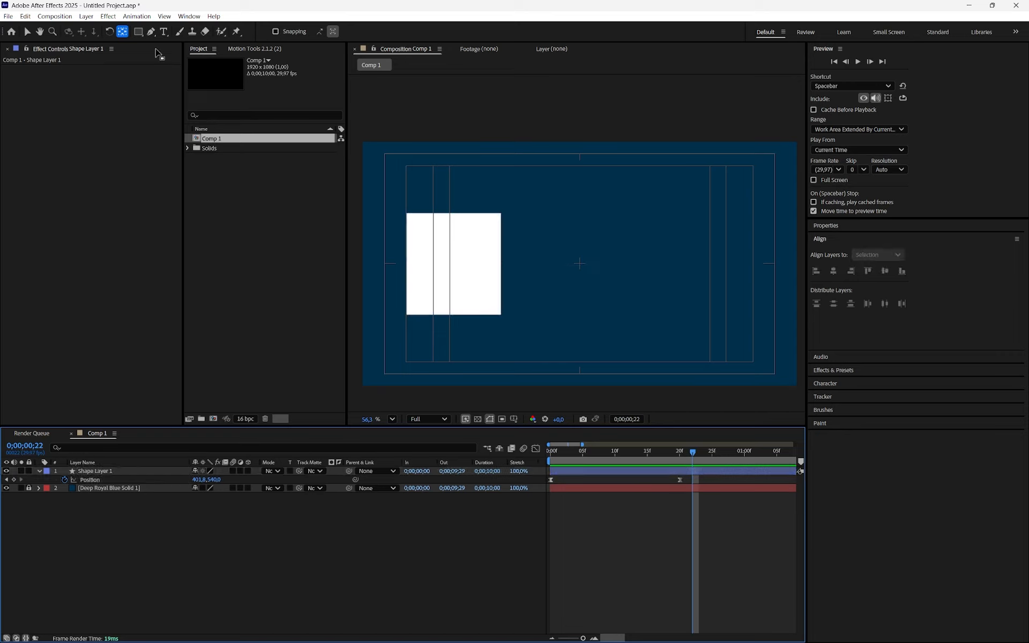
{"action": "right_click", "coordinate": [147, 527]}
{"action": "right_click", "coordinate": [112, 539]}
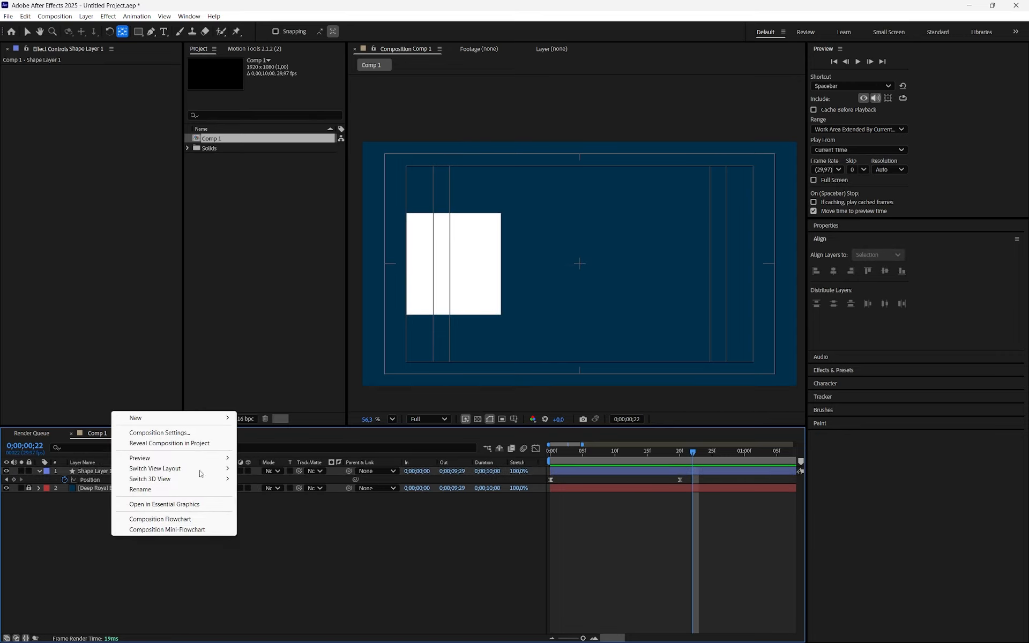
{"action": "mouse_move", "coordinate": [199, 418]}
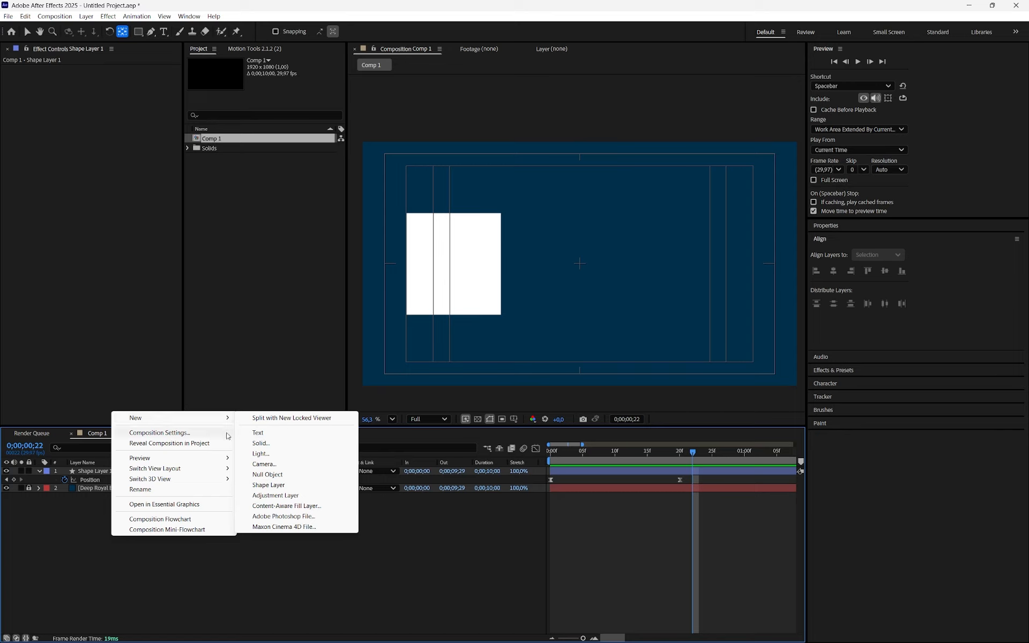
{"action": "left_click", "coordinate": [181, 546]}
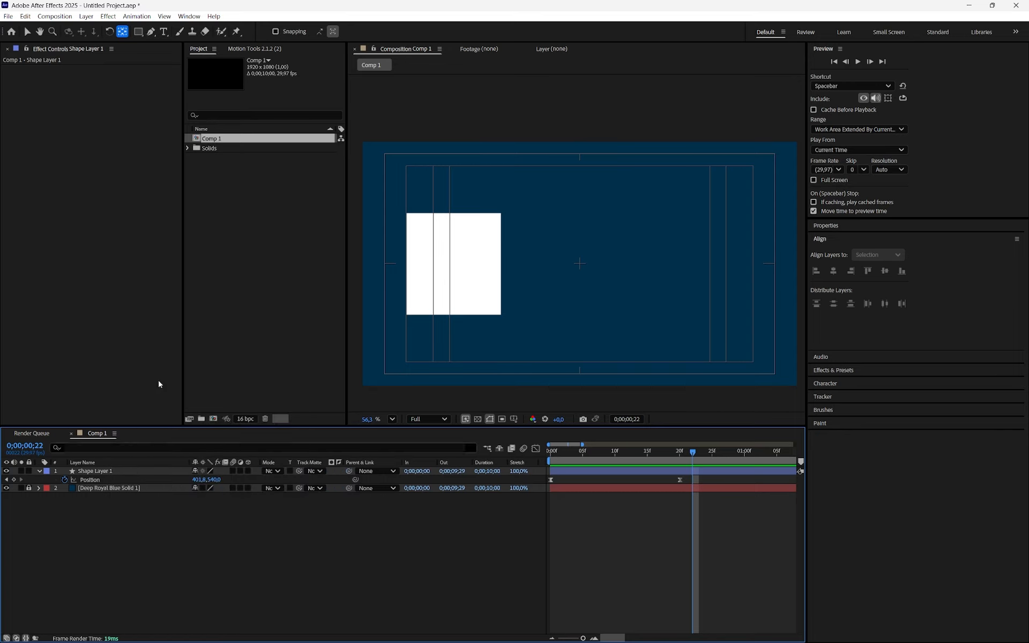
- Draw an open, self-crossing five-point path with the Pen tool to the right of the white square as a new shape layer
{"action": "left_click", "coordinate": [152, 33]}
{"action": "left_click", "coordinate": [592, 177]}
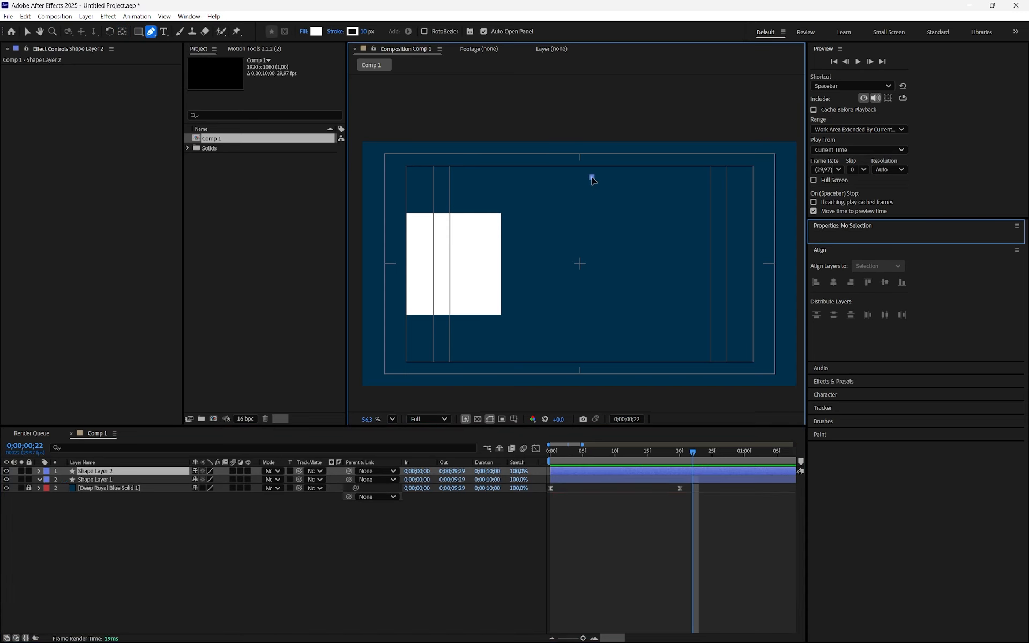
{"action": "left_click", "coordinate": [592, 283]}
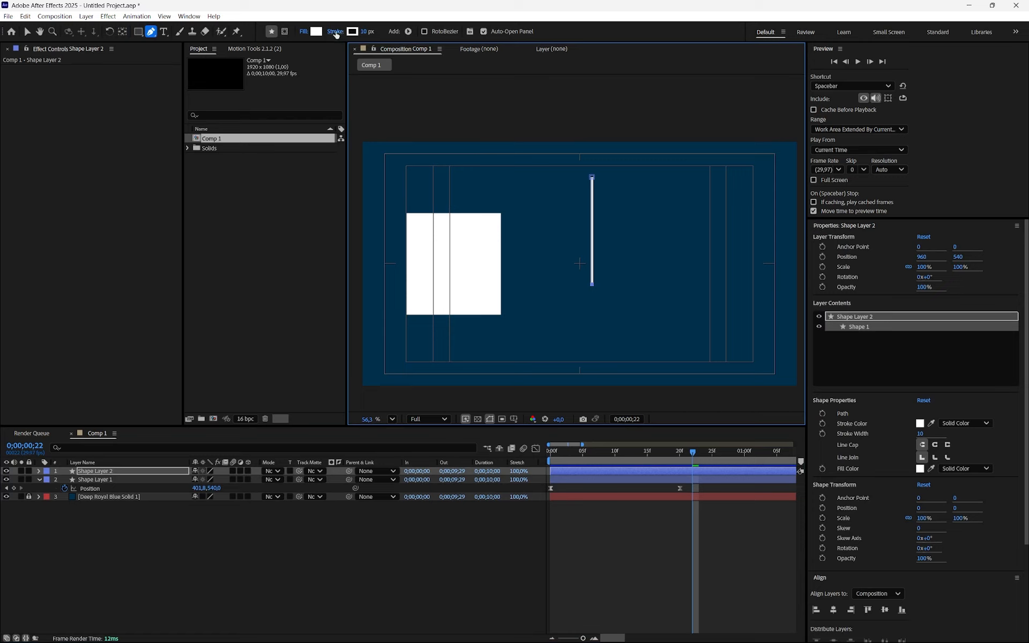
{"action": "left_click", "coordinate": [695, 297]}
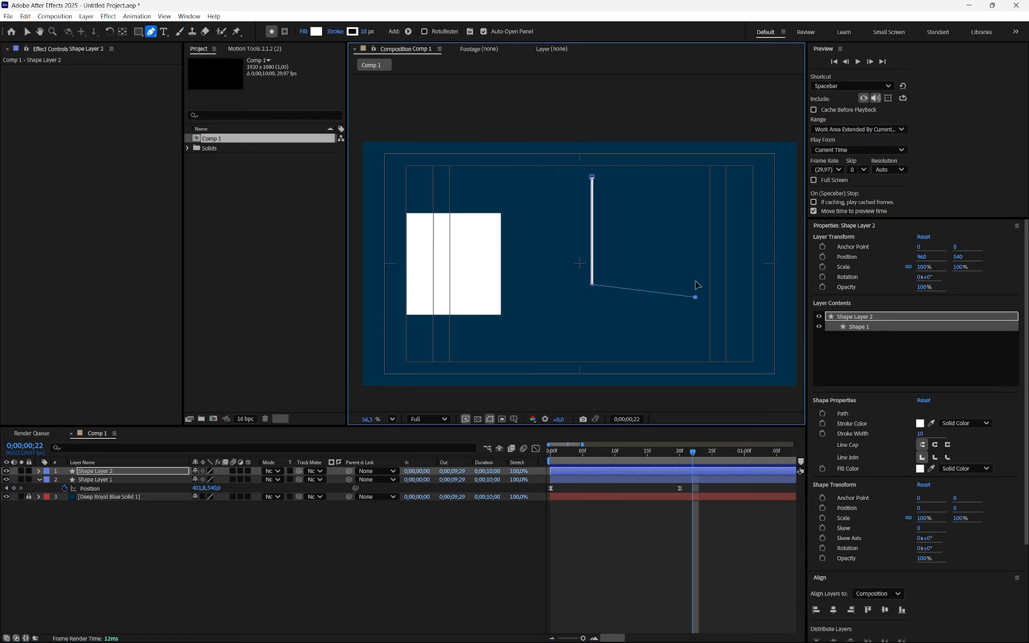
{"action": "left_click", "coordinate": [704, 231]}
{"action": "left_click", "coordinate": [554, 238]}
{"action": "left_click", "coordinate": [554, 239]}
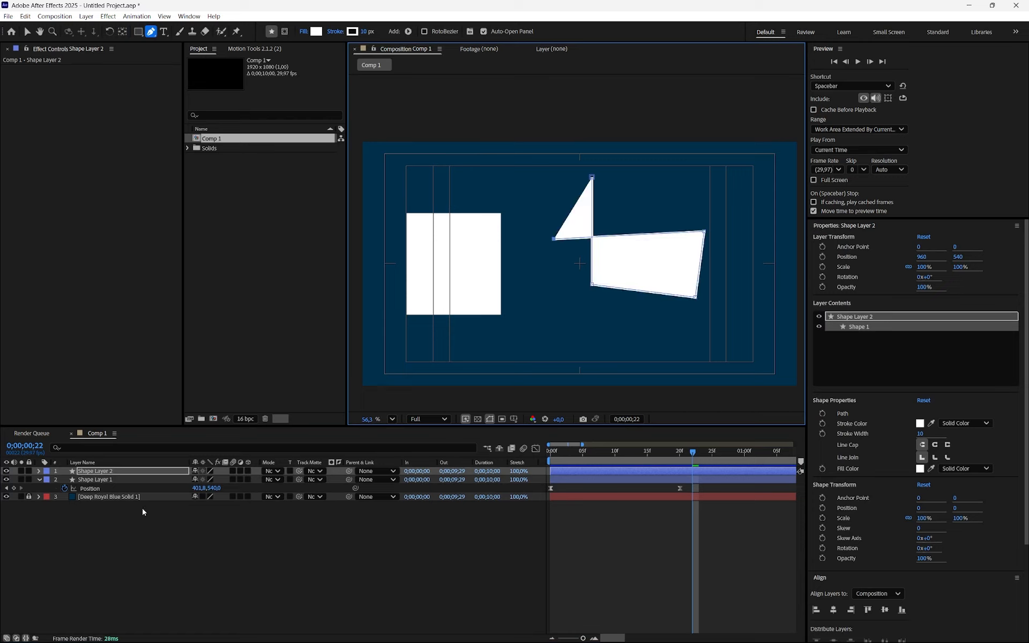
- Set the new path's fill to None so only its stroke remains, and delete the white square's layer, Shape Layer 1
{"action": "left_click", "coordinate": [304, 32]}
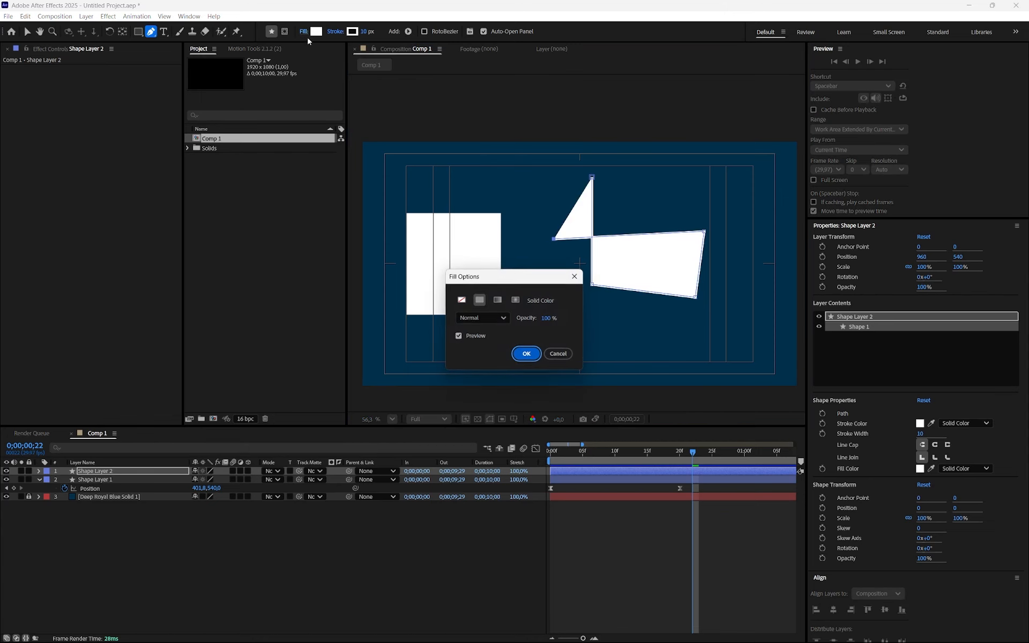
{"action": "left_click", "coordinate": [461, 300]}
{"action": "left_click", "coordinate": [527, 354]}
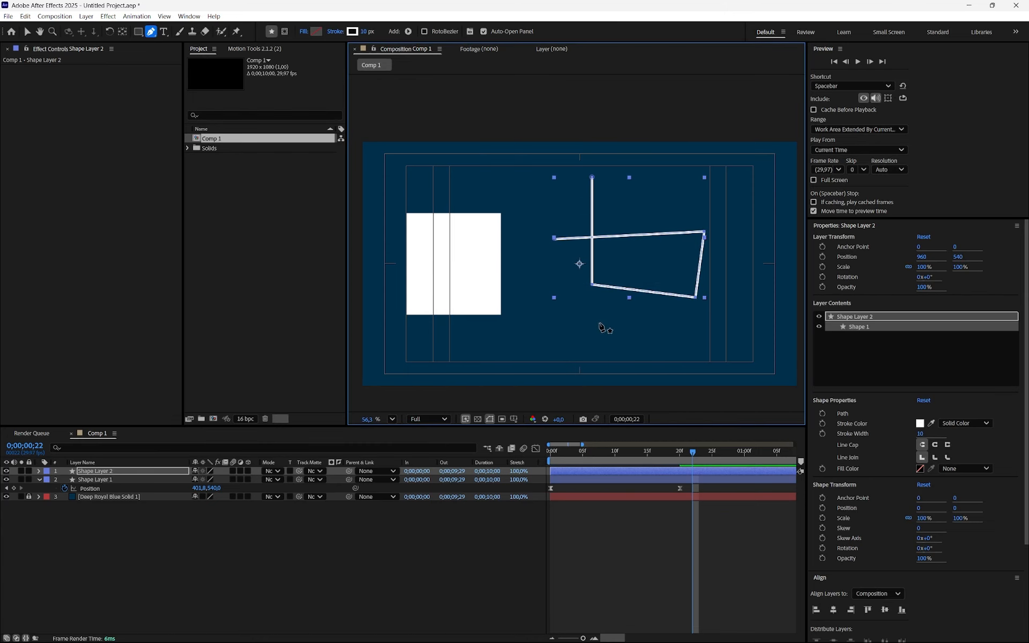
{"action": "left_click", "coordinate": [85, 480]}
{"action": "key", "text": "Delete"}
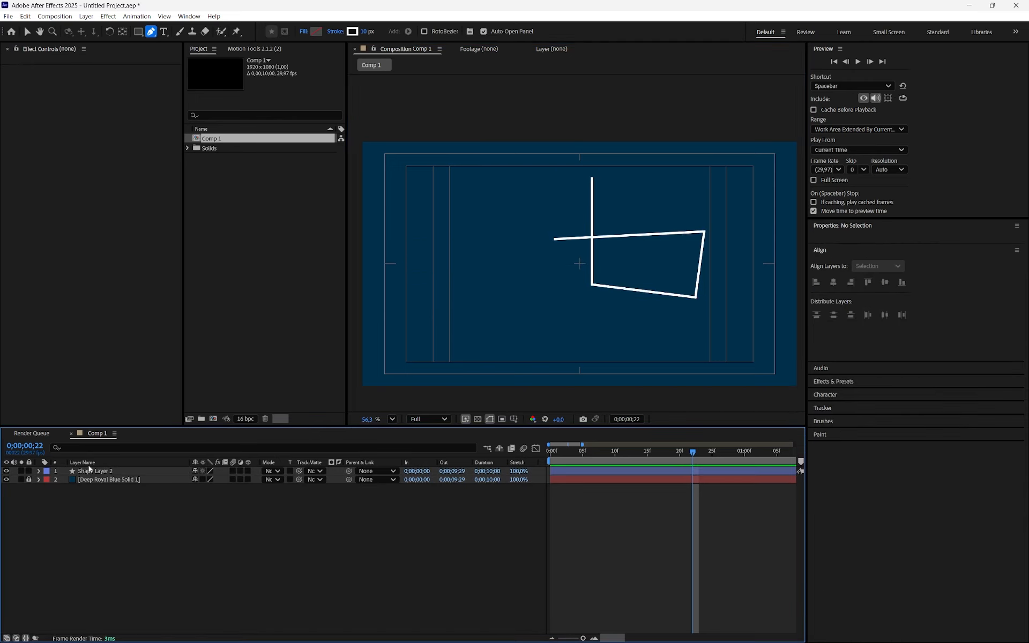
- Add Trim Paths to Shape Layer 2 and expand its Start, End and Offset properties
{"action": "left_click", "coordinate": [89, 465]}
{"action": "left_click", "coordinate": [88, 471]}
{"action": "left_click", "coordinate": [39, 471]}
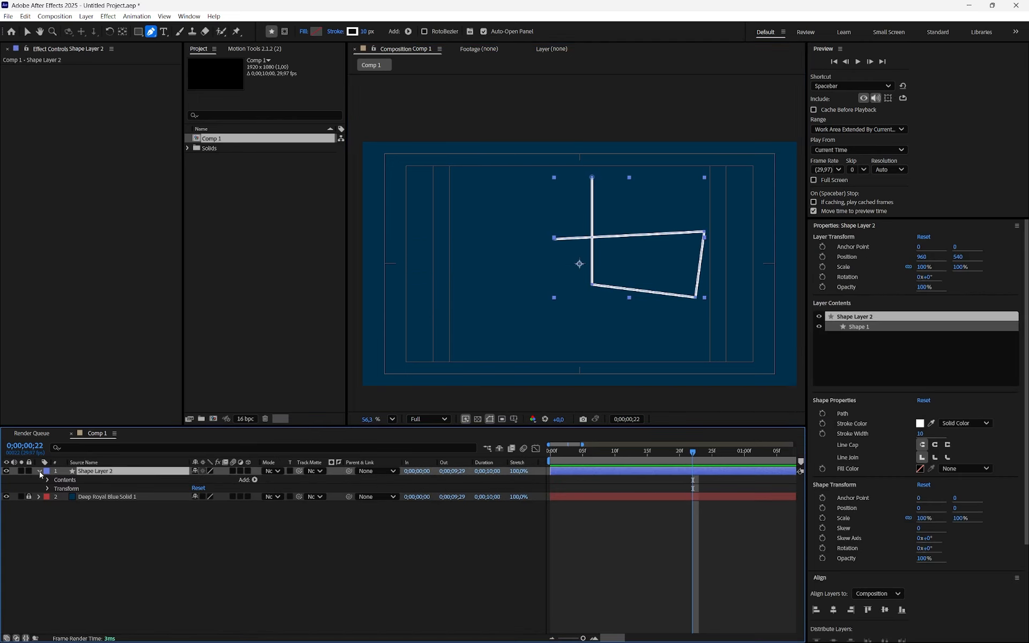
{"action": "left_click", "coordinate": [255, 481]}
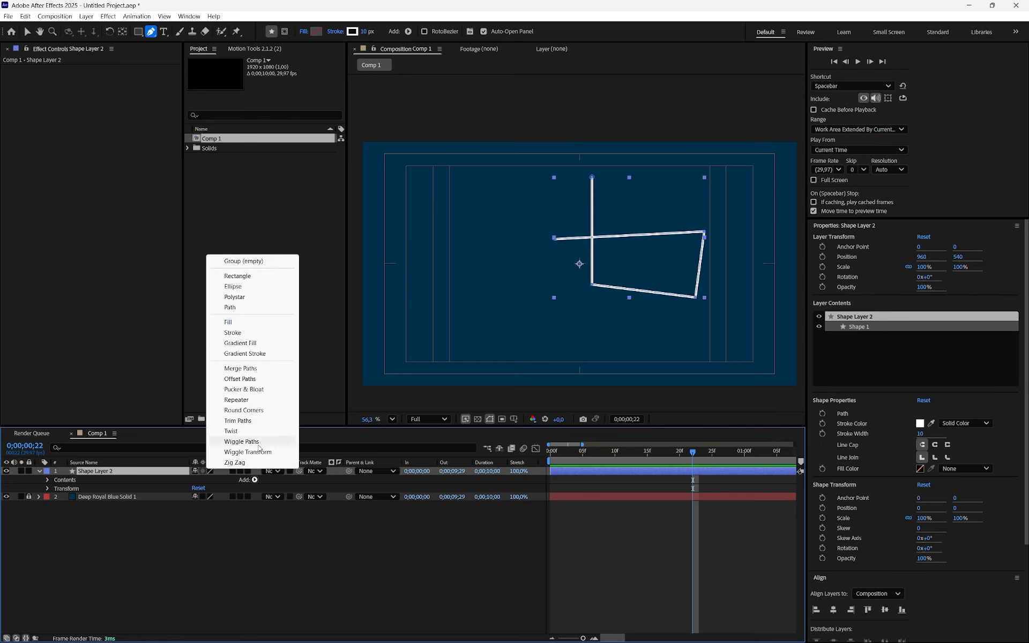
{"action": "left_click", "coordinate": [252, 423]}
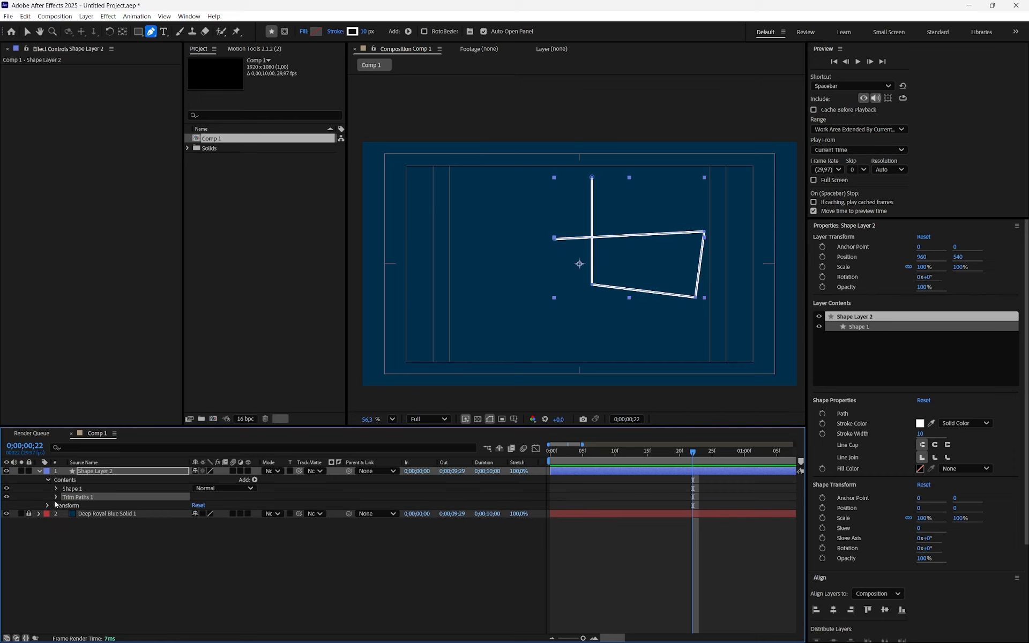
{"action": "left_click", "coordinate": [57, 497]}
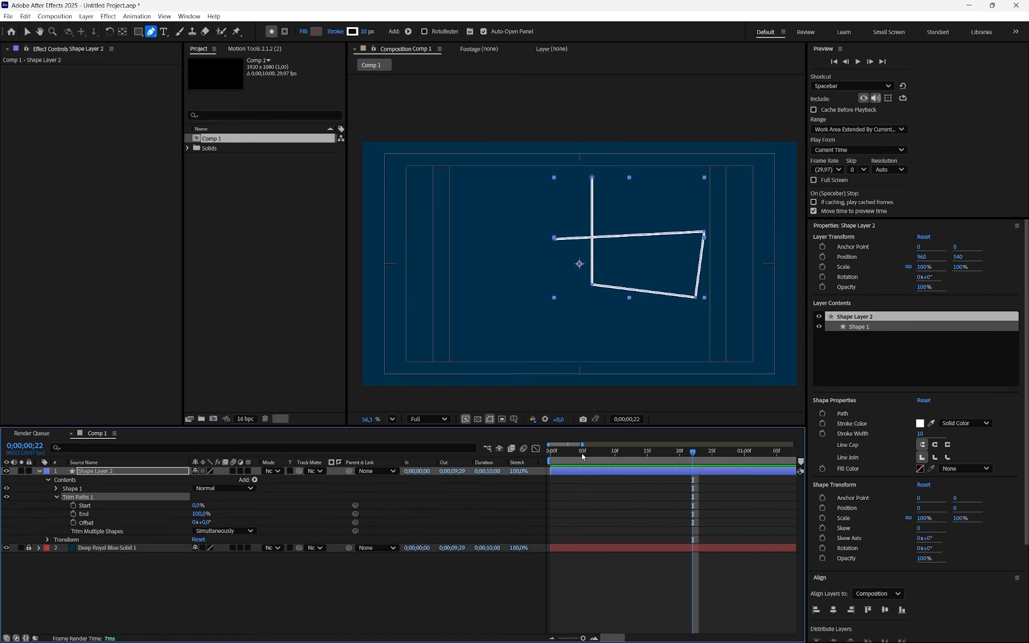
- Keyframe the Trim Paths End from 0% at frame 0 to 100% at frame 20 and preview the line drawing on
{"action": "key", "text": "Home"}
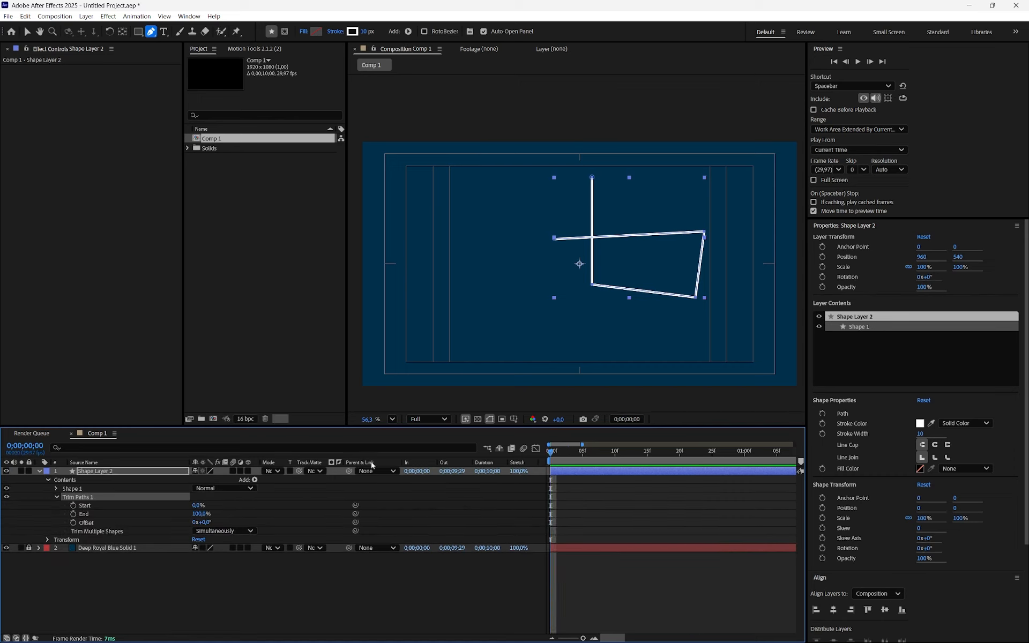
{"action": "left_click", "coordinate": [73, 514]}
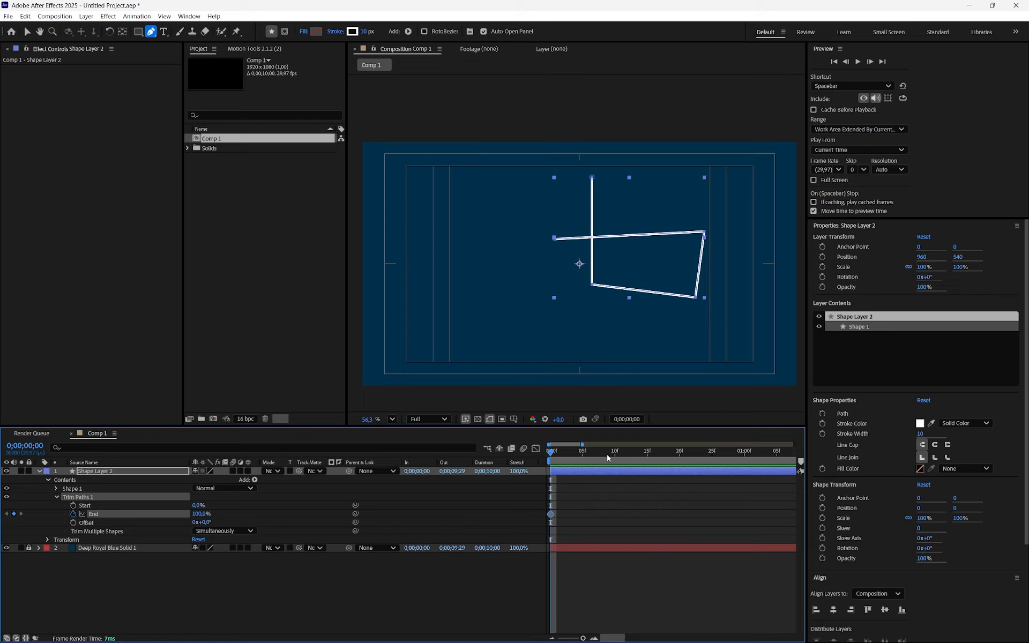
{"action": "left_click_drag", "start_coordinate": [634, 453], "coordinate": [679, 457]}
{"action": "left_click", "coordinate": [14, 513]}
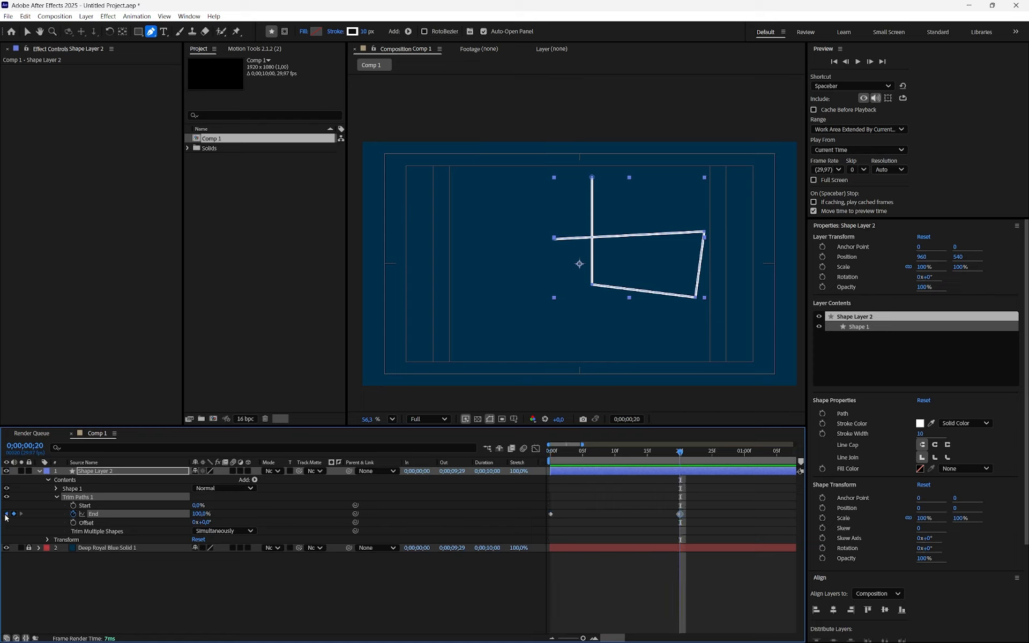
{"action": "left_click", "coordinate": [6, 514]}
{"action": "left_click_drag", "start_coordinate": [198, 514], "coordinate": [1, 505]}
{"action": "key", "text": "space"}
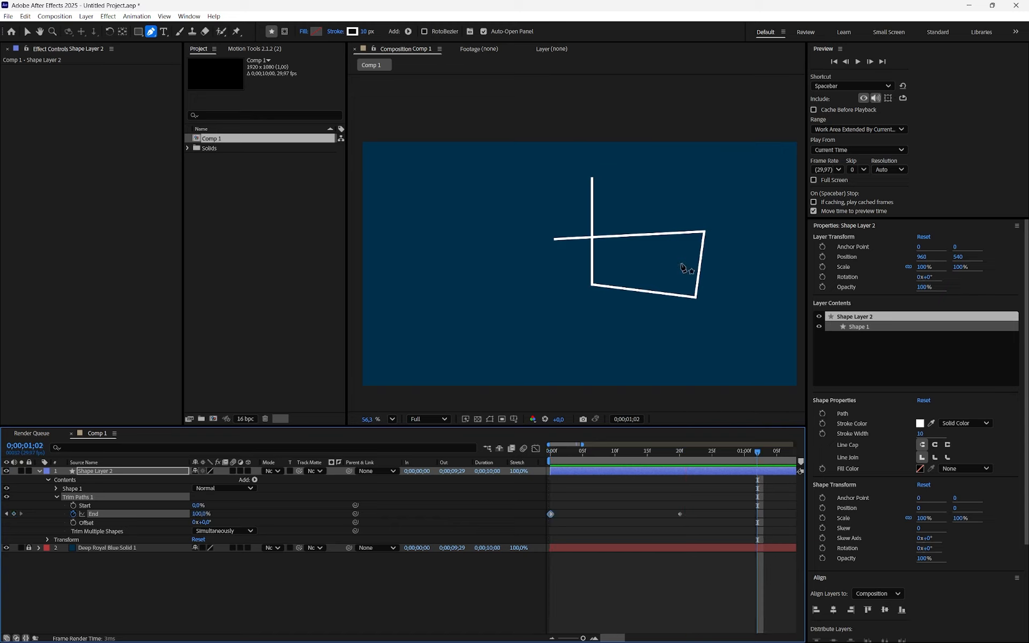
{"action": "key", "text": "space"}
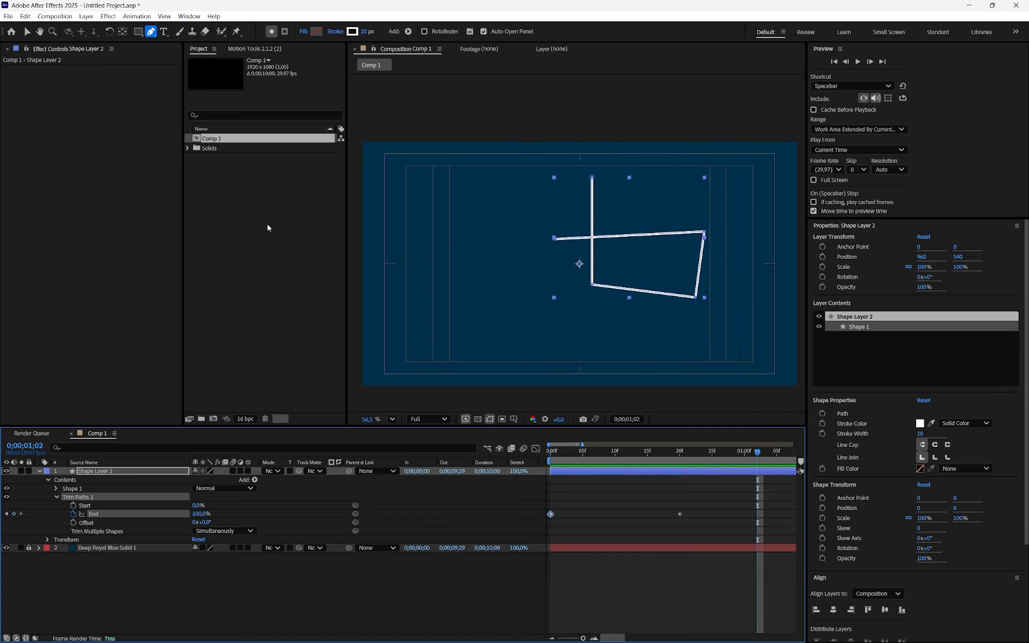
- Scrub back and forth between the Trim Paths End keyframes to examine how the line draws itself on
{"action": "left_click", "coordinate": [151, 32]}
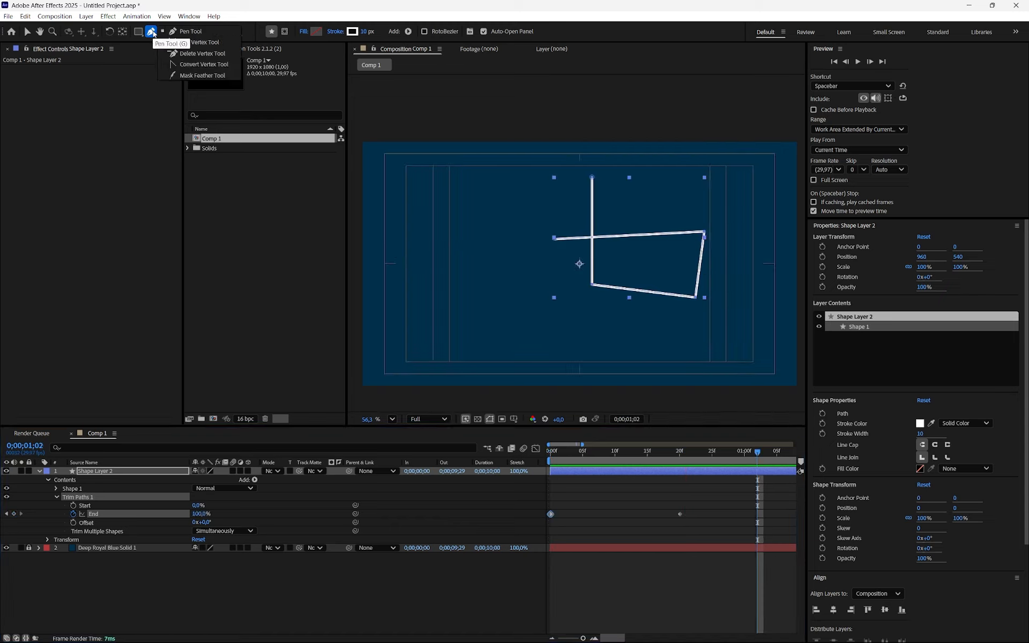
{"action": "left_click", "coordinate": [150, 110]}
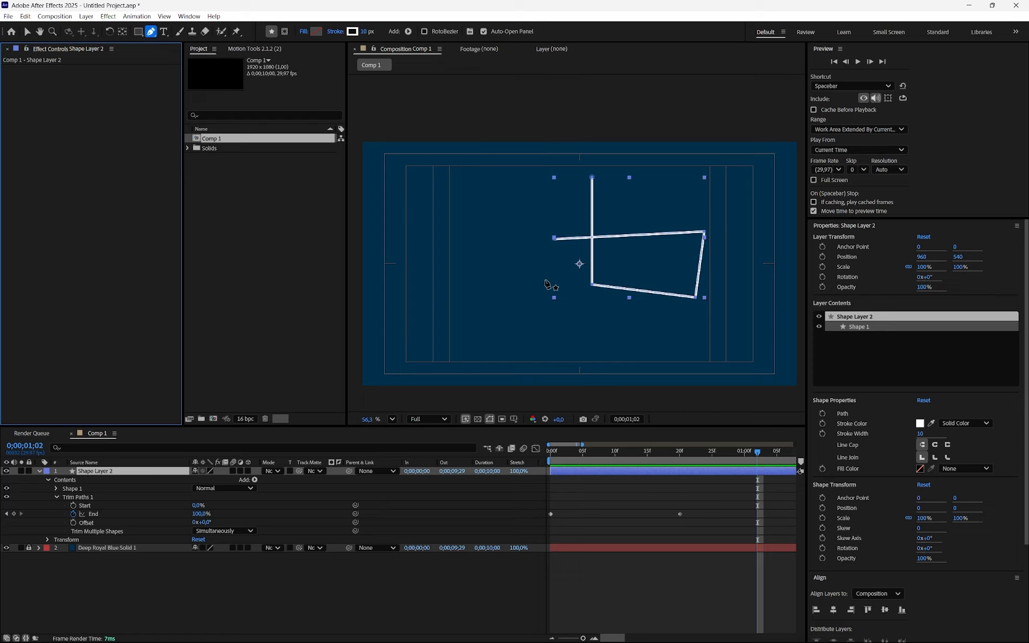
{"action": "left_click", "coordinate": [594, 459]}
{"action": "left_click_drag", "start_coordinate": [594, 458], "coordinate": [689, 451]}
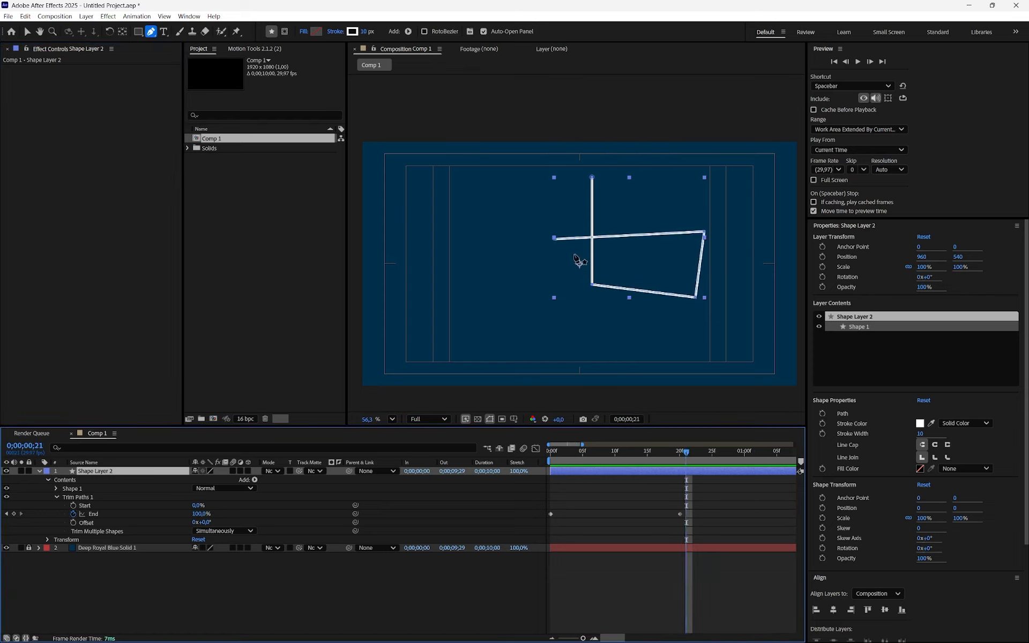
{"action": "left_click_drag", "start_coordinate": [594, 459], "coordinate": [550, 459]}
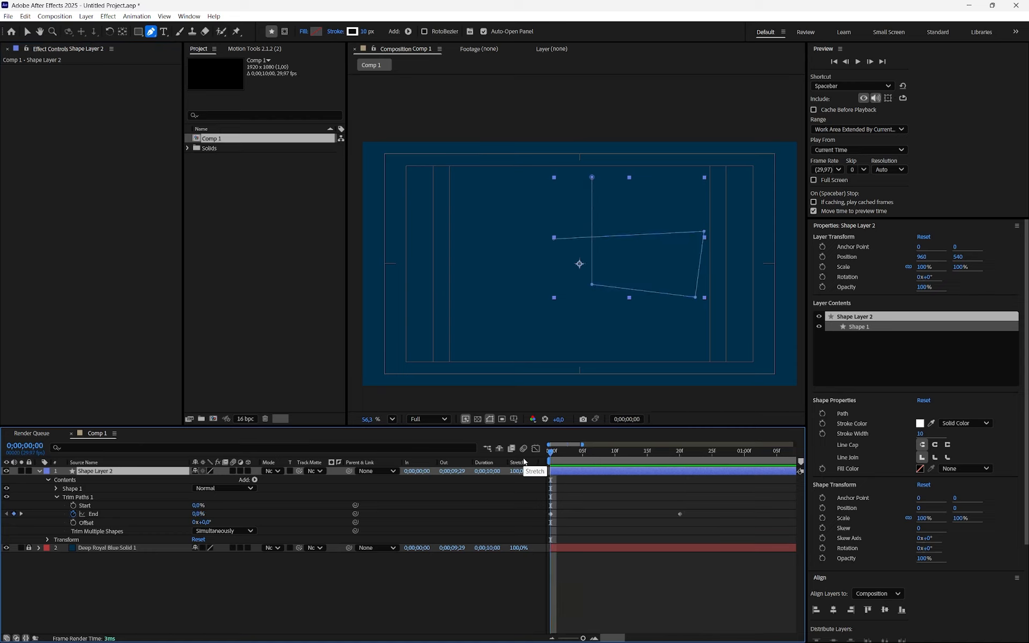
{"action": "left_click_drag", "start_coordinate": [647, 460], "coordinate": [705, 464]}
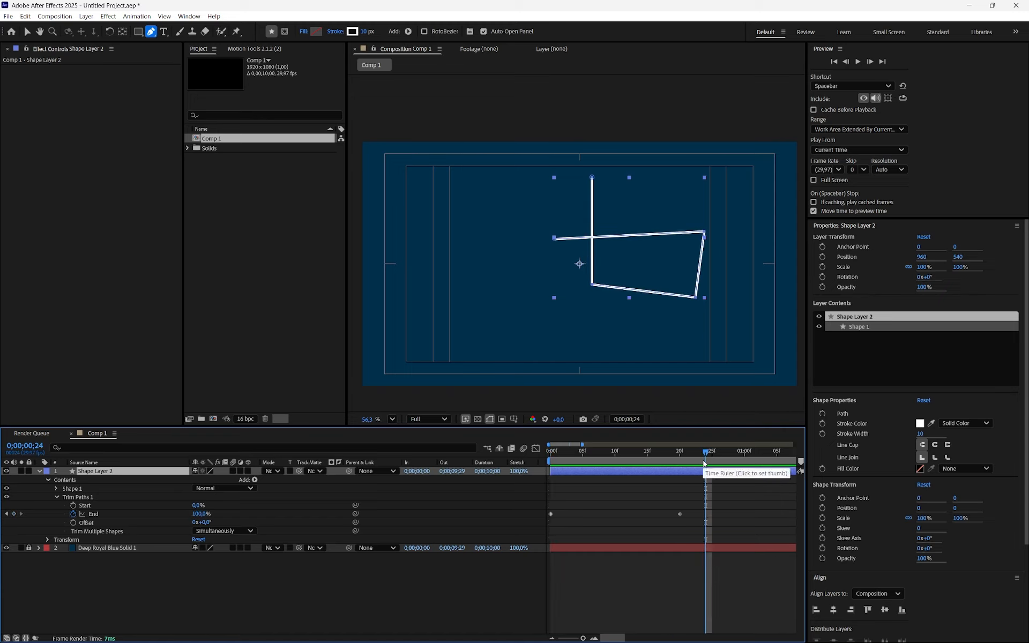